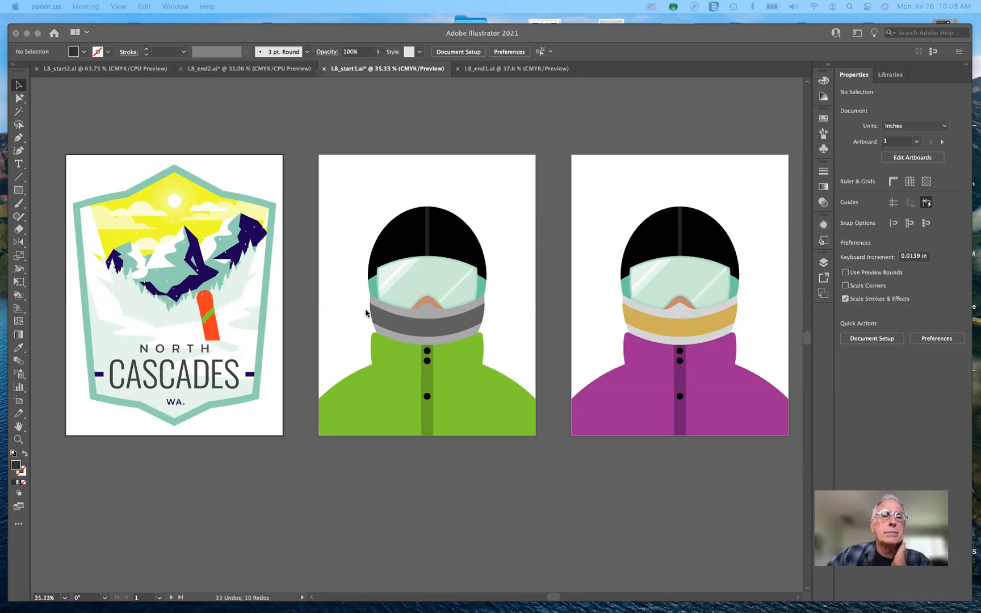
# Examine the finished badge and skier artwork in L8_end1.ai and the snowboard artboards in L8_start2.ai
pyautogui.click(513, 70)
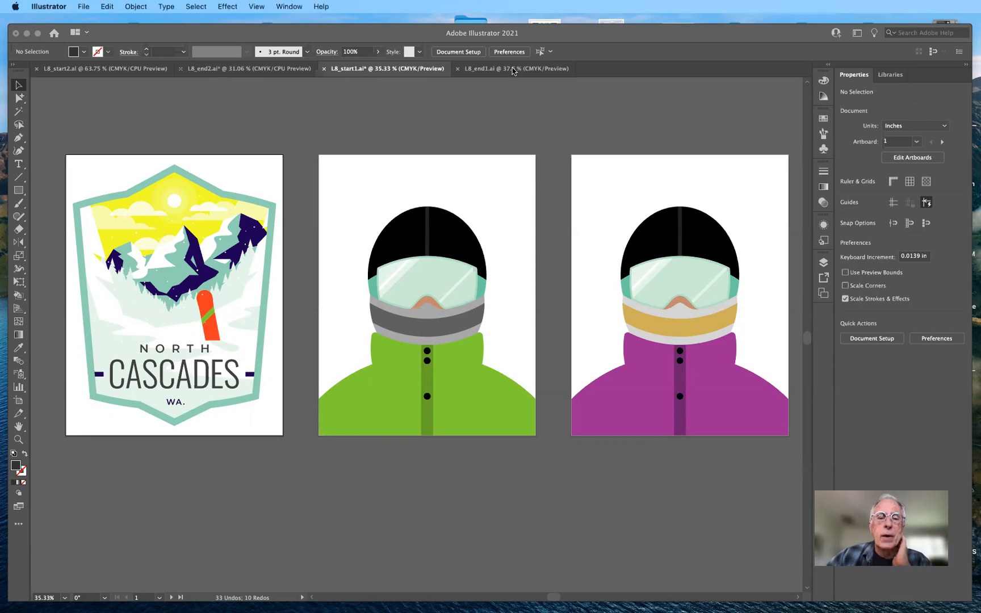
pyautogui.click(513, 70)
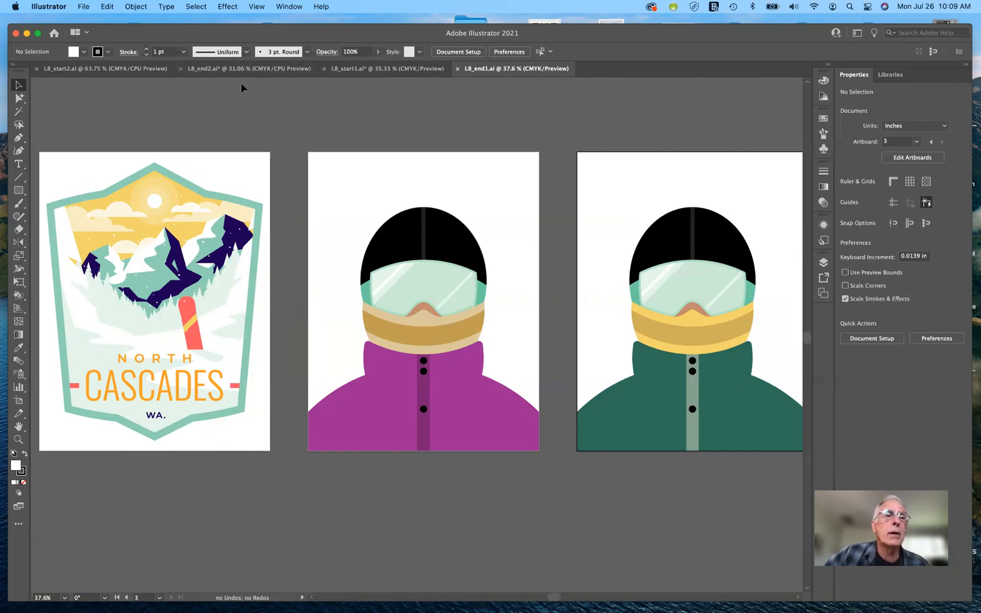
pyautogui.click(106, 69)
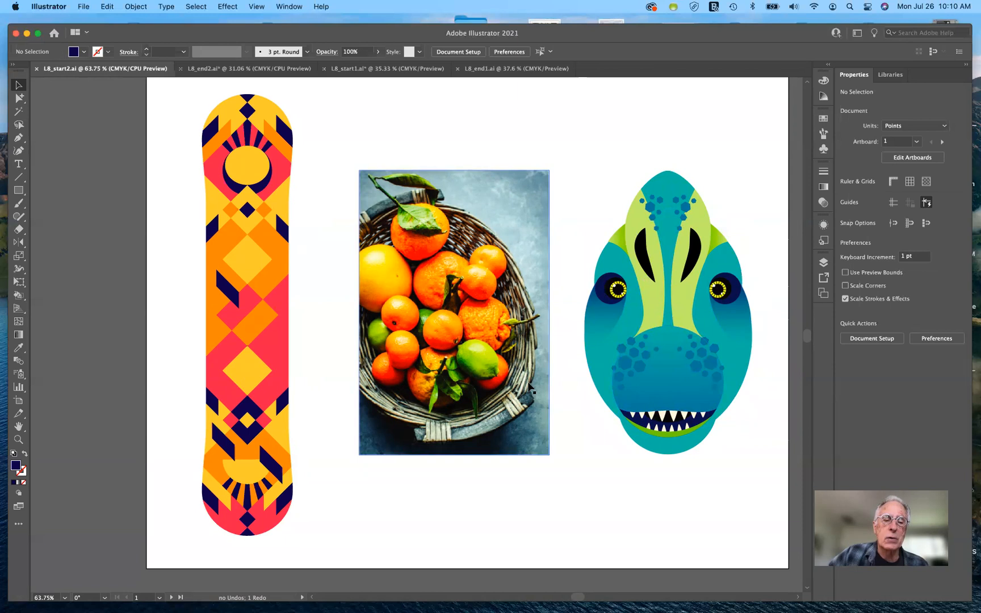
pyautogui.scroll(-5, 530, 388)
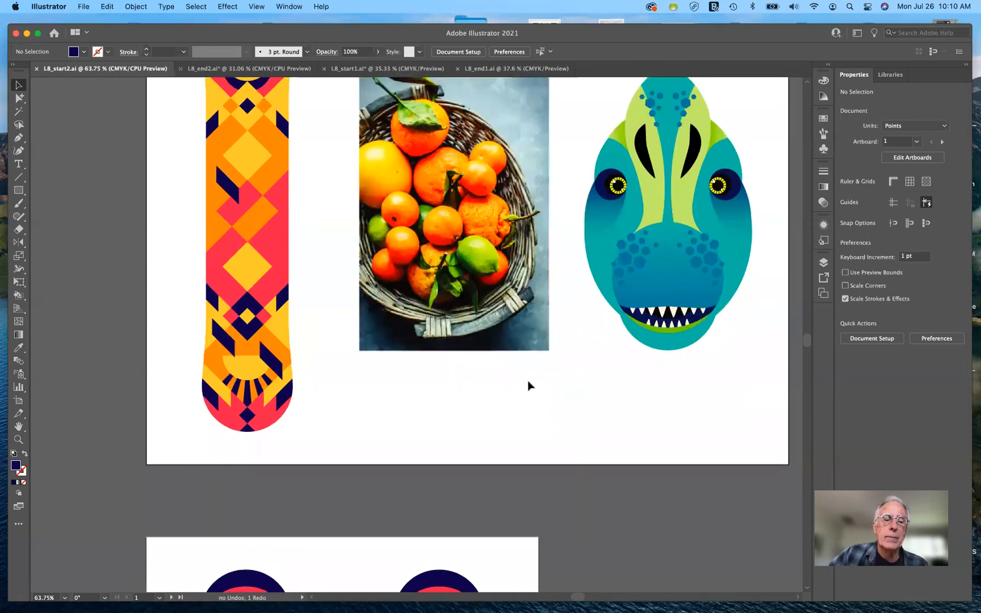
pyautogui.scroll(-10, 526, 379)
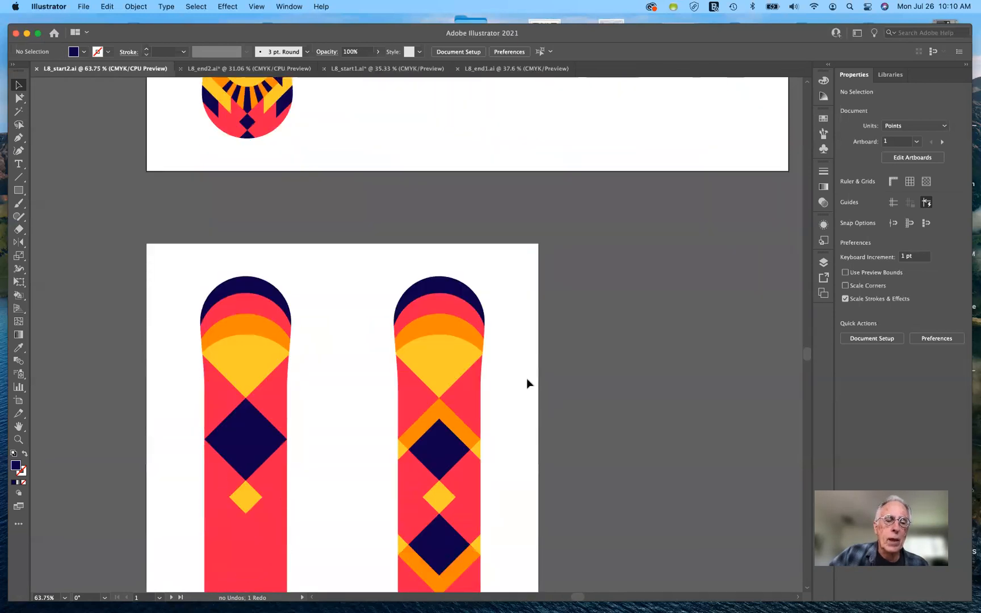
pyautogui.scroll(-6, 527, 378)
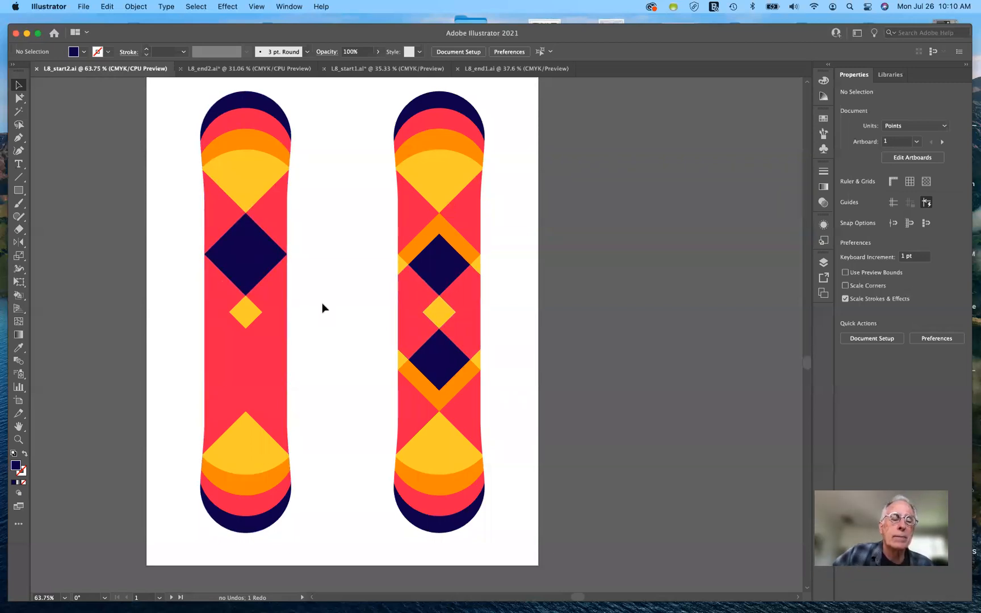
# Tear off the Shape Builder and Live Paint tool group as a floating toolbar beside the snowboard artboard
pyautogui.click(24, 302)
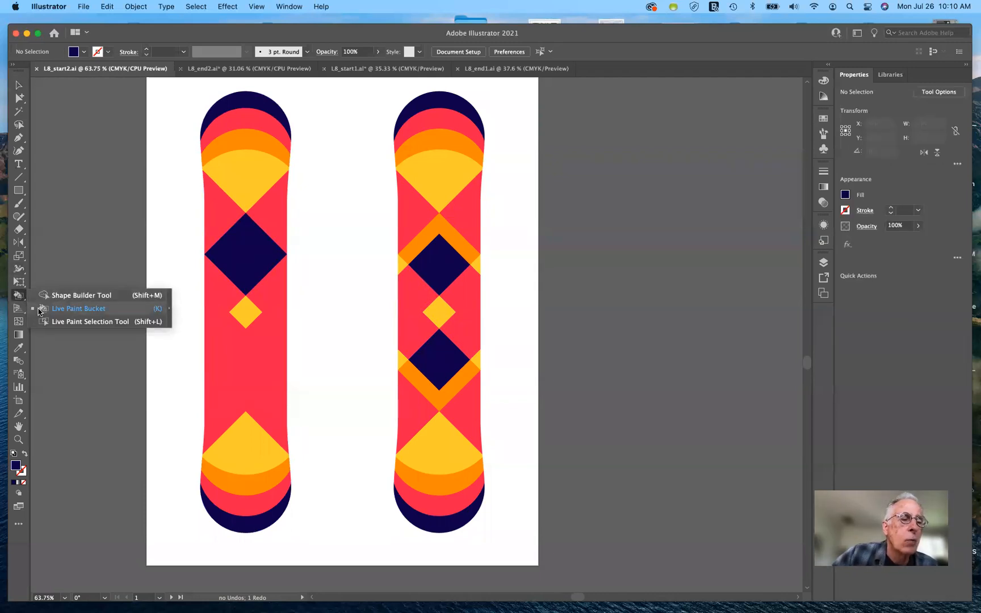
pyautogui.click(170, 308)
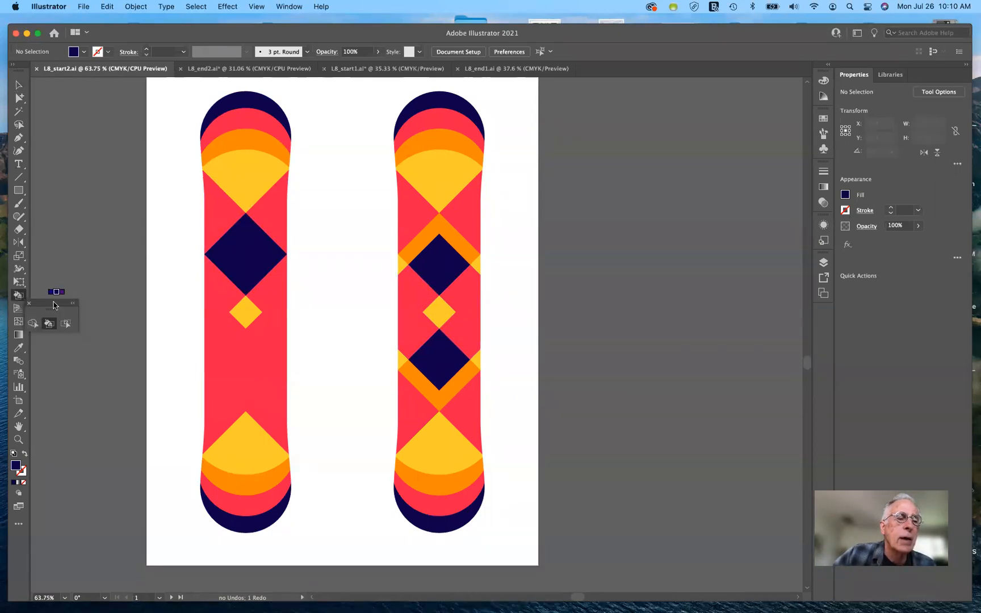
pyautogui.moveTo(54, 306); pyautogui.dragTo(93, 280)
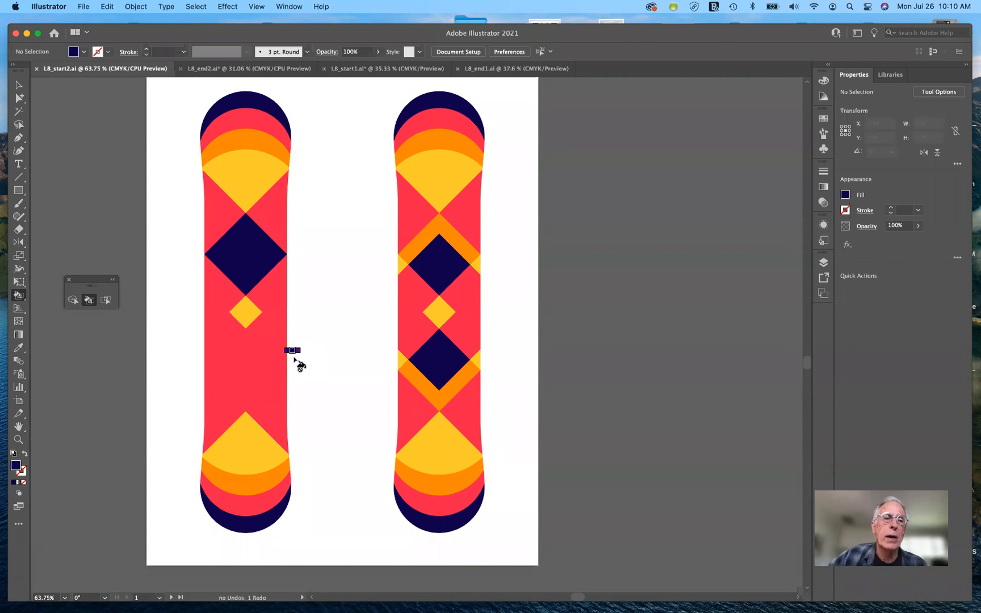
# Examine the finished snowboard designs on both artboards of L8_end2.ai
pyautogui.scroll(4, 415, 295)
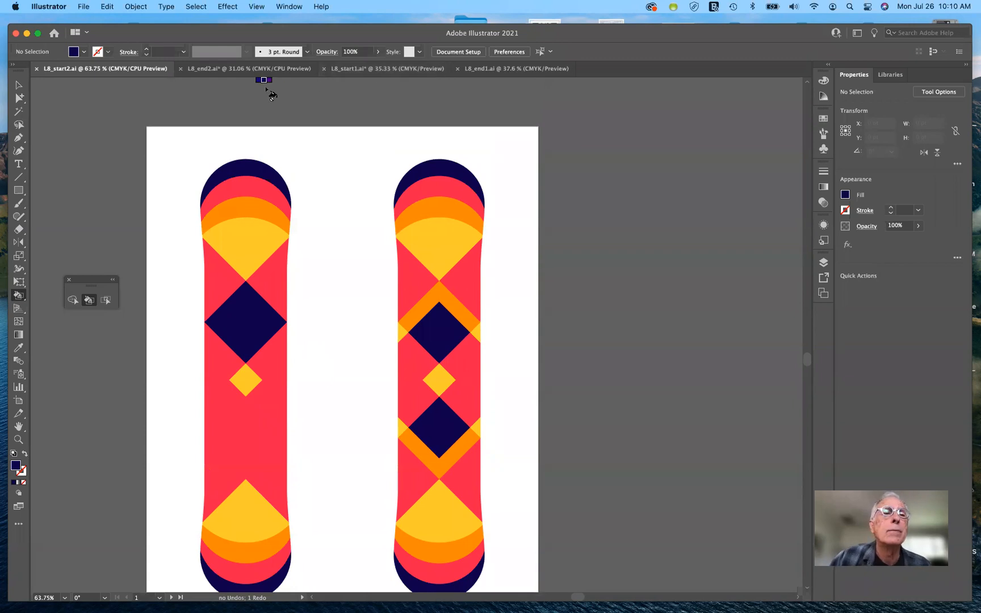
pyautogui.click(218, 69)
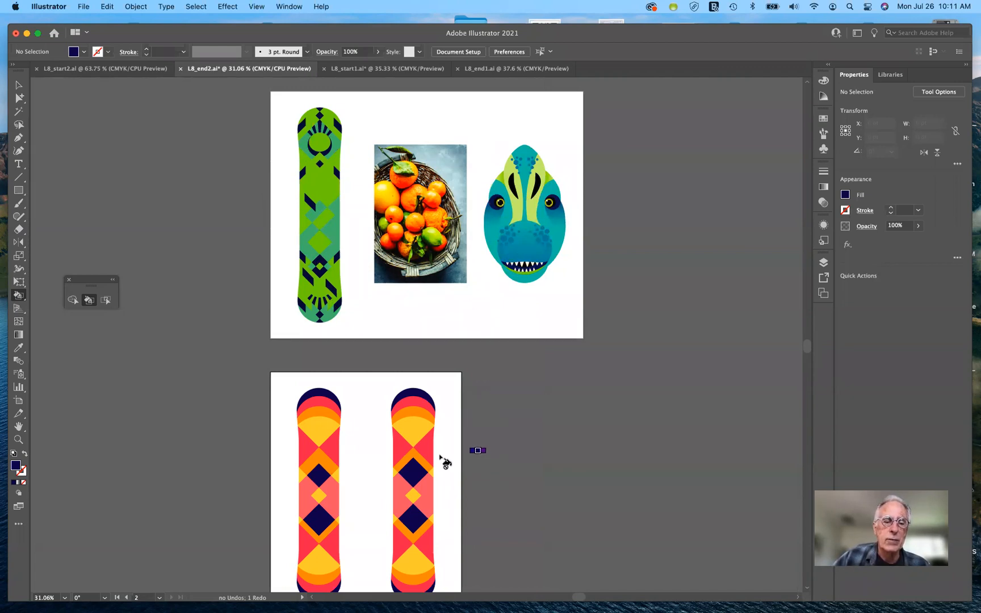
pyautogui.scroll(-2, 343, 463)
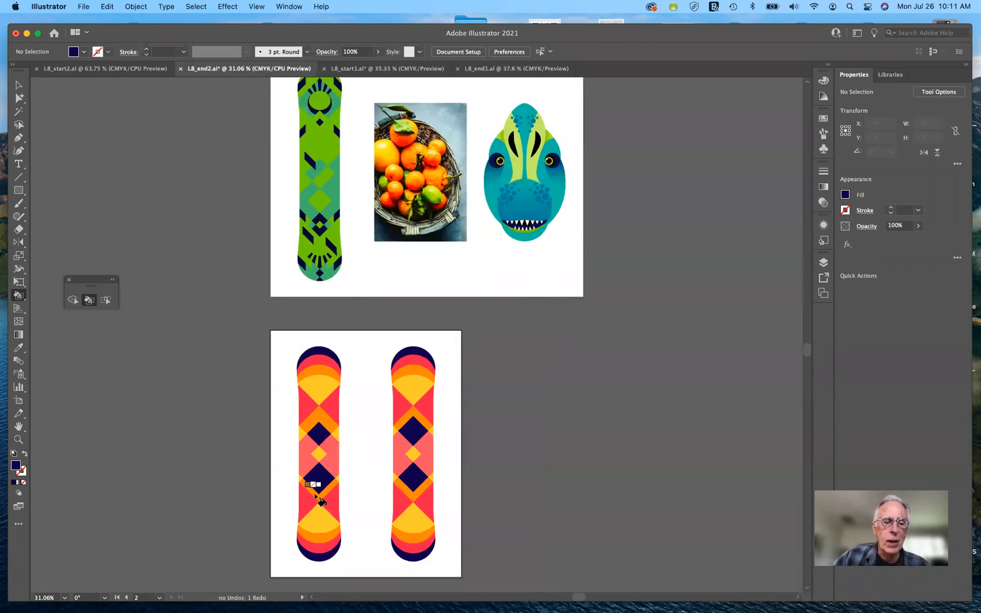
pyautogui.click(88, 300)
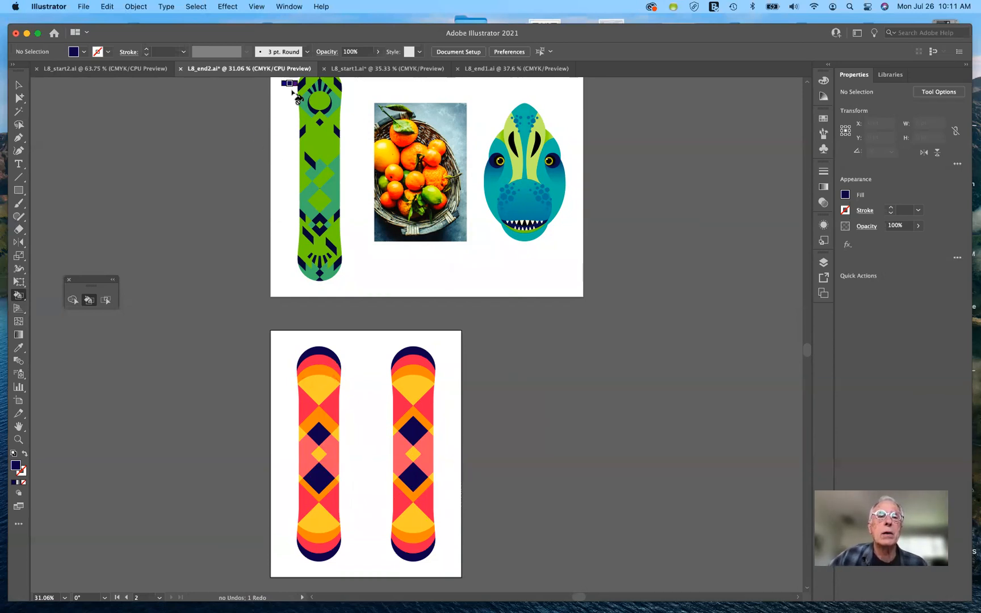
# Return to L8_start1.ai, move the floating Live Paint toolbar above the badge artboard and activate the Selection tool
pyautogui.click(365, 69)
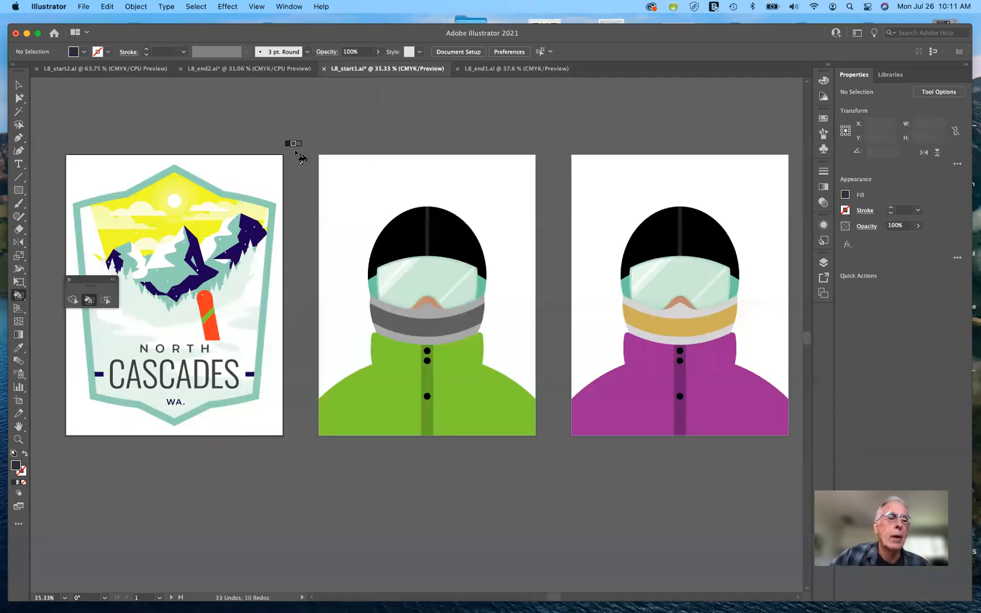
pyautogui.moveTo(92, 280); pyautogui.dragTo(81, 94)
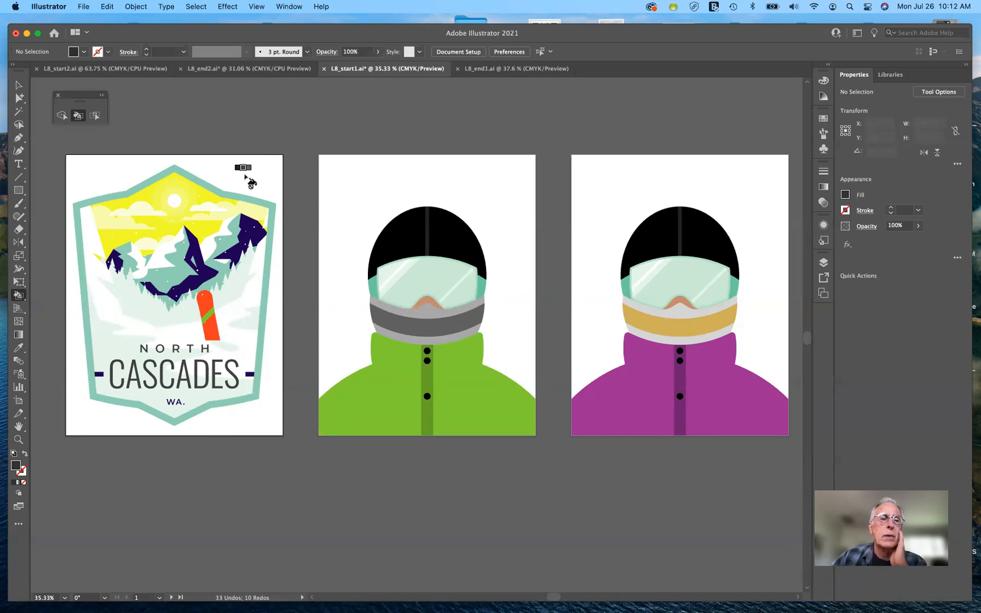
pyautogui.click(18, 86)
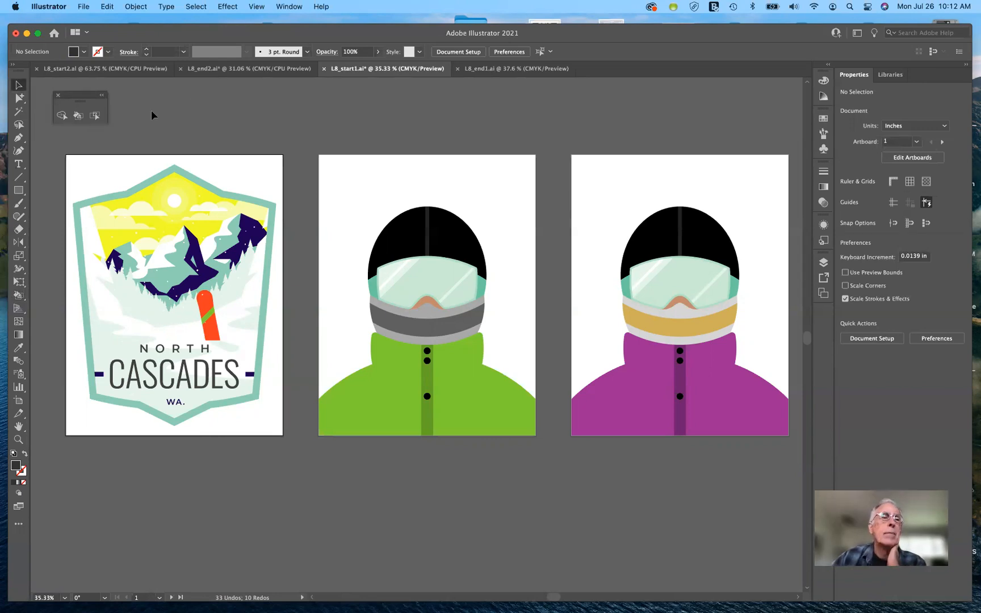
# Check the color mode choices for a new document, keeping CMYK Color, and close the settings without creating a document
pyautogui.click(82, 6)
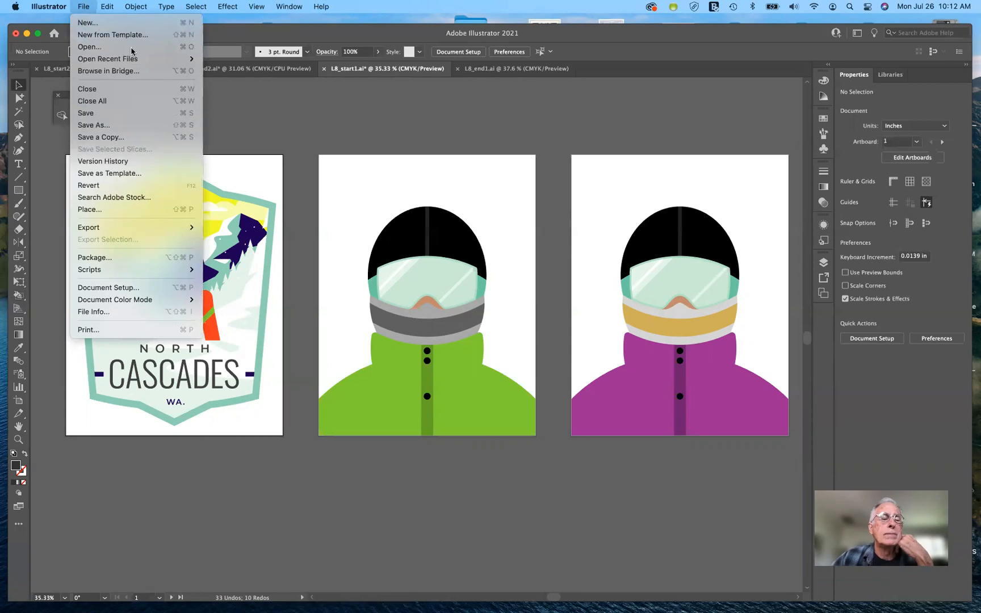
pyautogui.click(114, 22)
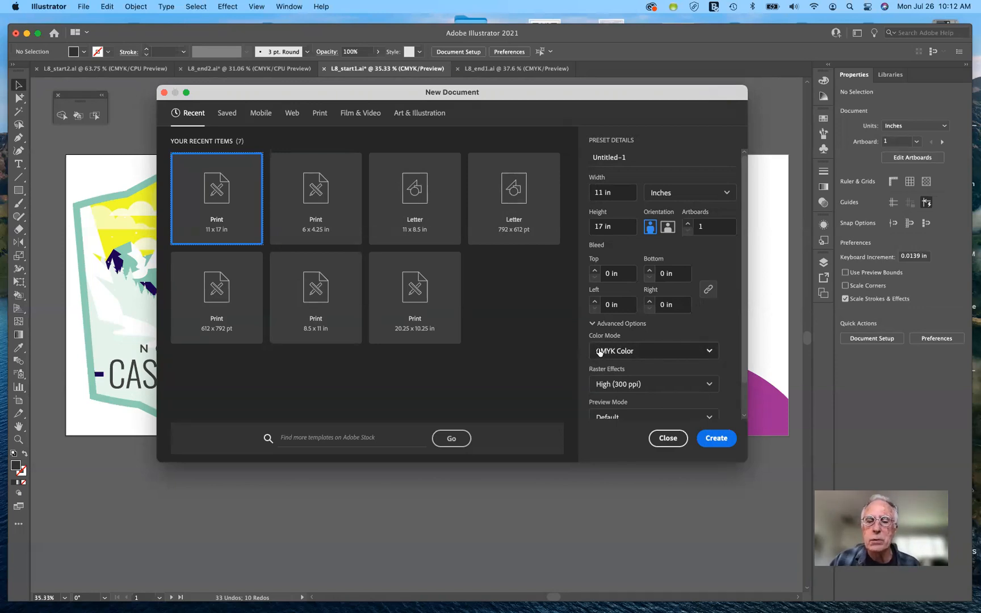
pyautogui.click(657, 352)
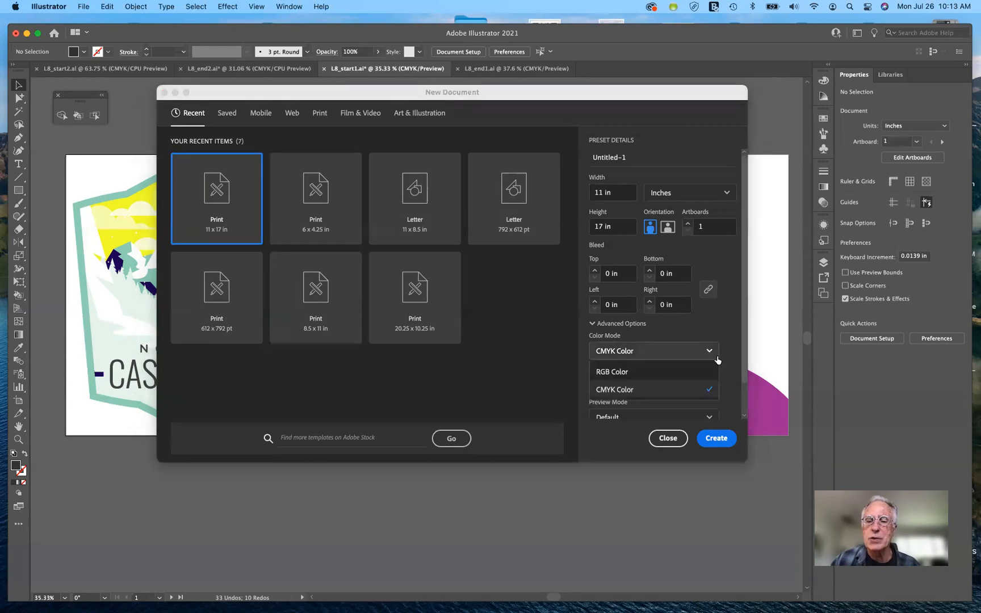
pyautogui.click(666, 353)
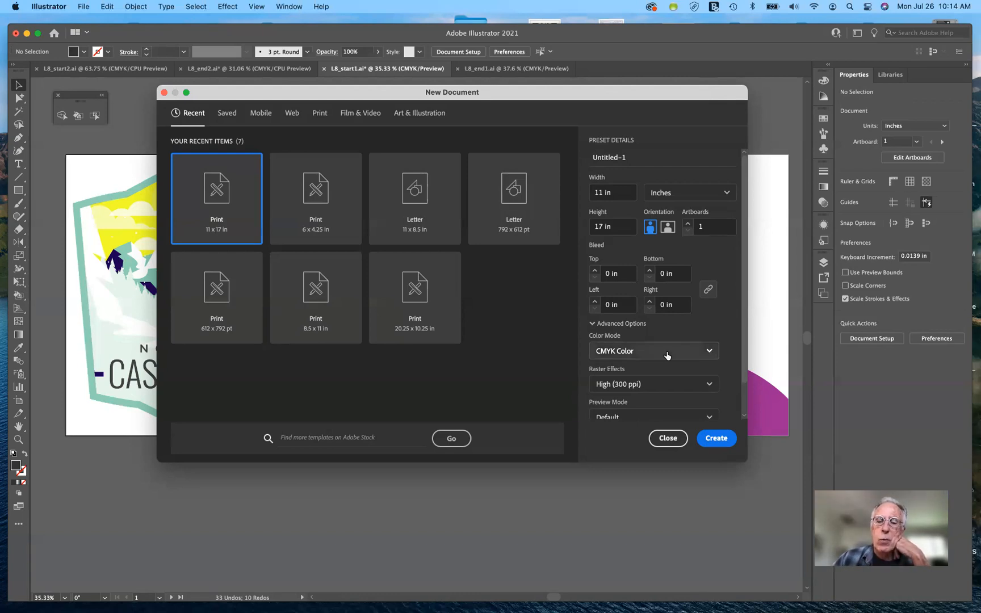
pyautogui.click(682, 356)
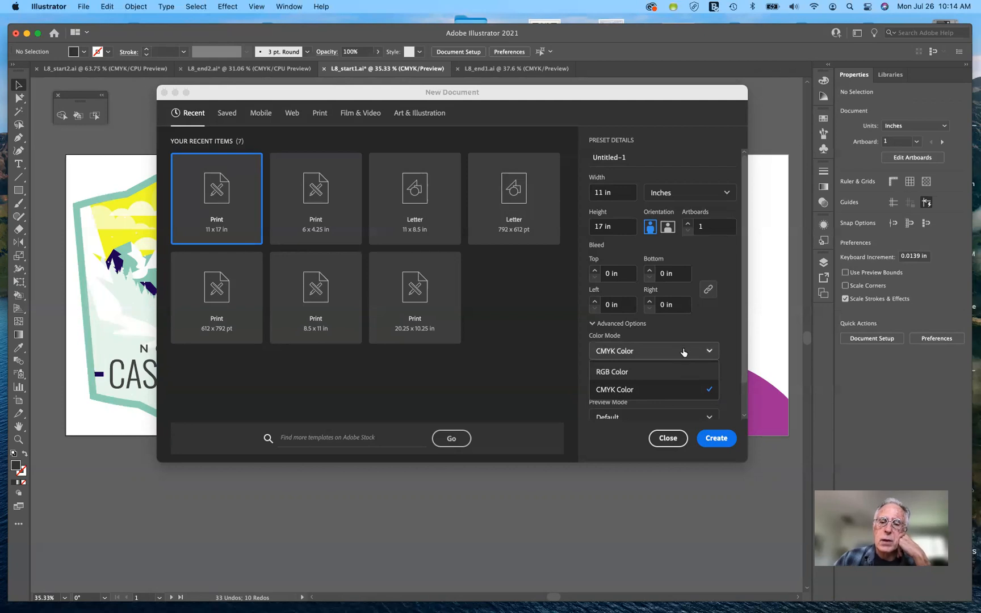
pyautogui.click(683, 352)
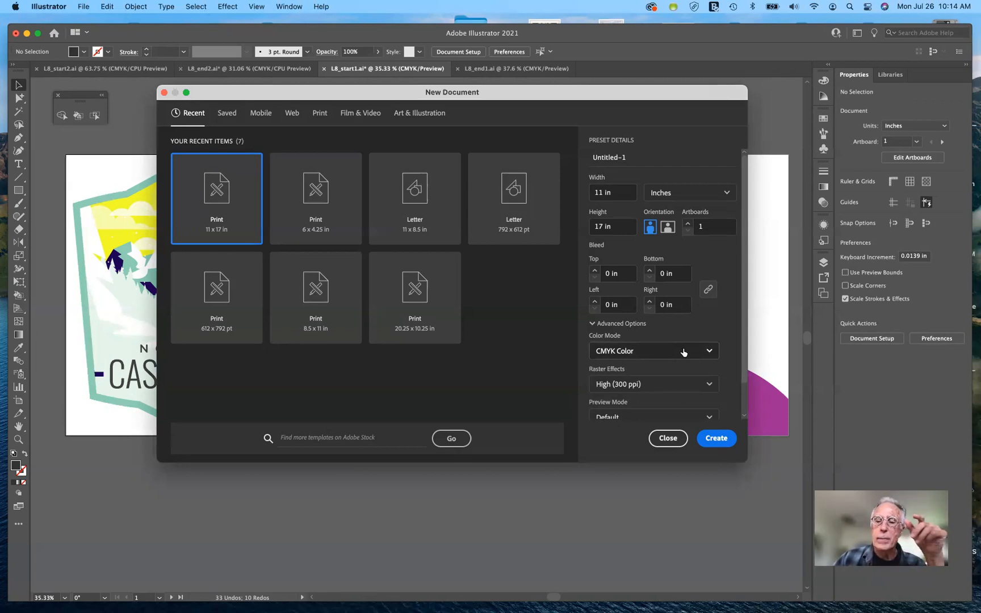
pyautogui.click(684, 353)
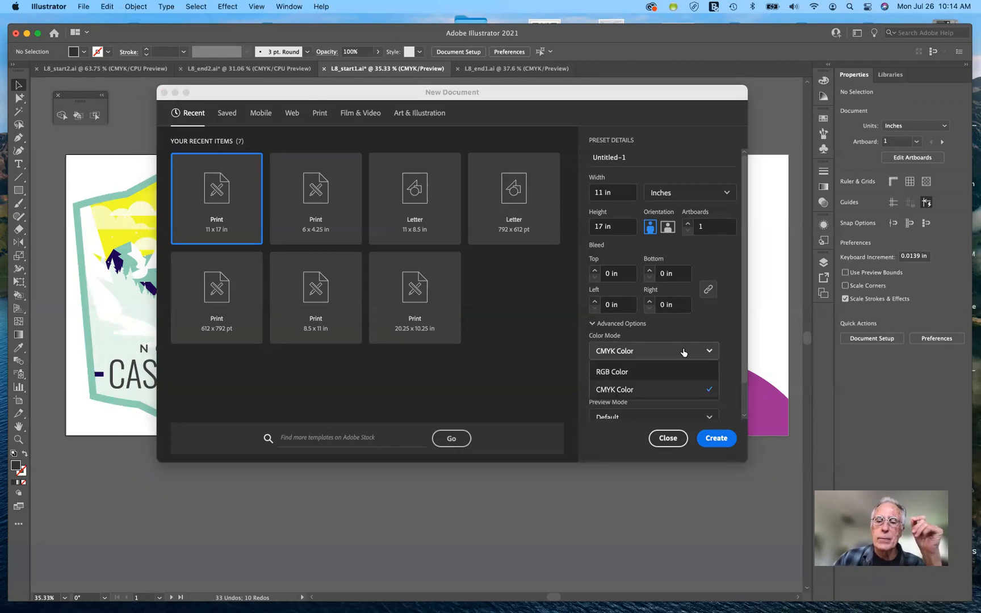
pyautogui.click(683, 353)
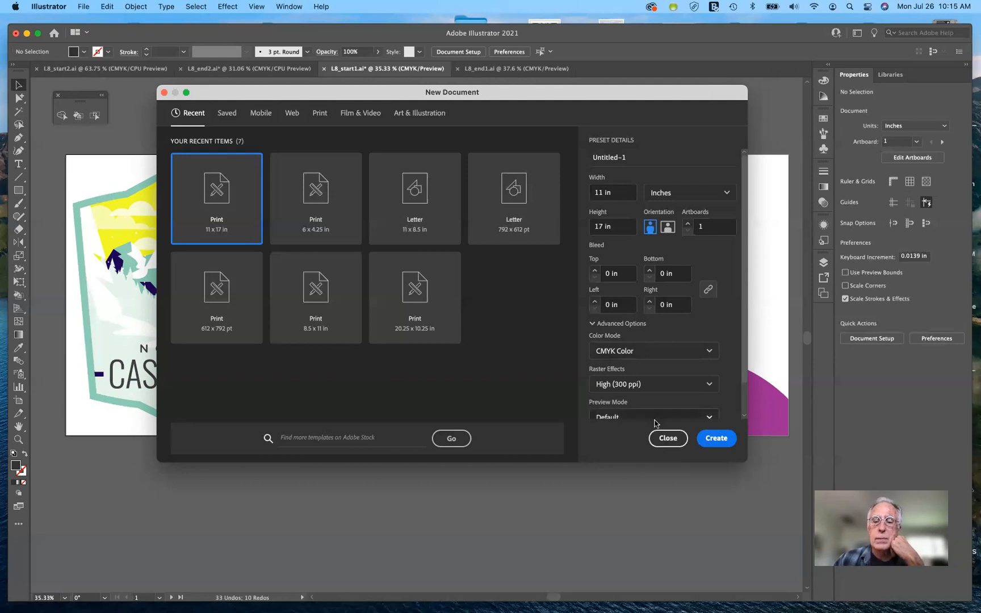
pyautogui.click(669, 439)
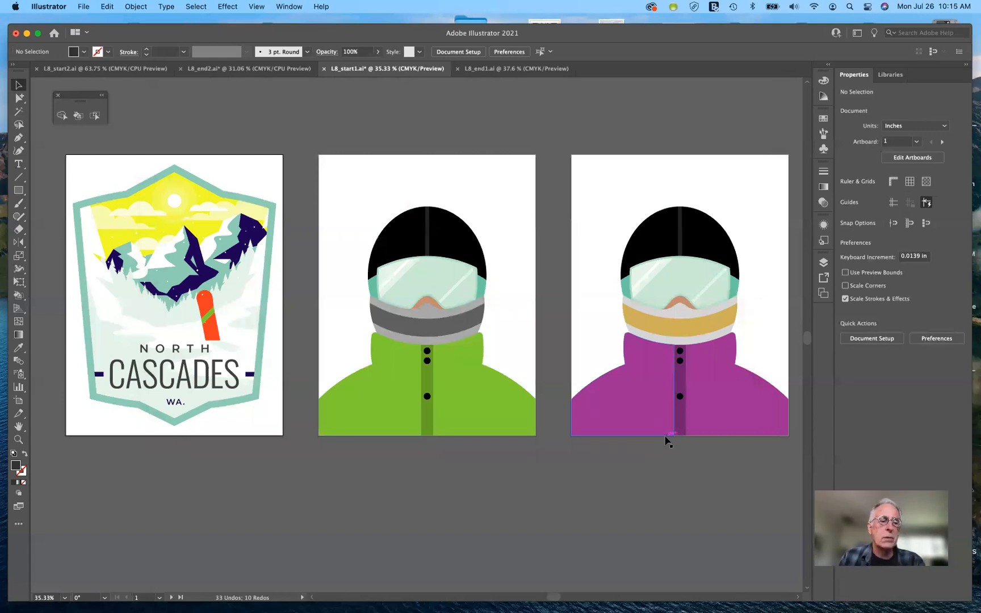
# Change the fill of the green stripe on the badge's snowboard to the yellow-orange swatch from a color group
pyautogui.hscroll(-5, 668, 442)
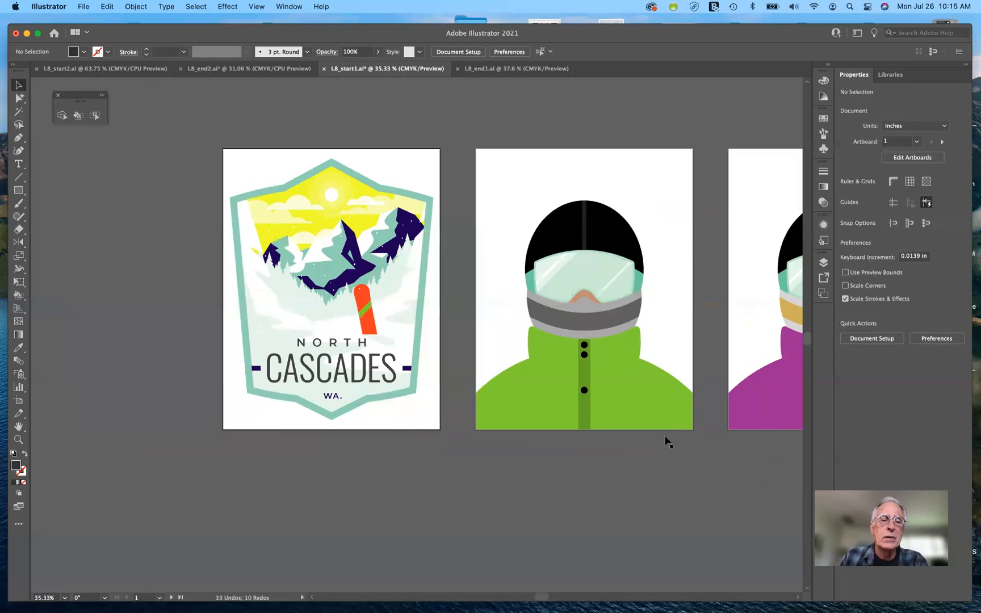
pyautogui.scroll(5, 666, 437)
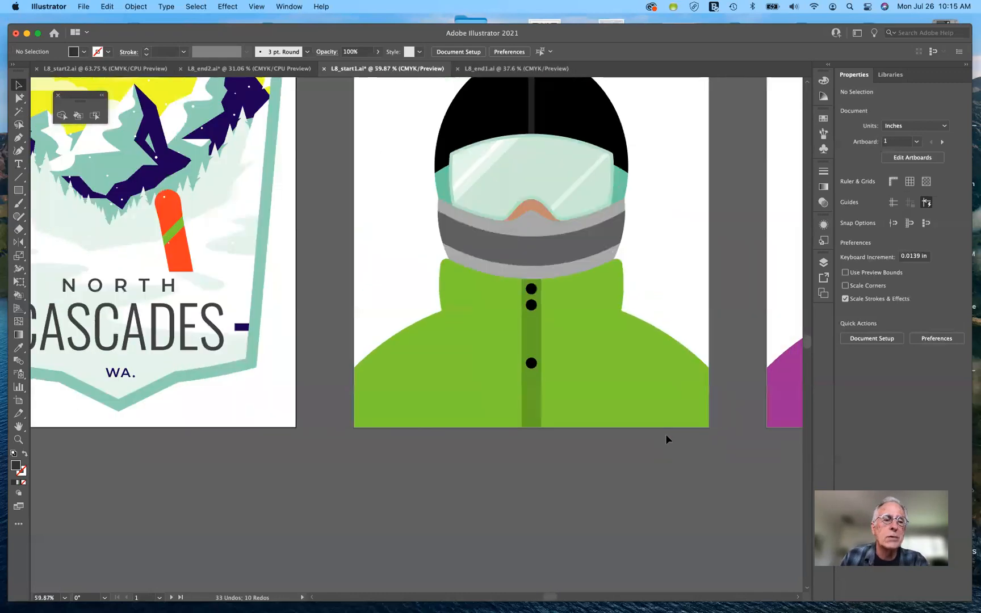
pyautogui.scroll(-1, 666, 436)
pyautogui.hscroll(-6, 667, 436)
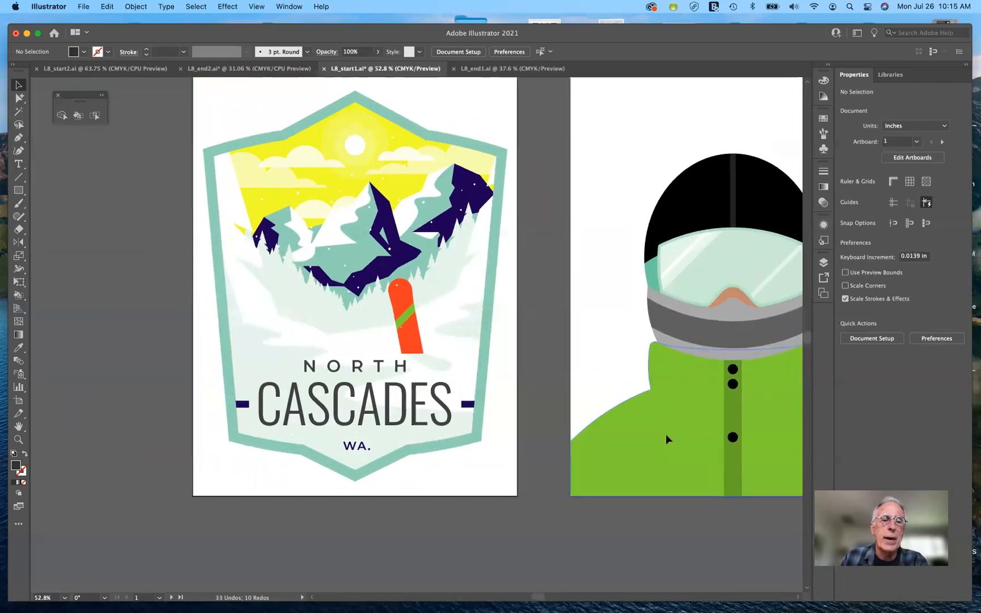
pyautogui.scroll(1, 666, 435)
pyautogui.hscroll(-5, 668, 435)
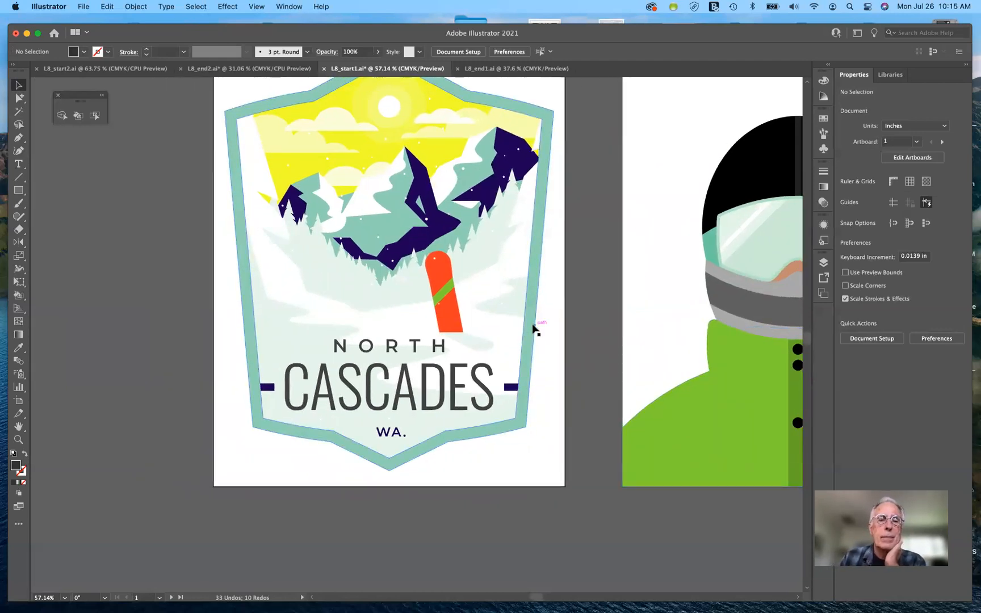
pyautogui.scroll(2, 533, 333)
pyautogui.hscroll(-2, 534, 330)
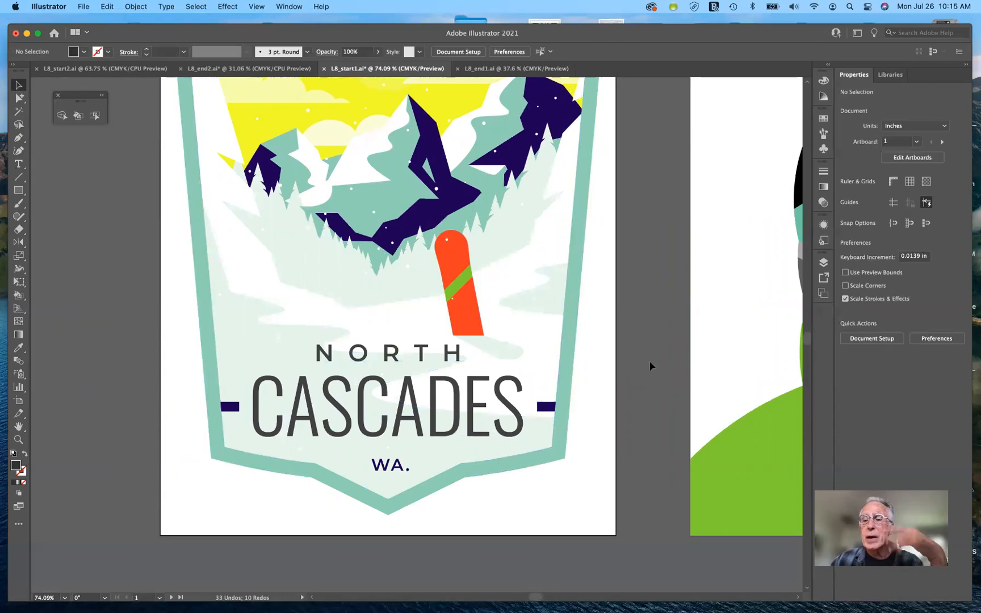
pyautogui.click(457, 282)
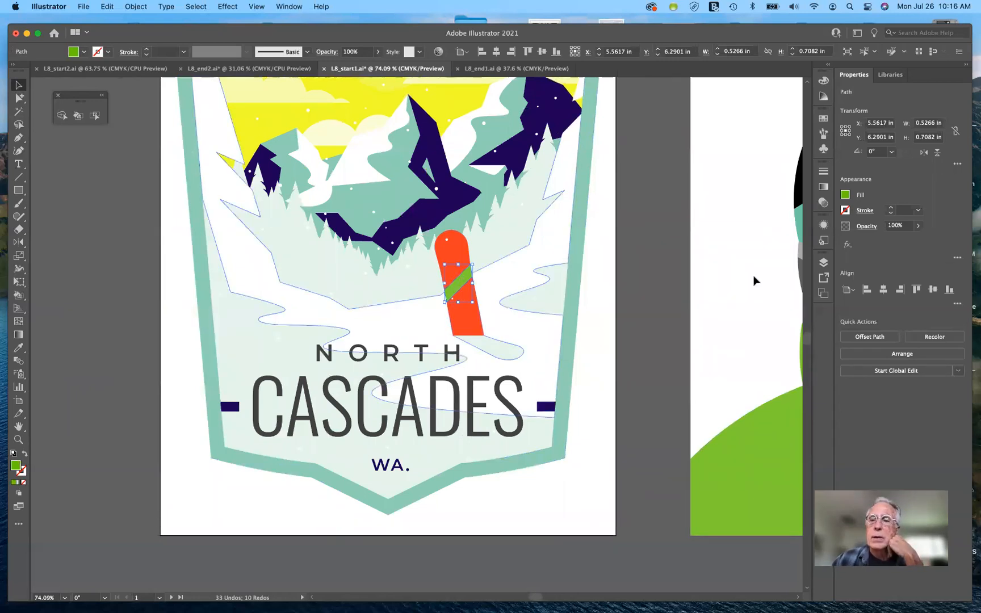
pyautogui.click(846, 197)
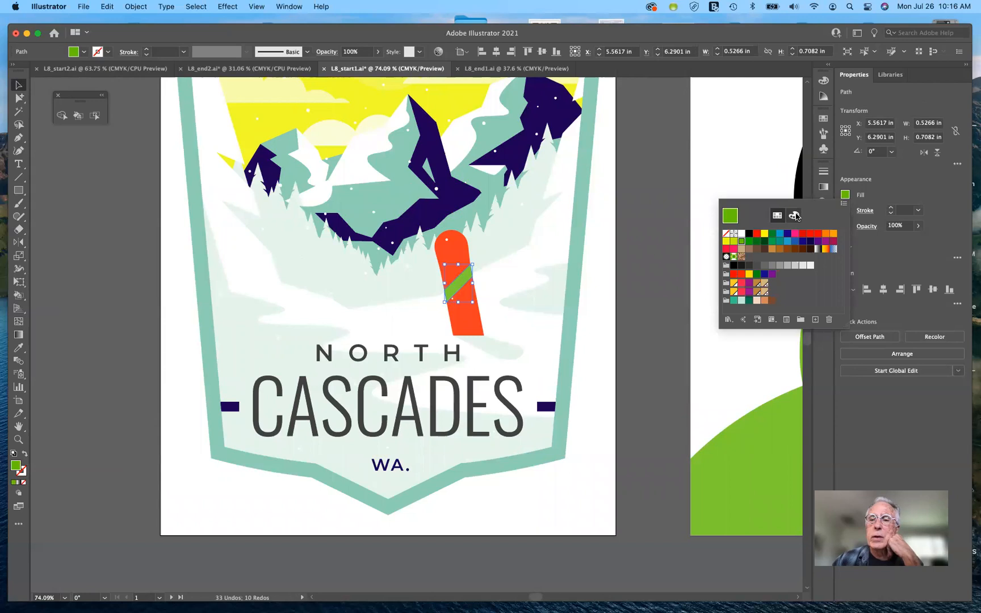
pyautogui.click(794, 216)
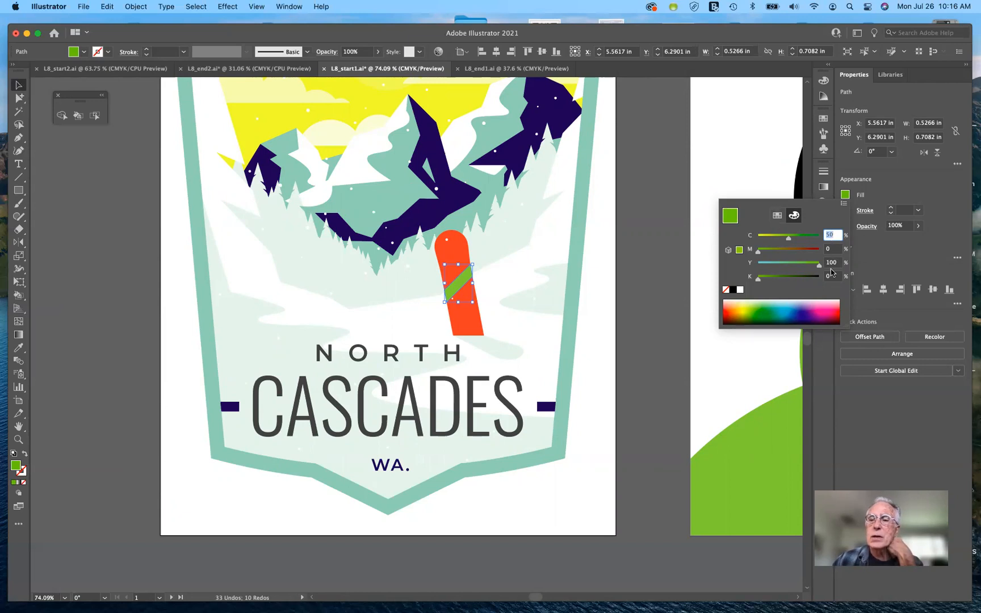
pyautogui.click(776, 217)
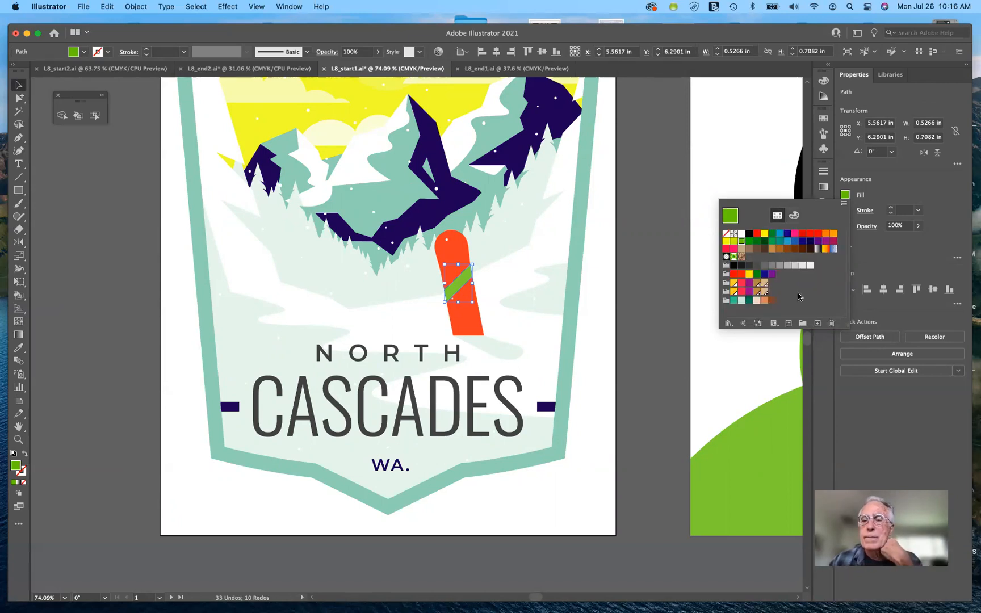
pyautogui.click(734, 284)
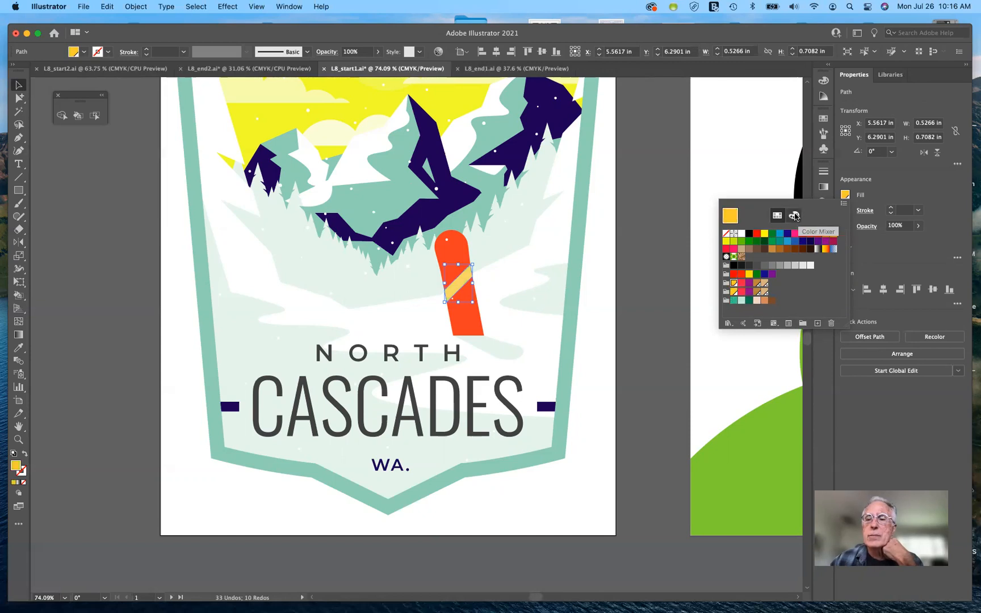
# View the stripe's fill in the Color Mixer as a tint and as CMYK values, and reapply the light orange swatch
pyautogui.click(795, 216)
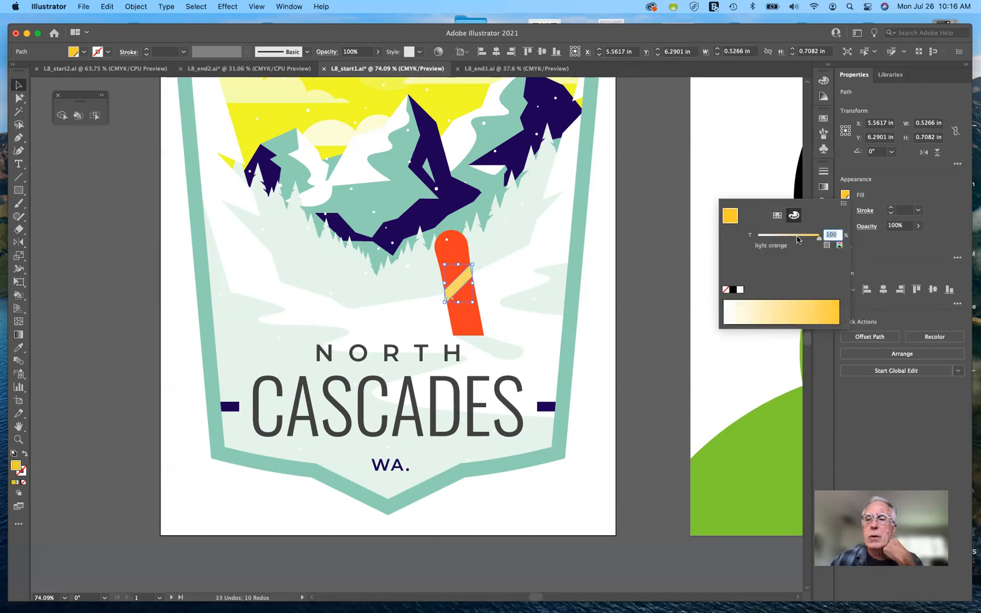
pyautogui.click(777, 215)
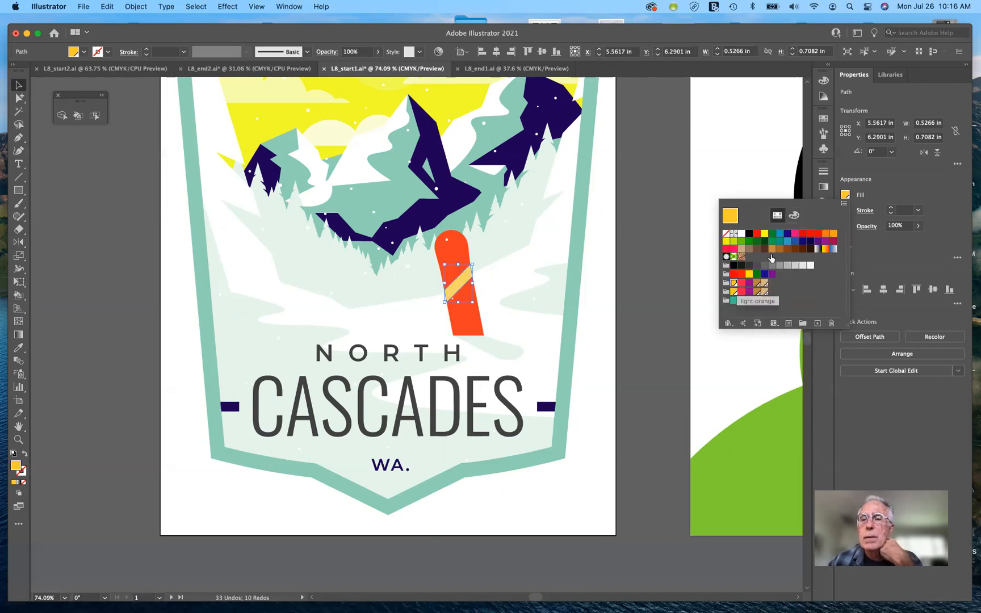
pyautogui.click(794, 216)
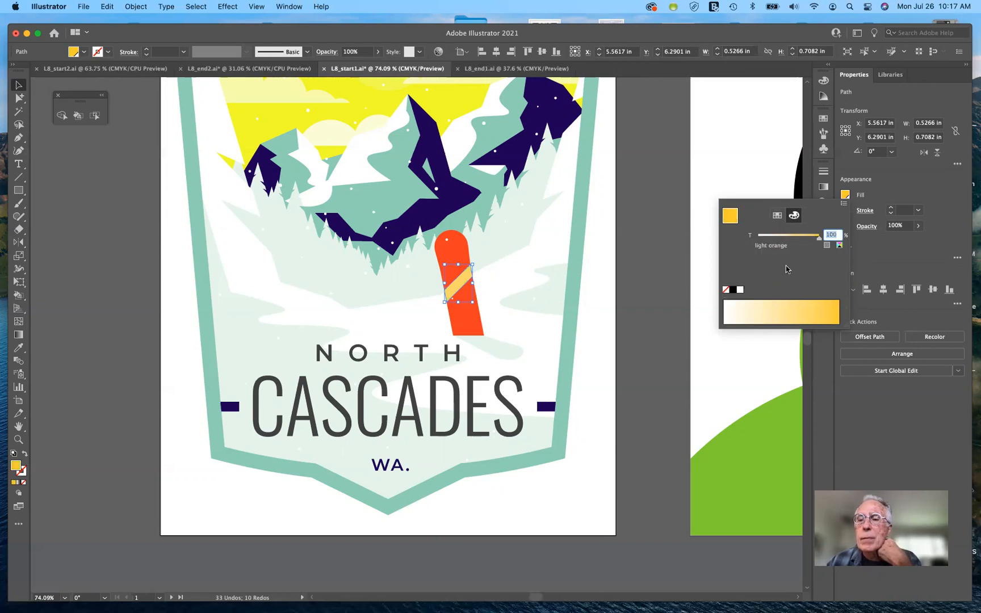
pyautogui.click(839, 246)
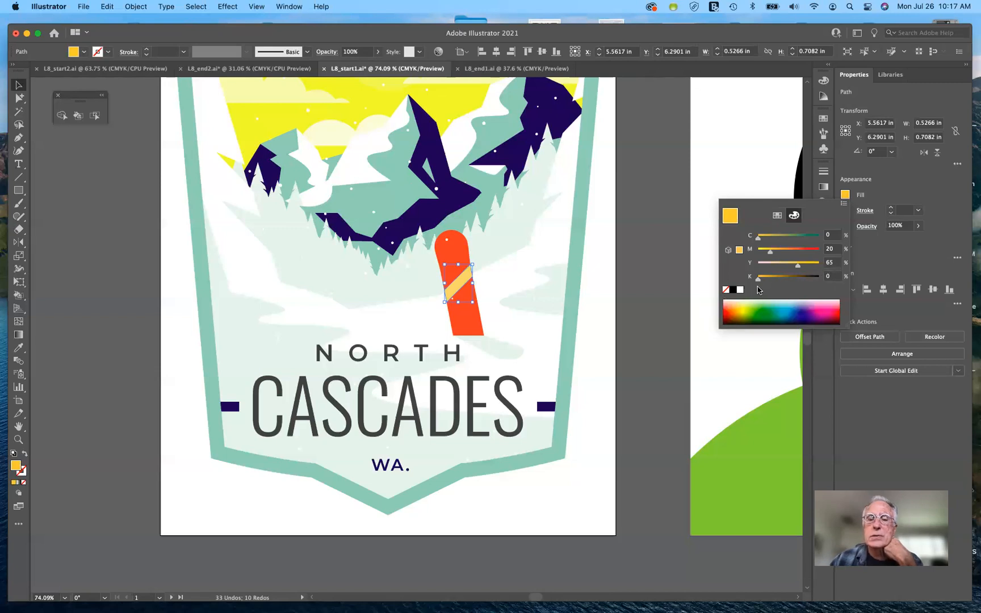
pyautogui.click(777, 217)
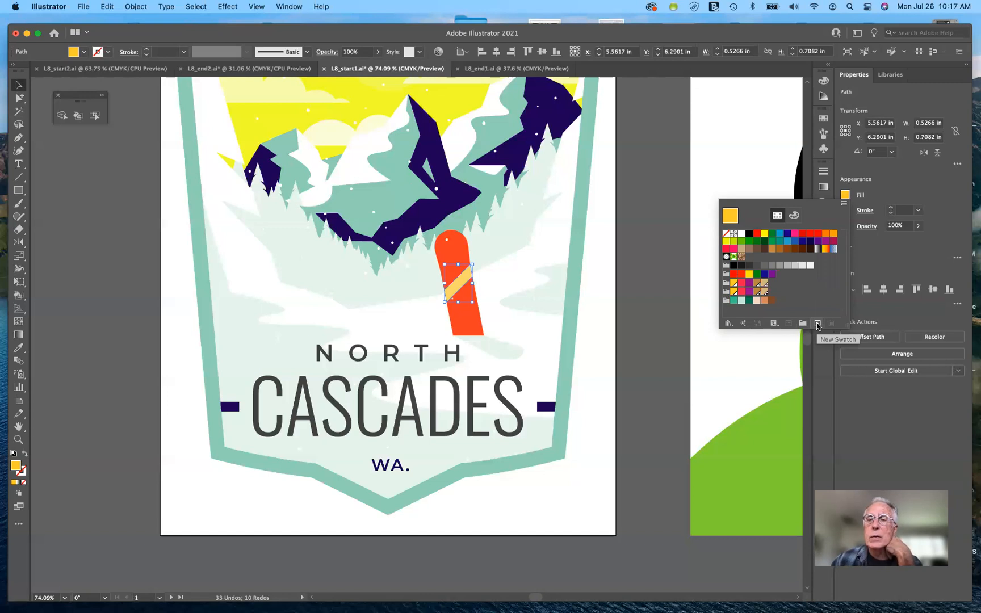
pyautogui.click(735, 284)
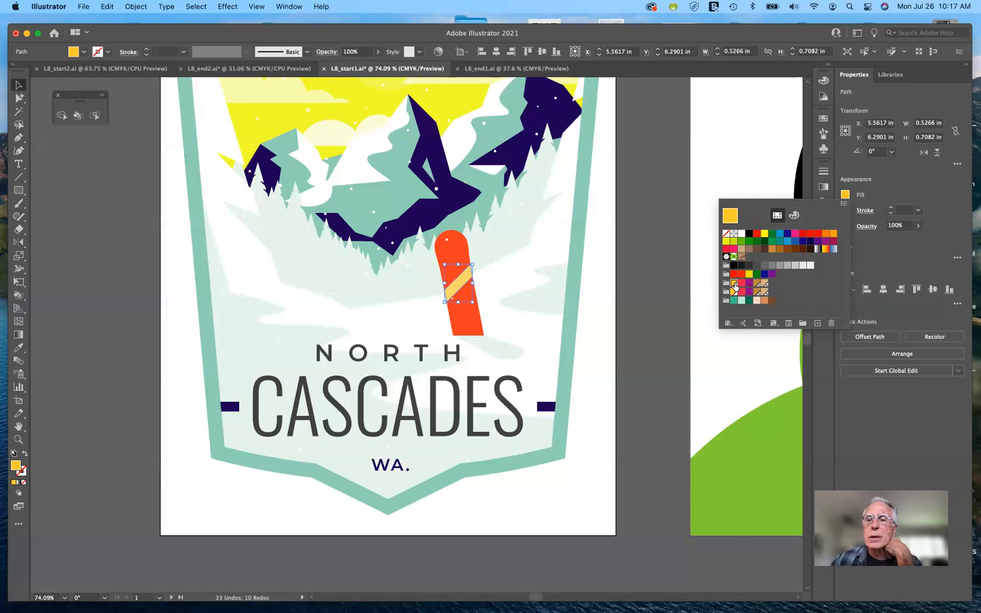
# Examine the swatch options of the light orange swatch, including its color type, Global setting and CMYK values, and close them
pyautogui.doubleClick(735, 285)
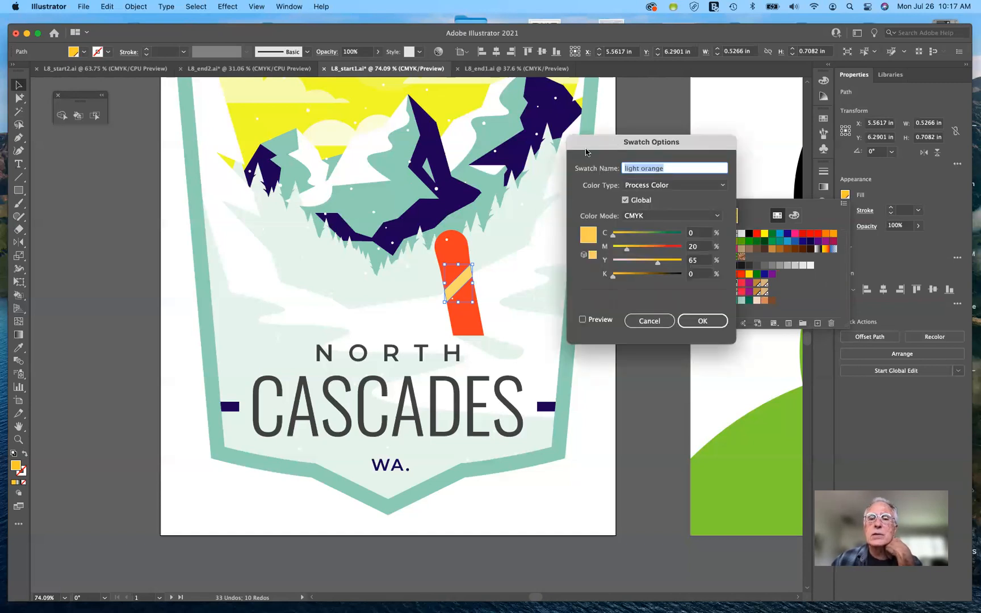
pyautogui.moveTo(591, 144); pyautogui.dragTo(531, 98)
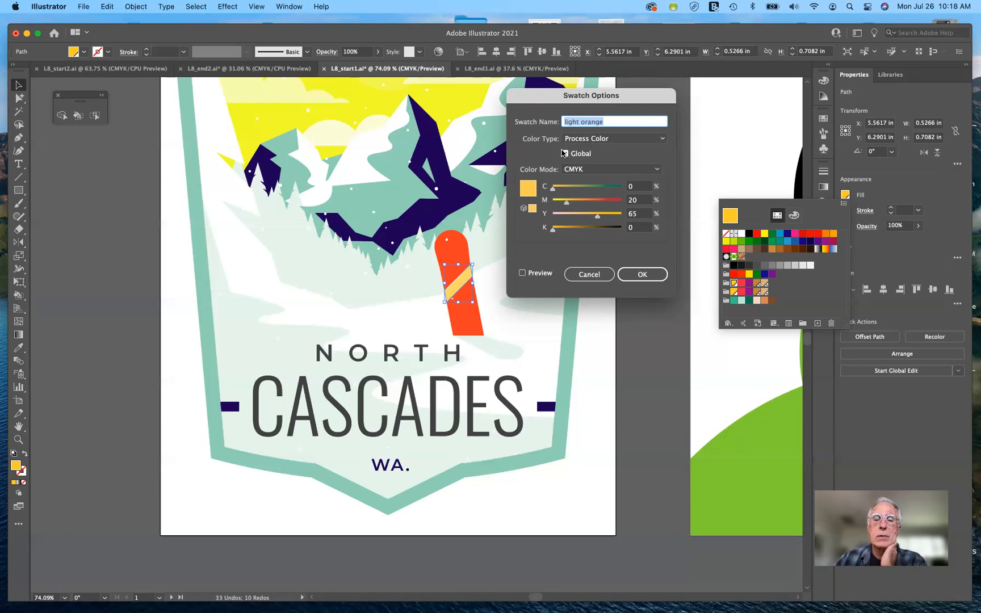
pyautogui.click(652, 275)
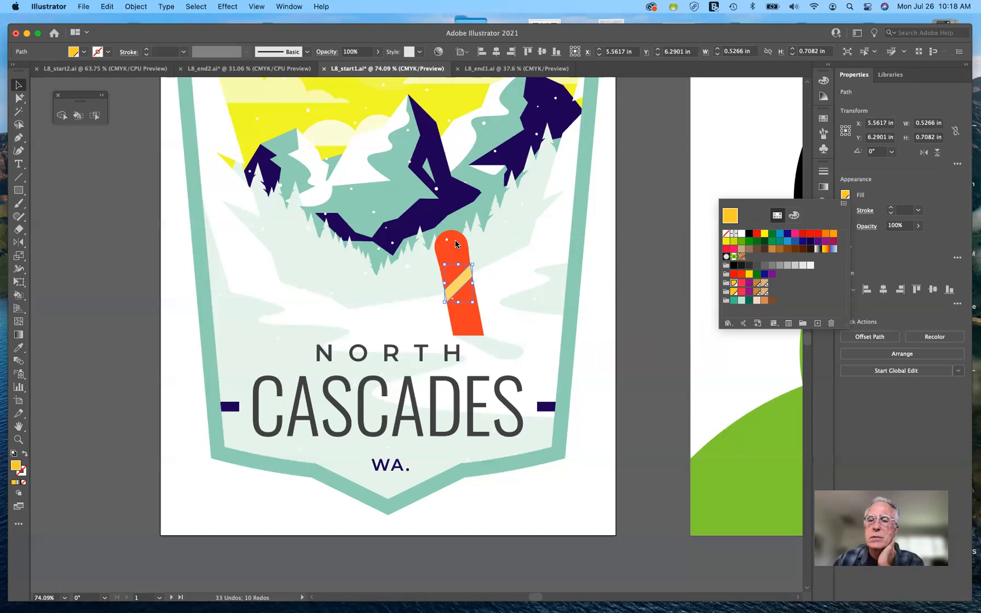
pyautogui.press('Escape')
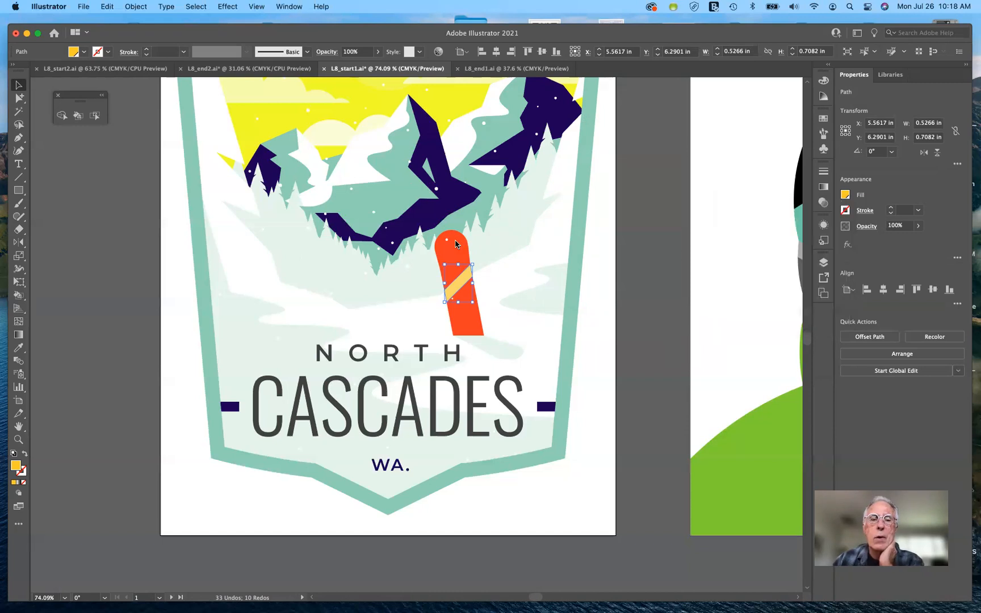
# Change the fill of the badge's snowboard body to CMYK Magenta and review that swatch's options
pyautogui.click(455, 246)
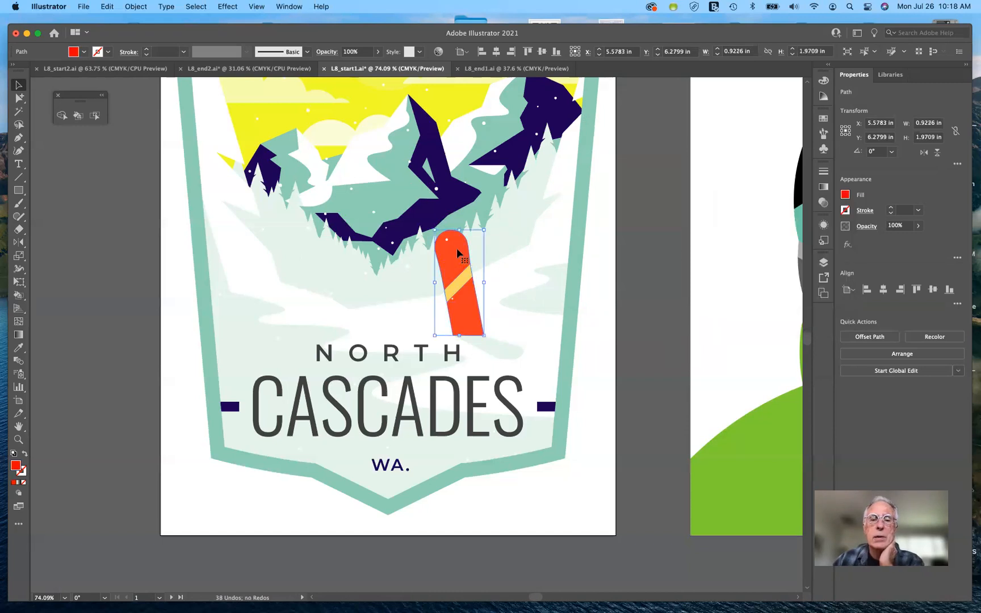
pyautogui.click(845, 195)
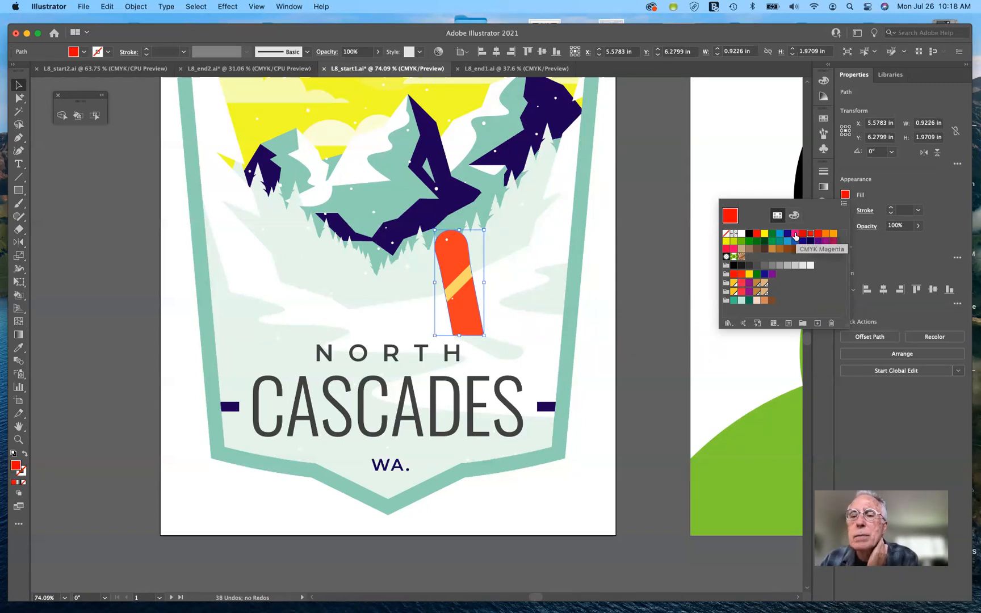
pyautogui.click(795, 237)
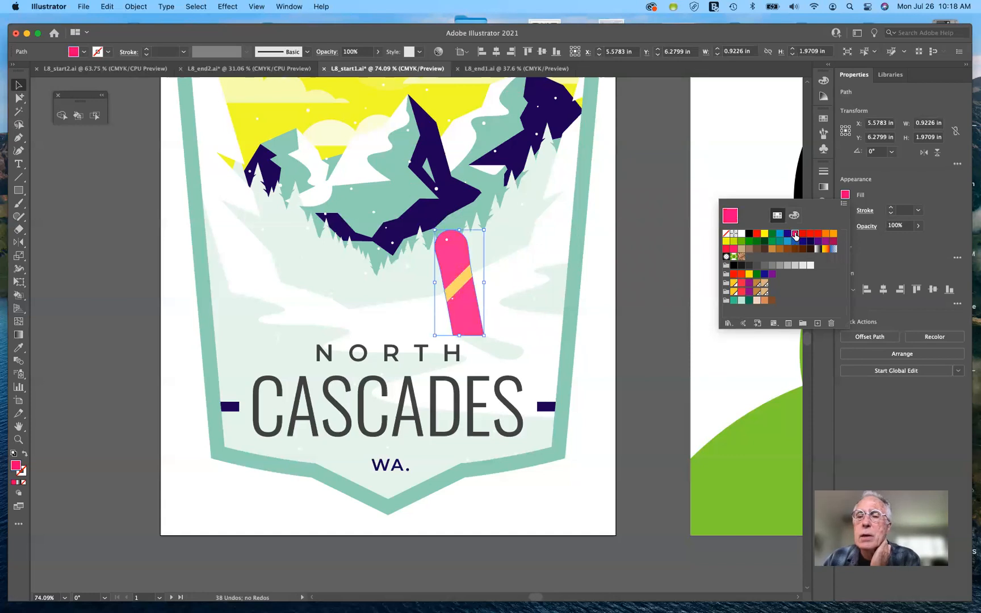
pyautogui.doubleClick(796, 236)
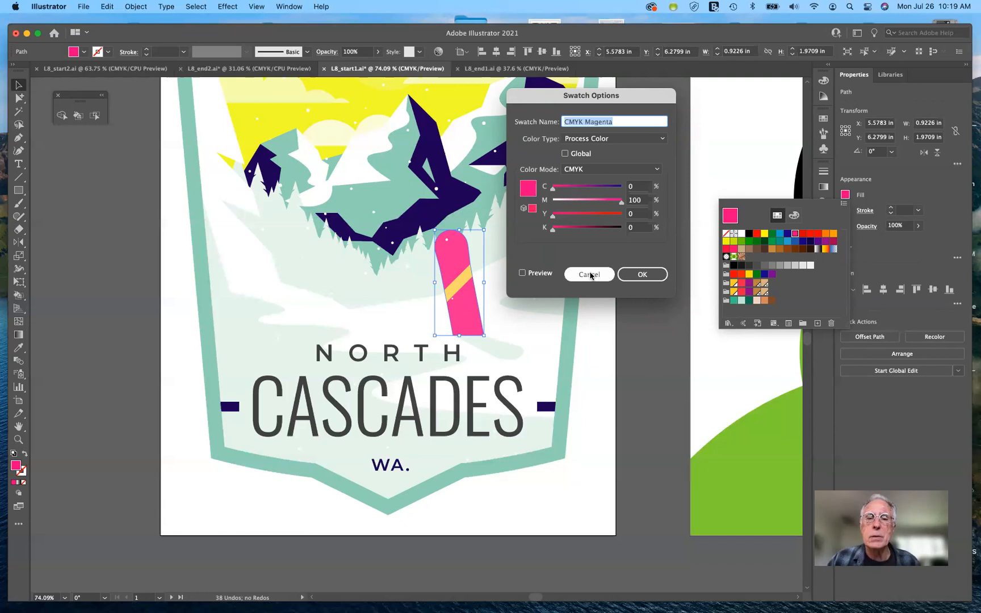
pyautogui.click(643, 275)
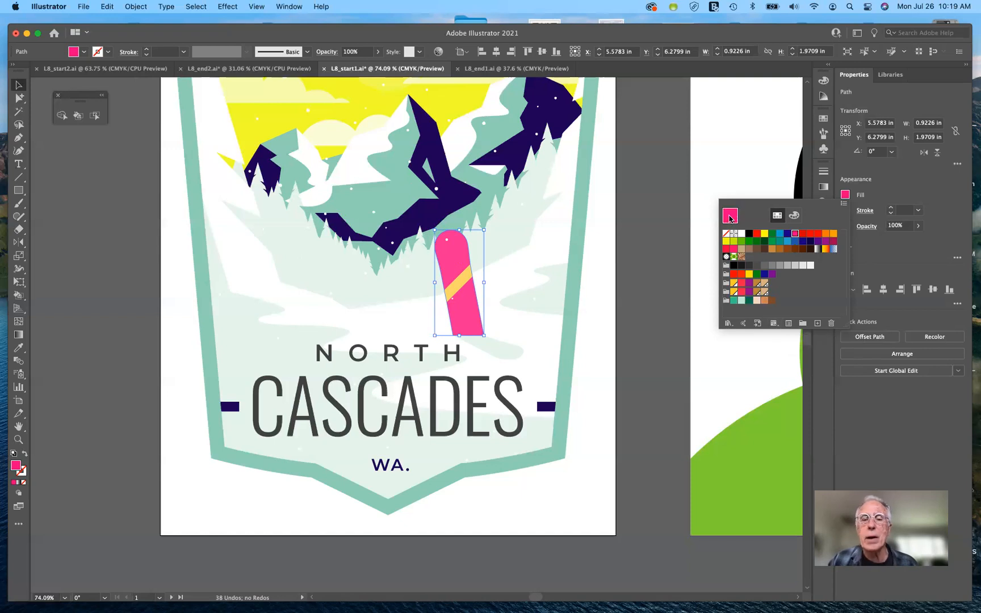
pyautogui.click(14, 465)
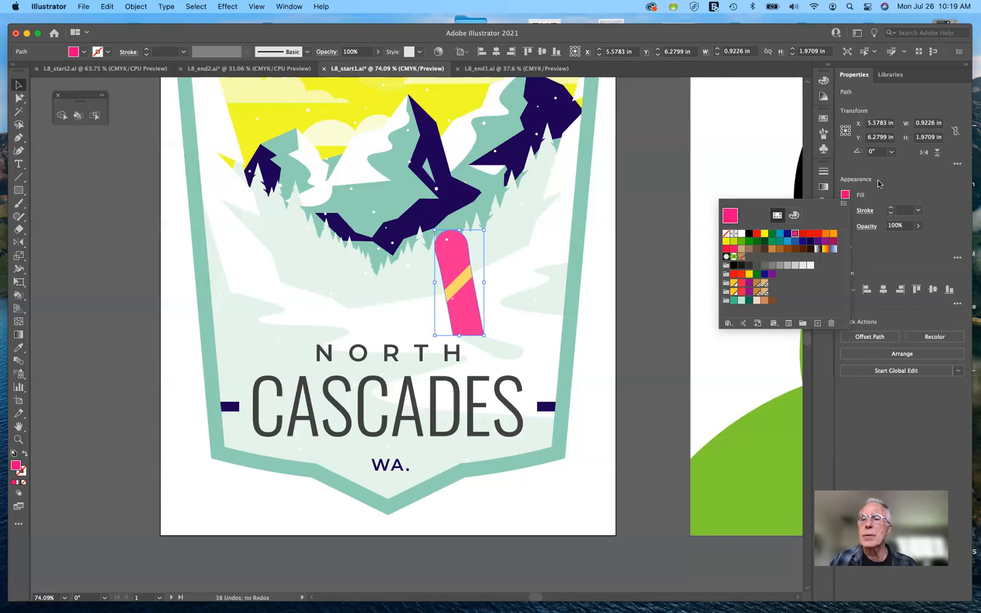
# Save the snowboard's magenta fill as a non-global swatch named pink and place it last in the upper color group that starts with light orange
pyautogui.click(818, 323)
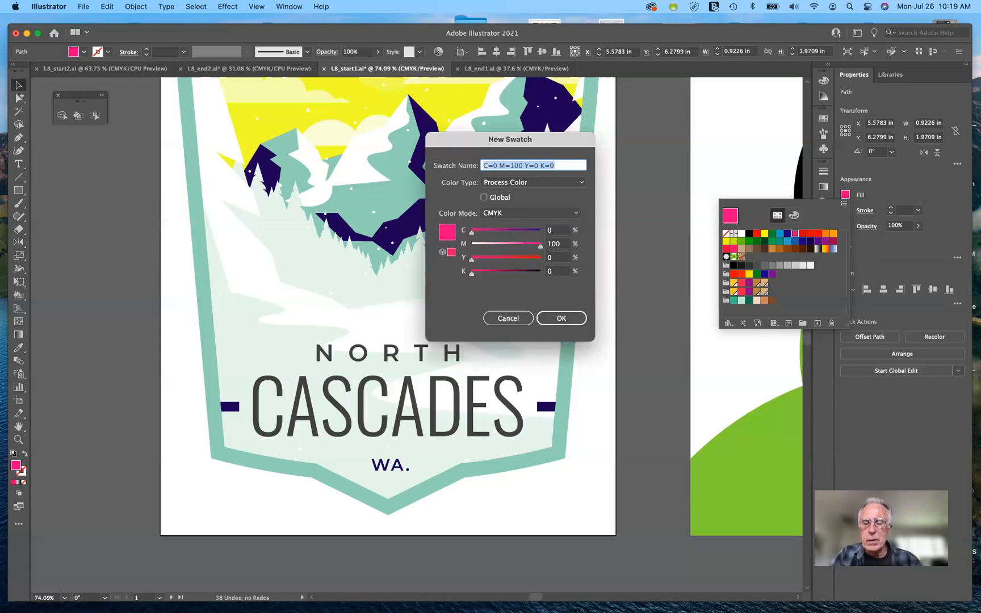
pyautogui.write('pin')
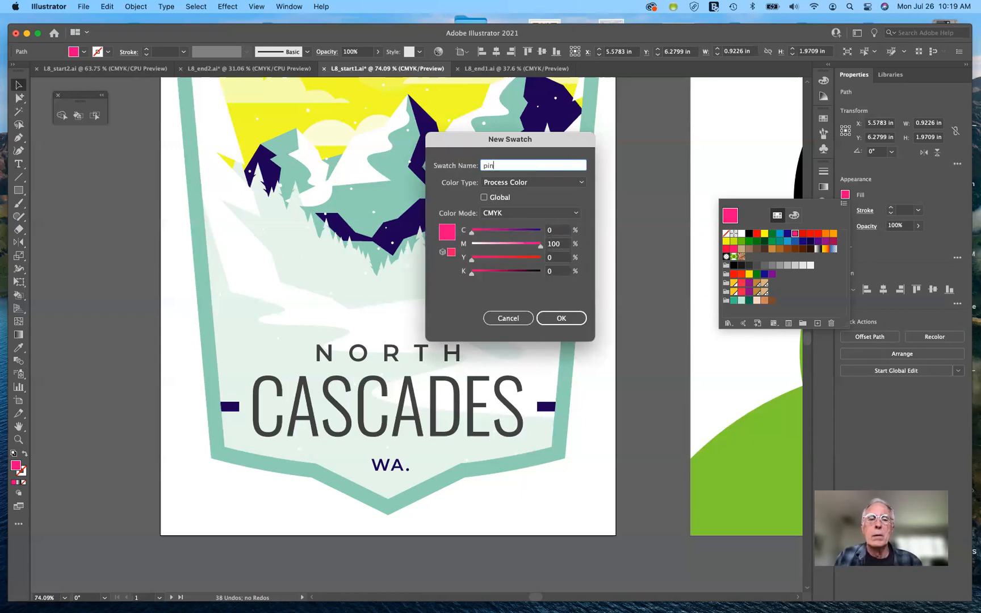
pyautogui.write('k')
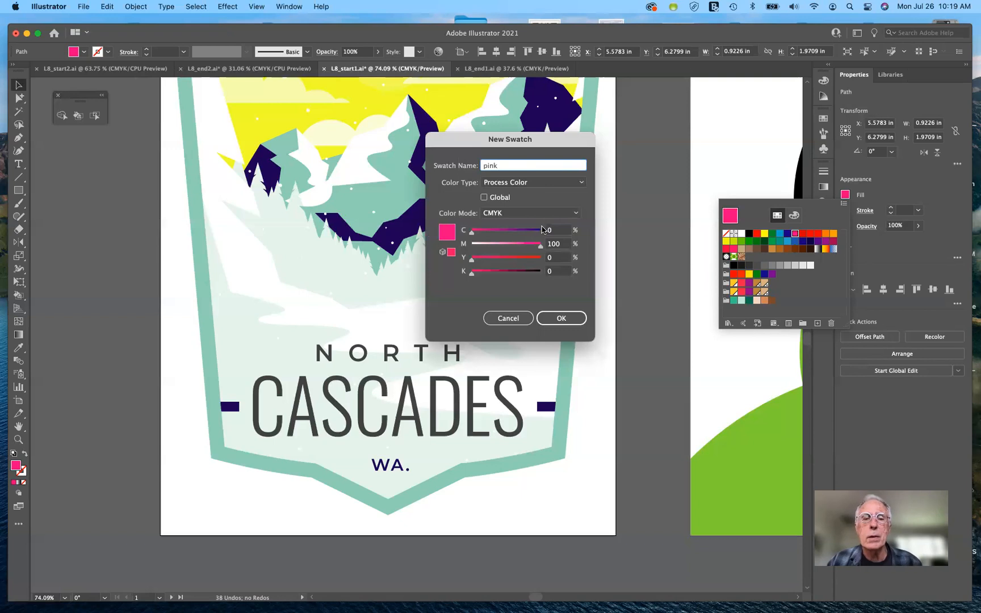
pyautogui.click(577, 319)
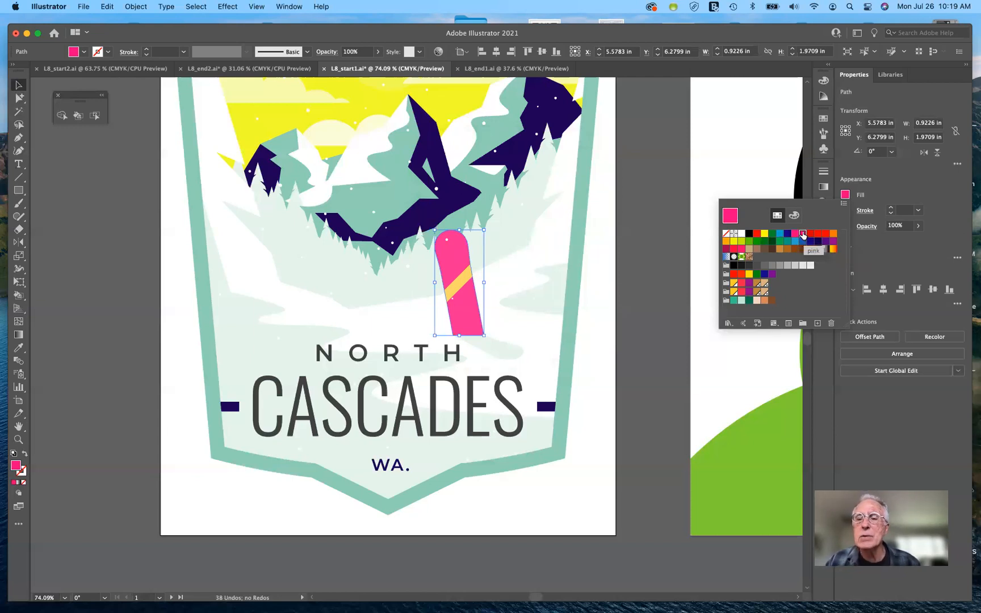
pyautogui.moveTo(800, 237); pyautogui.dragTo(729, 284)
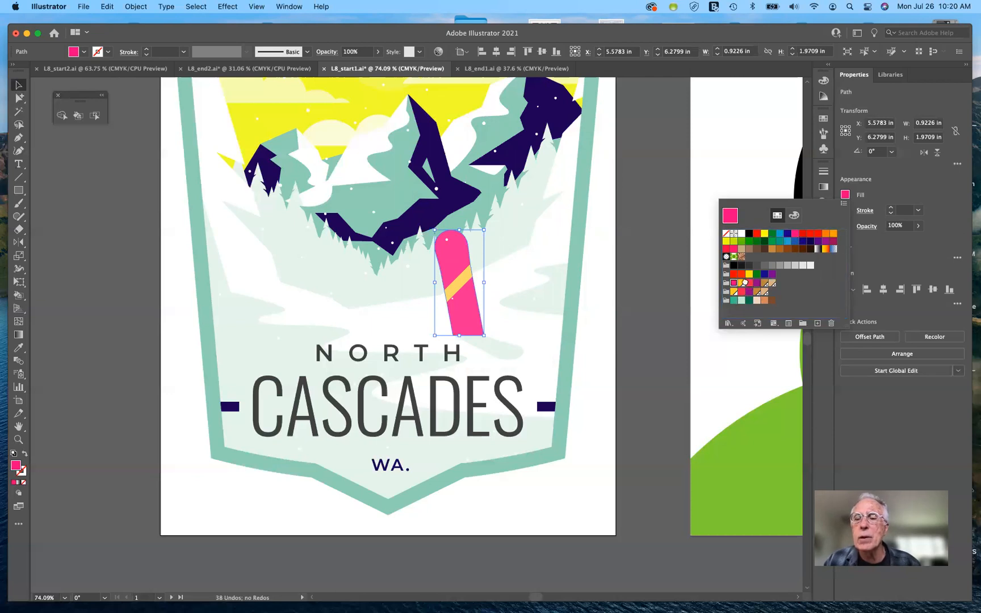
pyautogui.moveTo(745, 282); pyautogui.dragTo(774, 283)
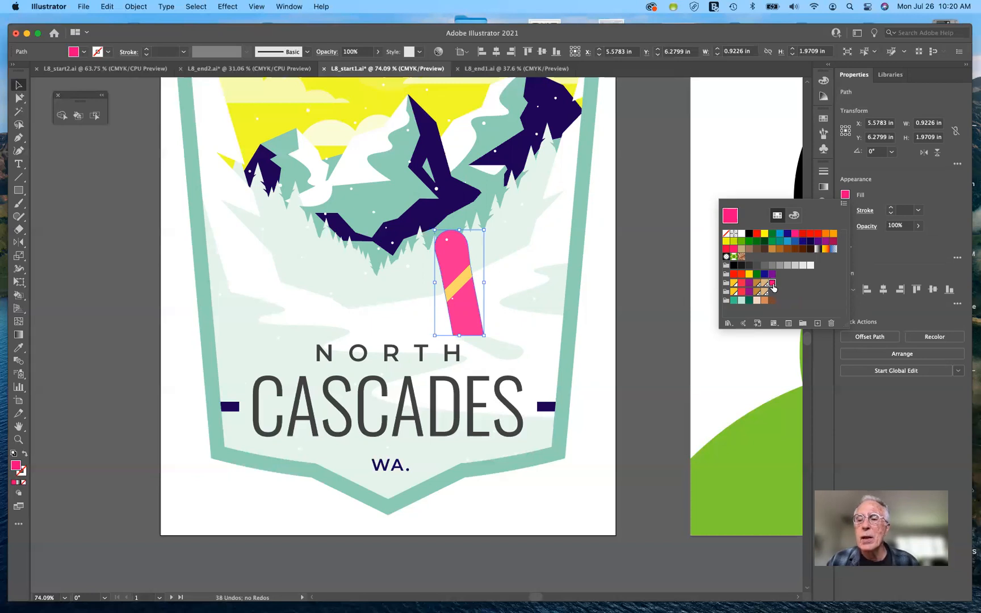
# Save the same magenta as a global process color swatch named pinkGlobal and deselect the snowboard
pyautogui.click(818, 324)
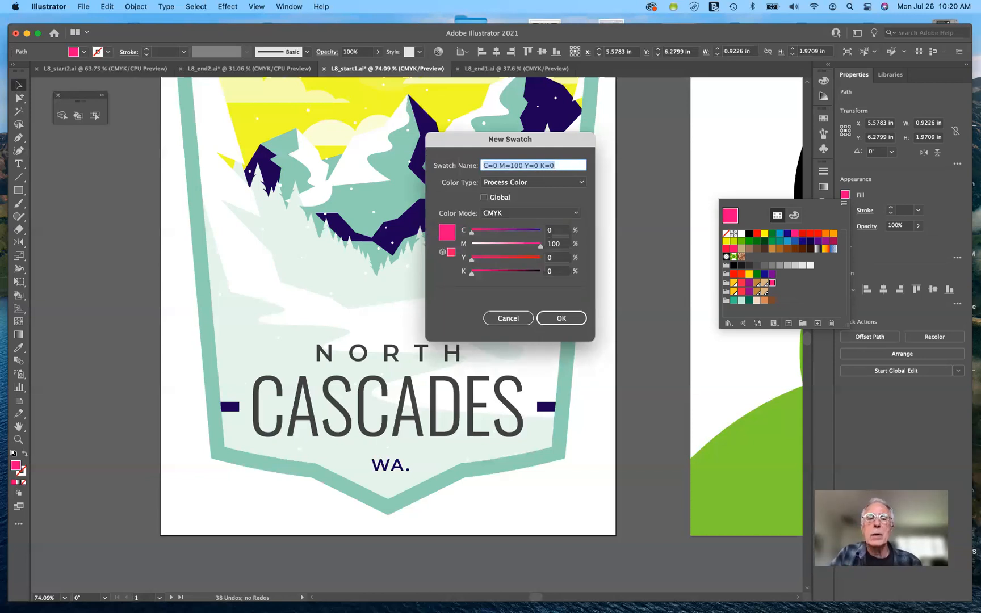
pyautogui.write('pink')
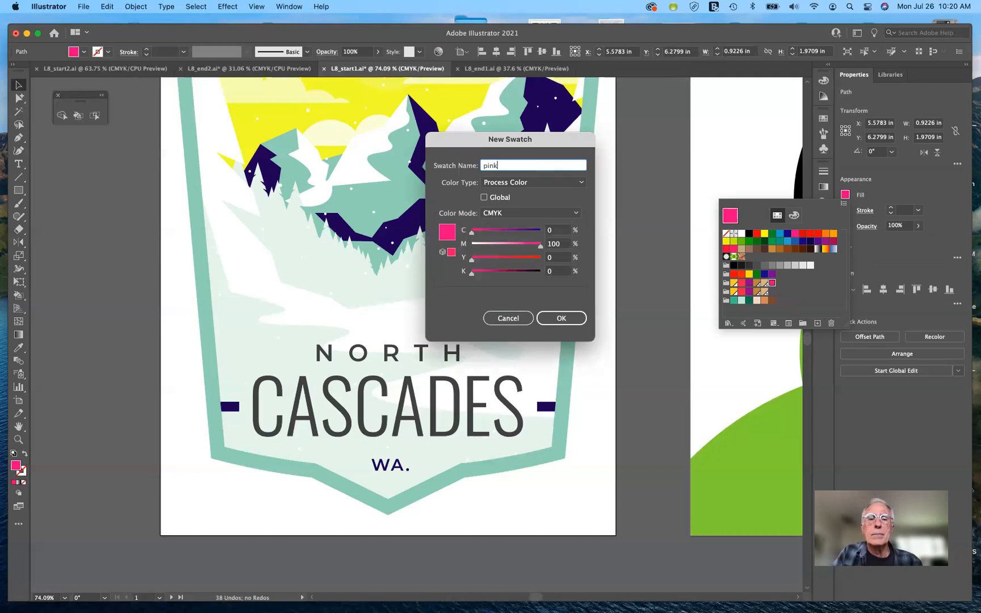
pyautogui.write('Global')
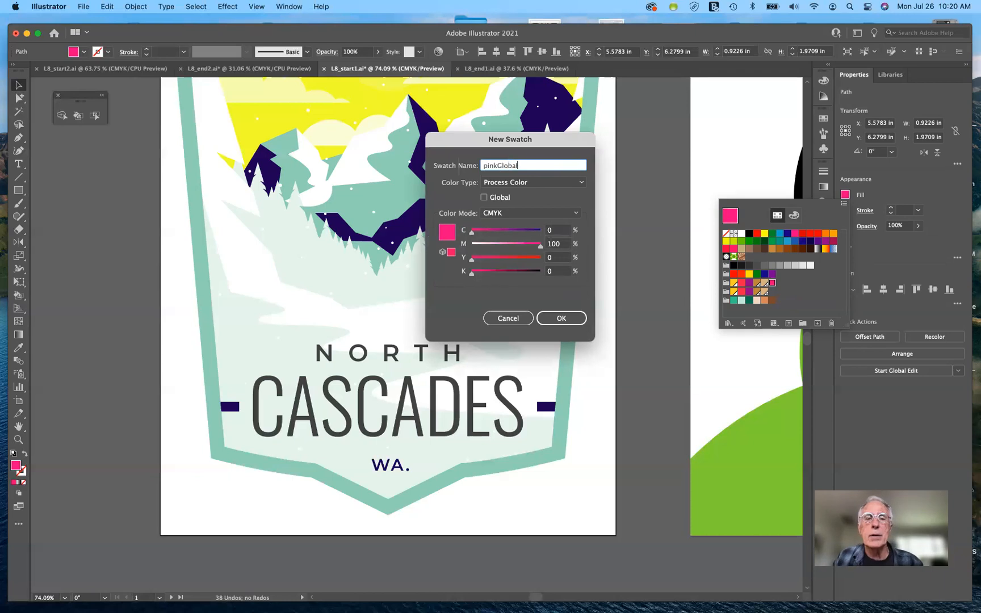
pyautogui.click(485, 199)
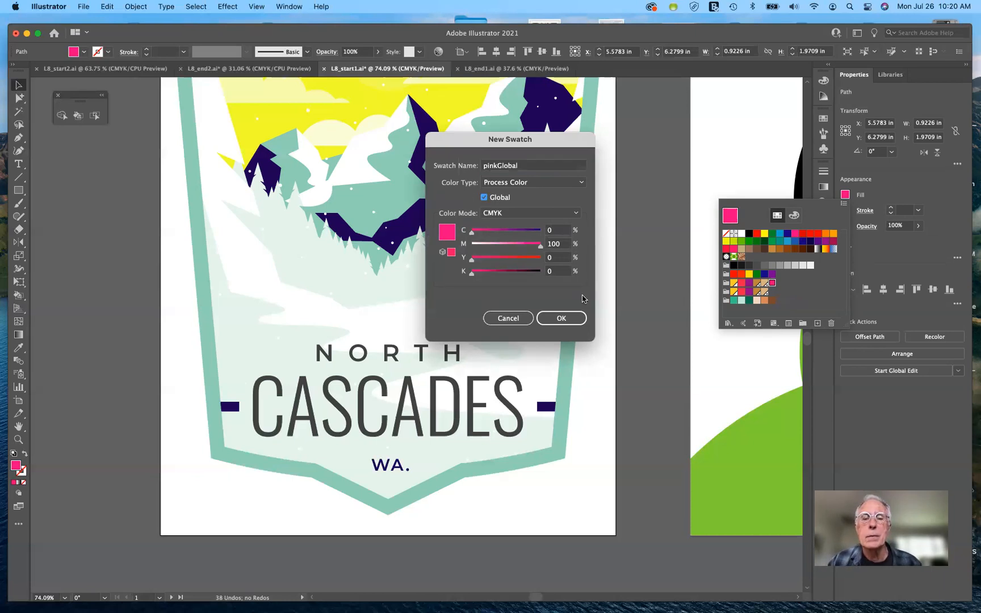
pyautogui.click(576, 320)
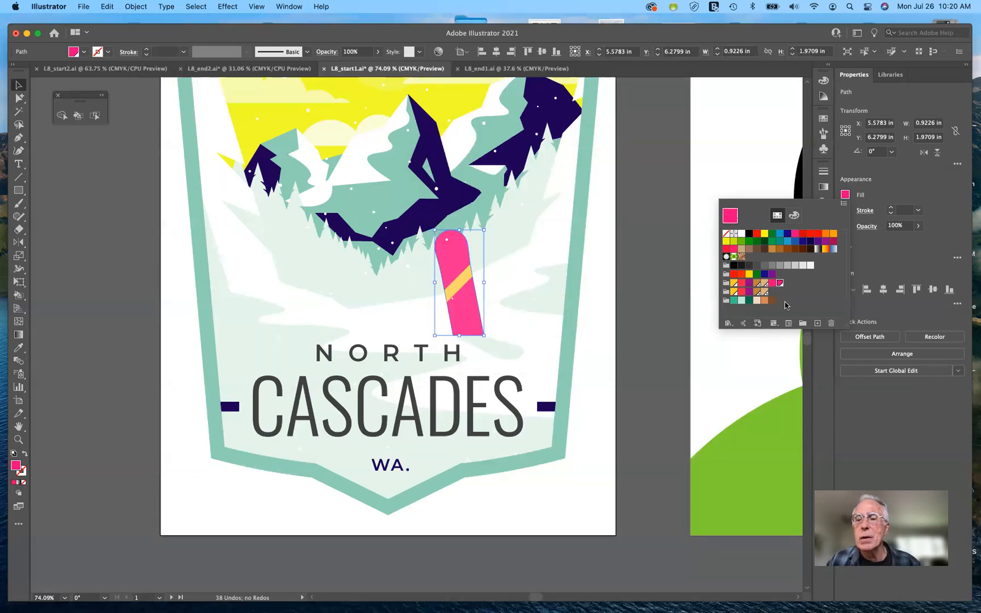
pyautogui.click(787, 309)
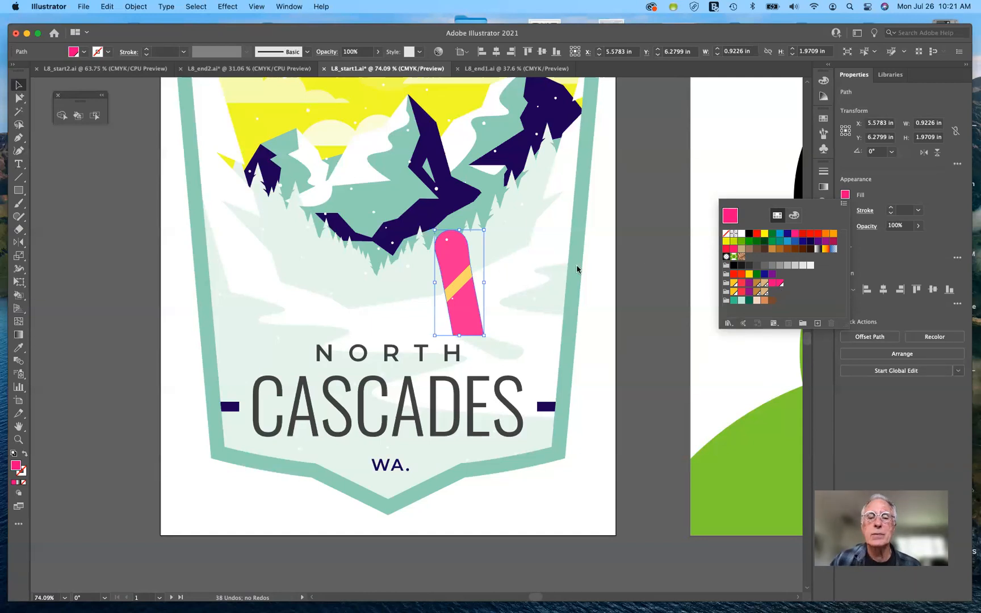
pyautogui.click(593, 316)
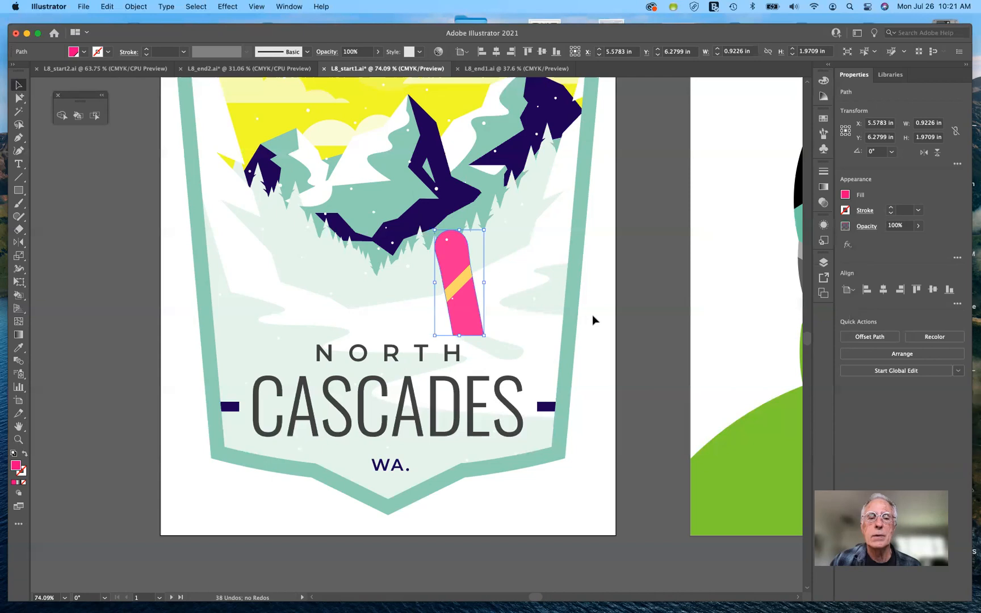
pyautogui.click(593, 316)
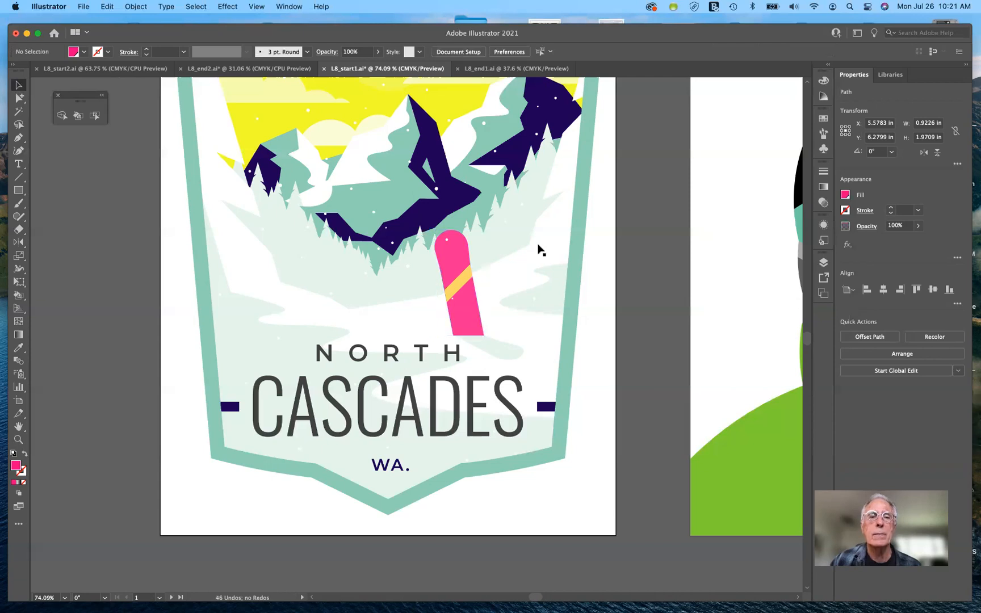
# Change the fill of the yellow sky shape behind the badge's sun and clouds to the light orange swatch
pyautogui.scroll(5, 533, 247)
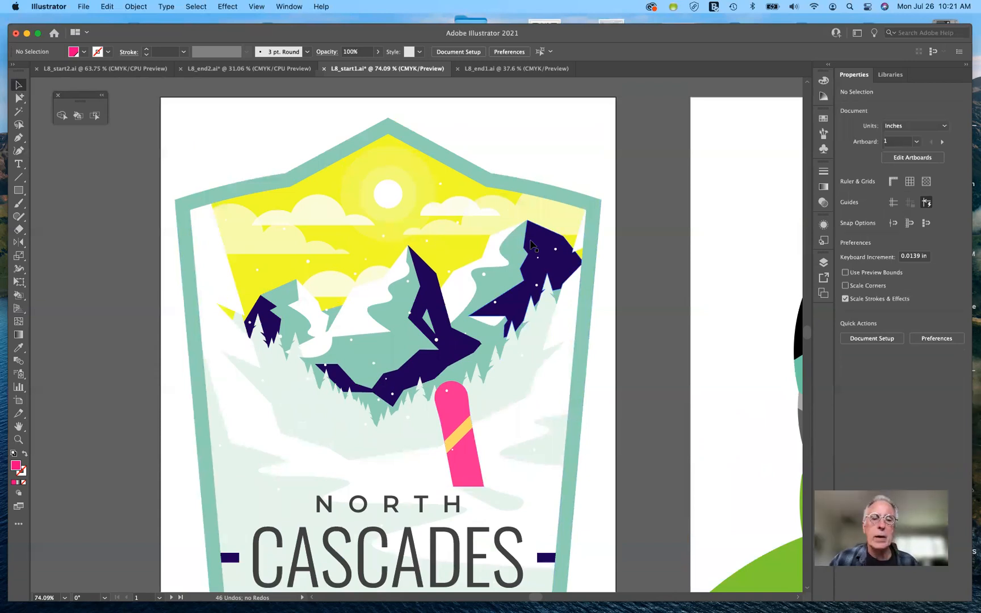
pyautogui.scroll(1, 500, 244)
pyautogui.scroll(2, 500, 244)
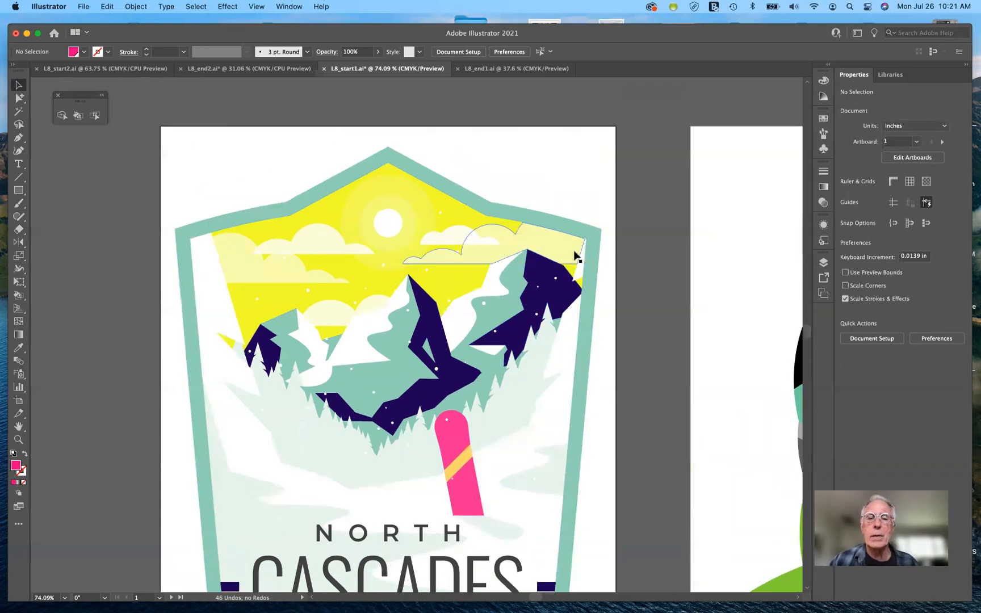
pyautogui.click(585, 262)
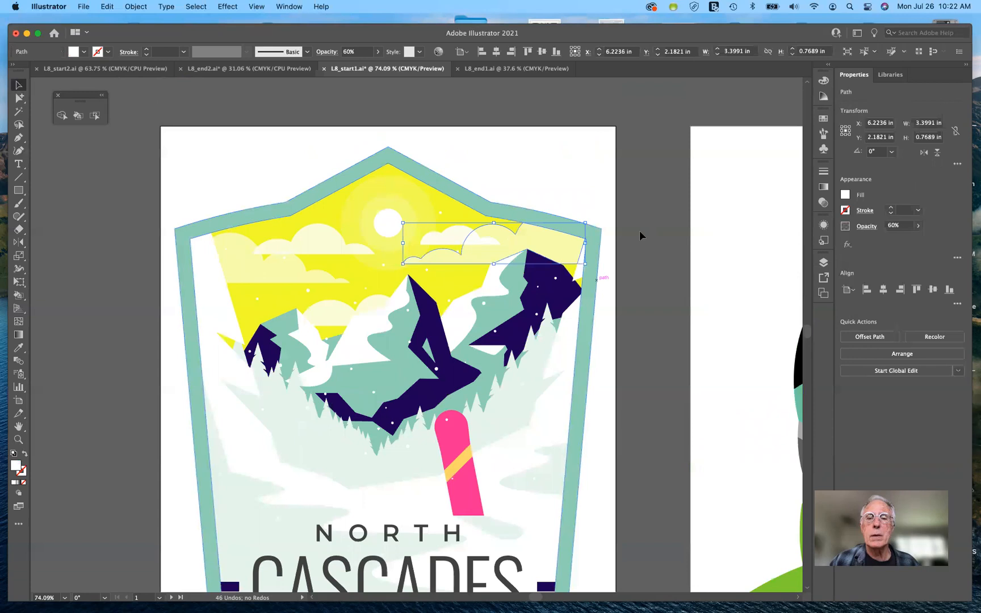
pyautogui.click(386, 191)
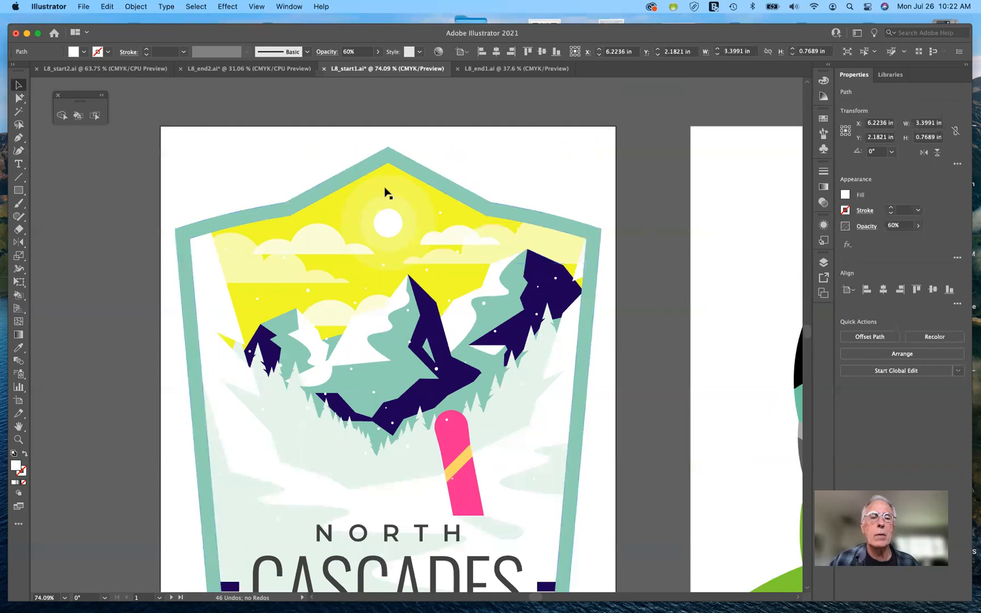
pyautogui.click(387, 191)
pyautogui.click(391, 227)
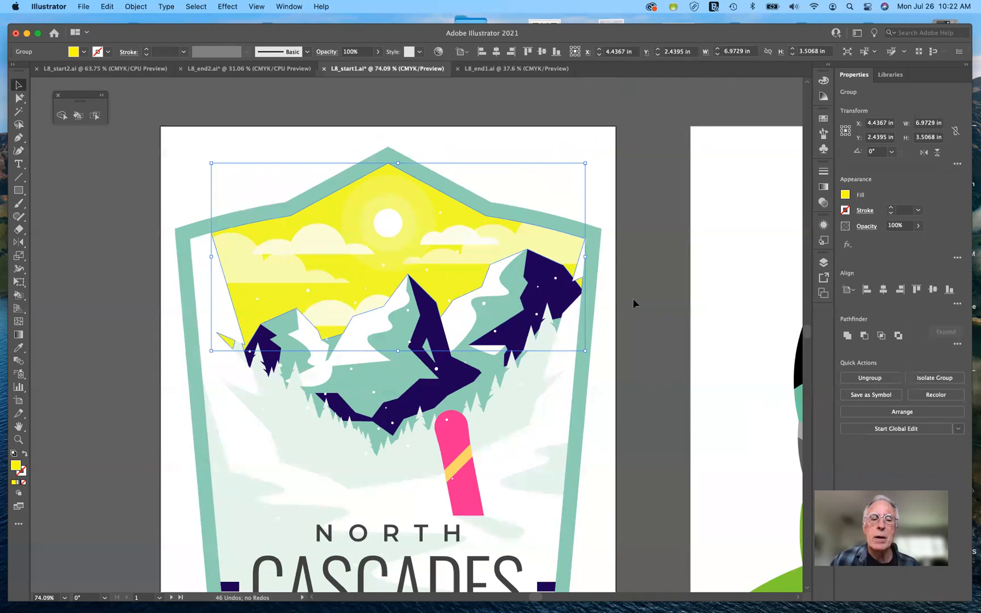
pyautogui.click(846, 195)
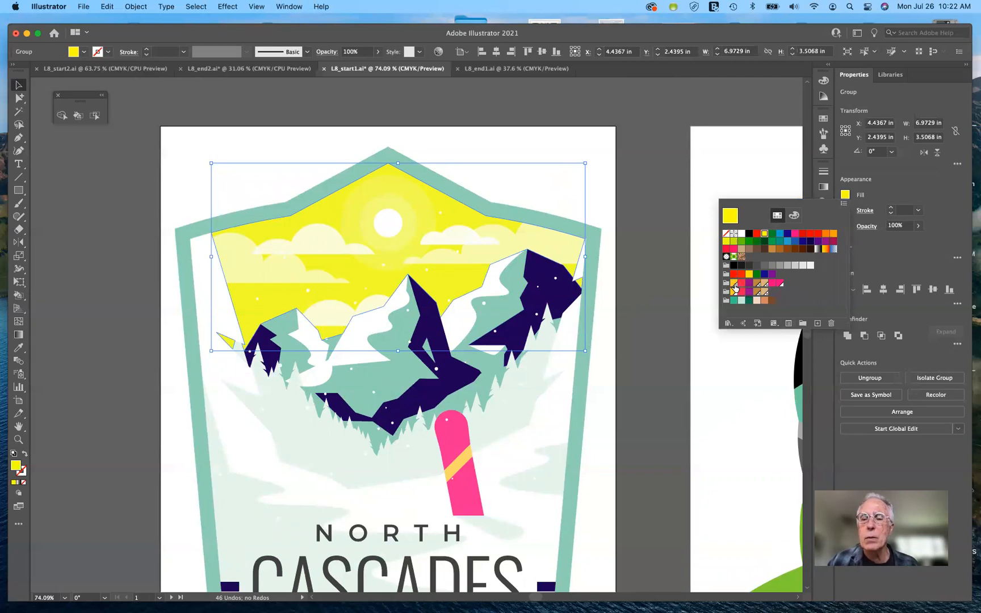
pyautogui.click(735, 287)
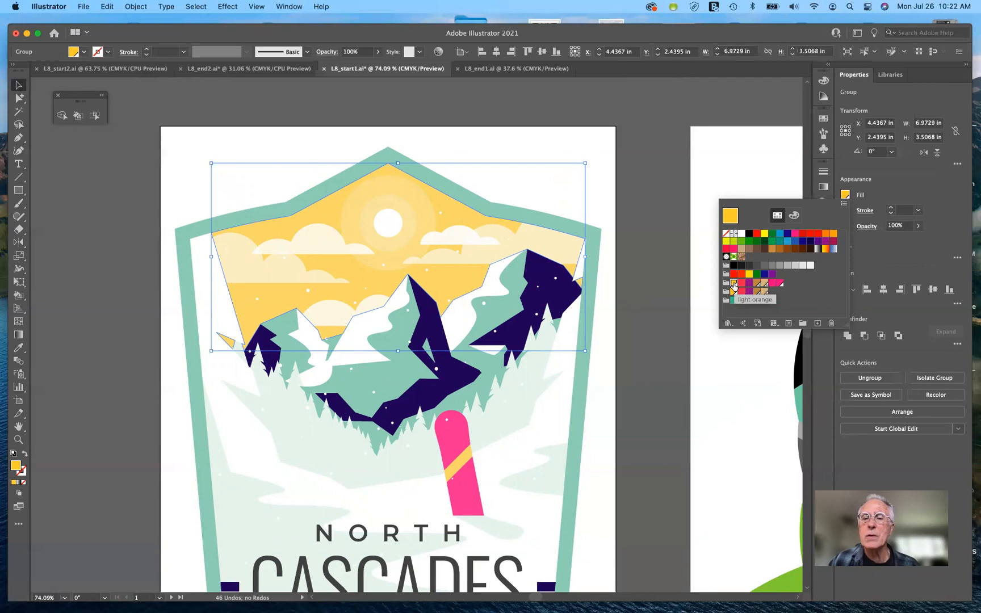
# Preview the light orange global swatch with 95% cyan and 62% magenta, cancel the edit and deselect the sky
pyautogui.doubleClick(734, 284)
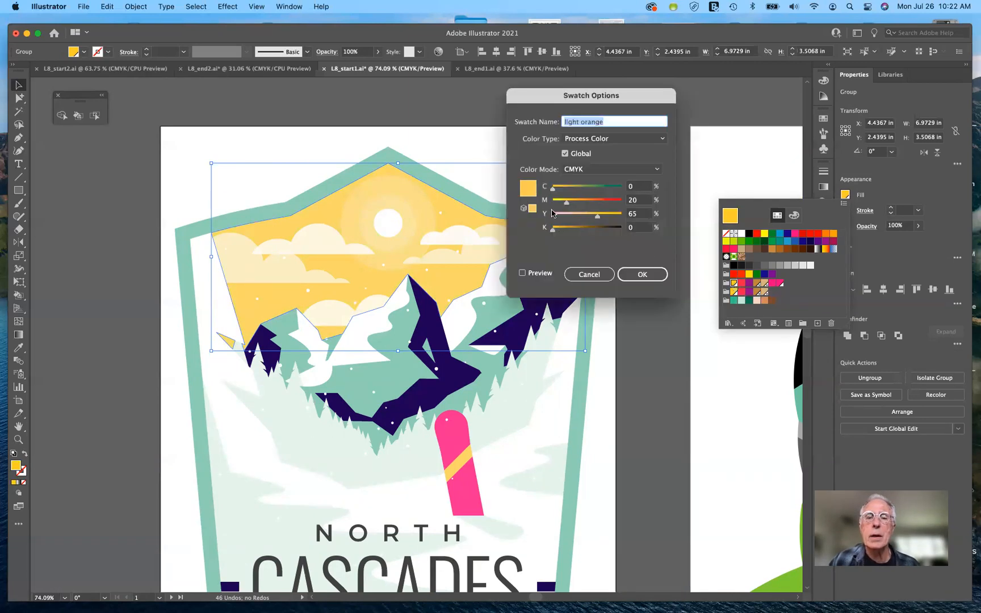
pyautogui.moveTo(555, 192); pyautogui.dragTo(608, 190)
pyautogui.click(617, 193)
pyautogui.moveTo(566, 207); pyautogui.dragTo(588, 216)
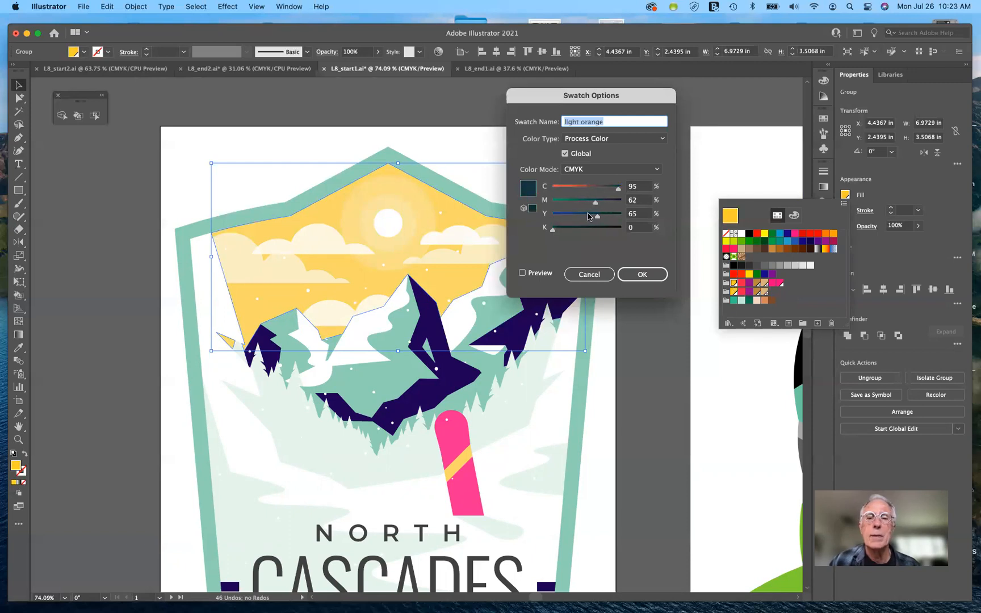
pyautogui.click(522, 273)
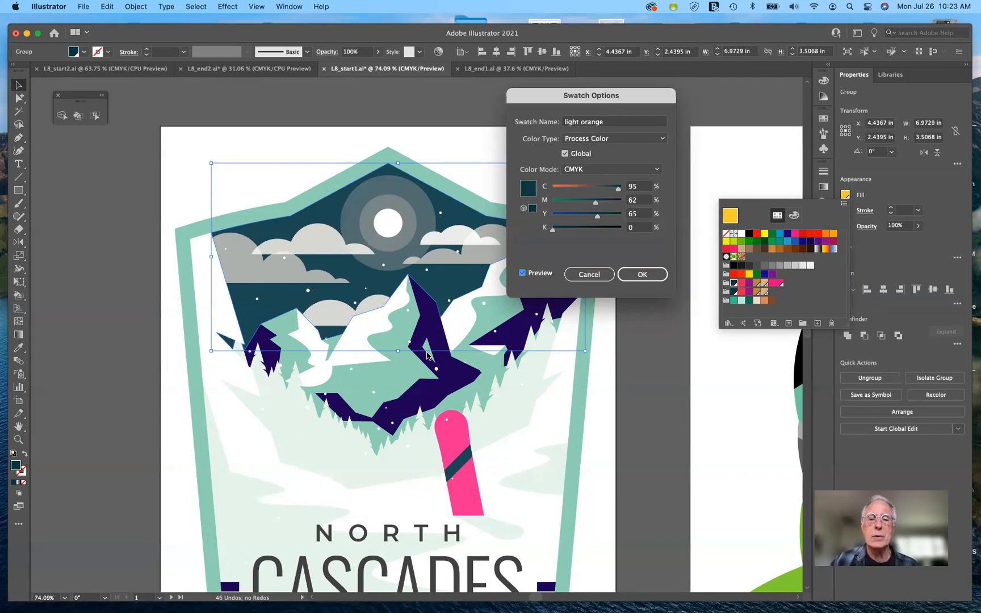
pyautogui.click(591, 275)
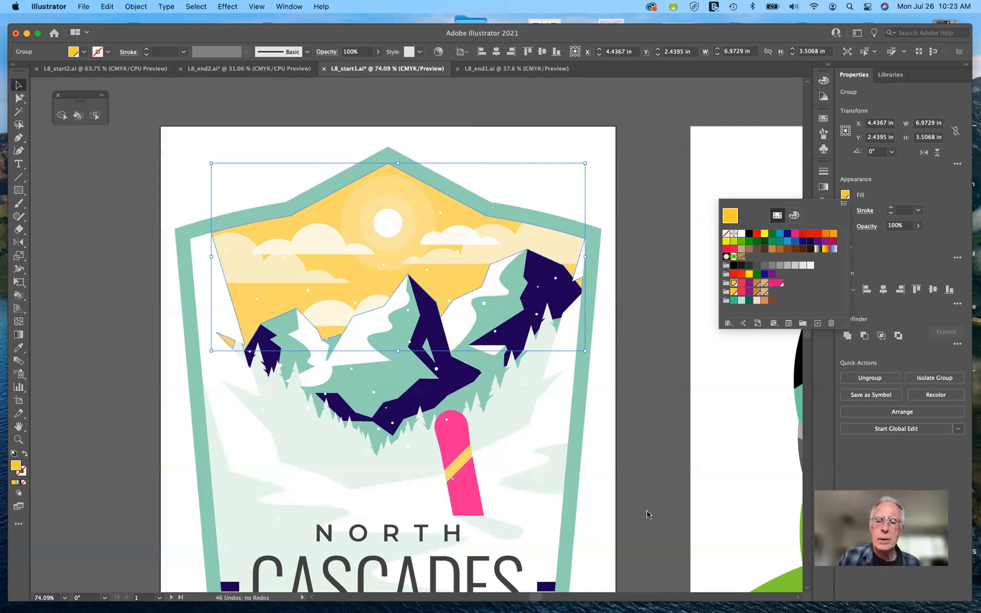
pyautogui.press('Escape')
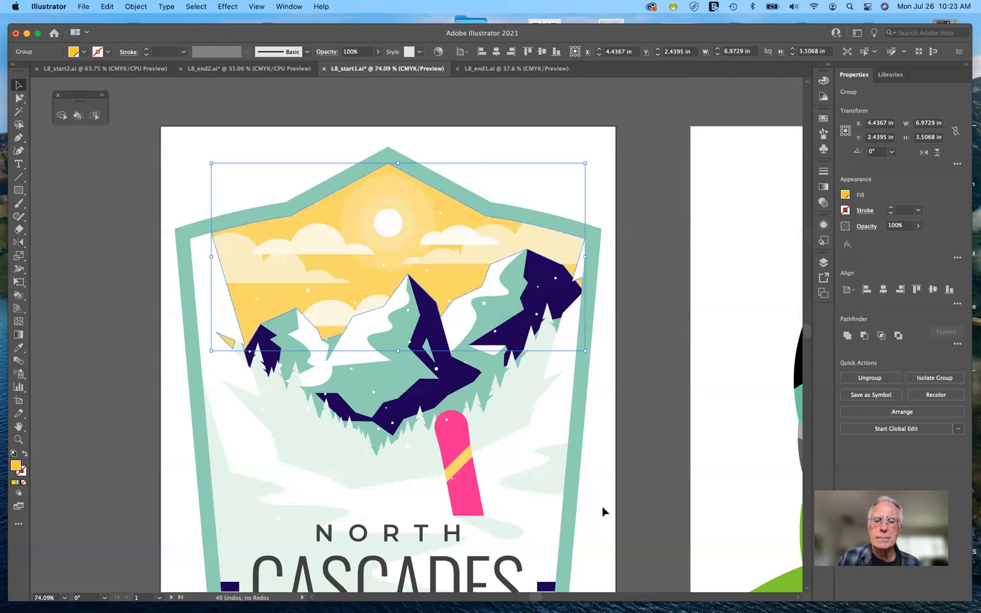
pyautogui.click(603, 511)
# Fill both the NORTH and CASCADES text with the light orange swatch
pyautogui.scroll(-5, 603, 512)
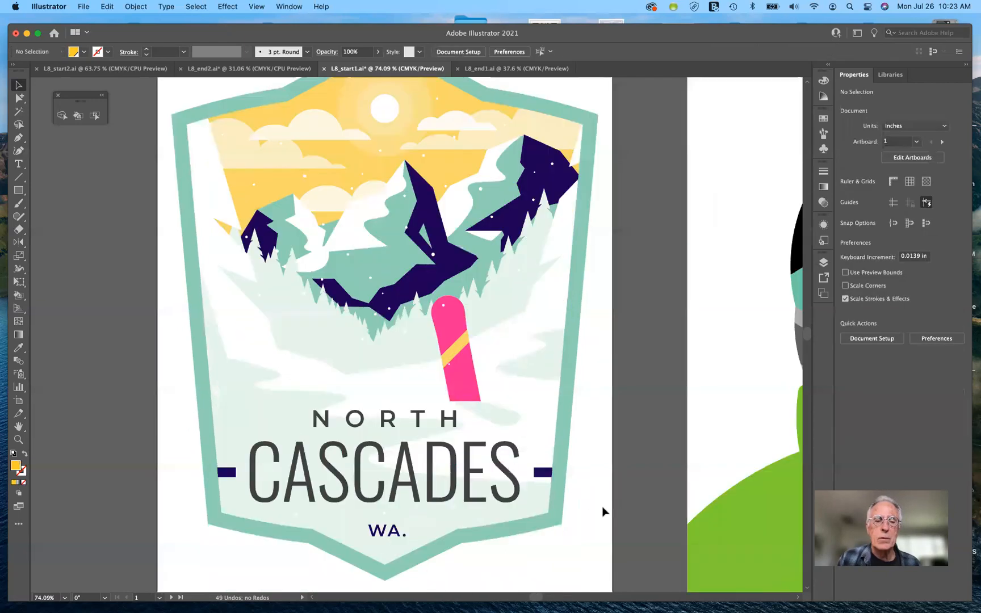
pyautogui.scroll(-1, 603, 511)
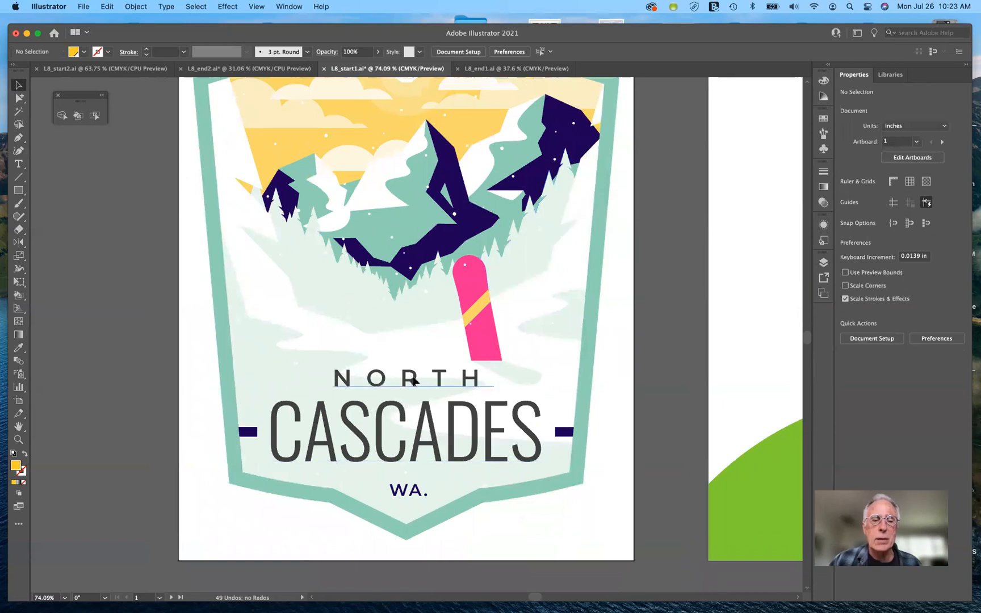
pyautogui.click(414, 380)
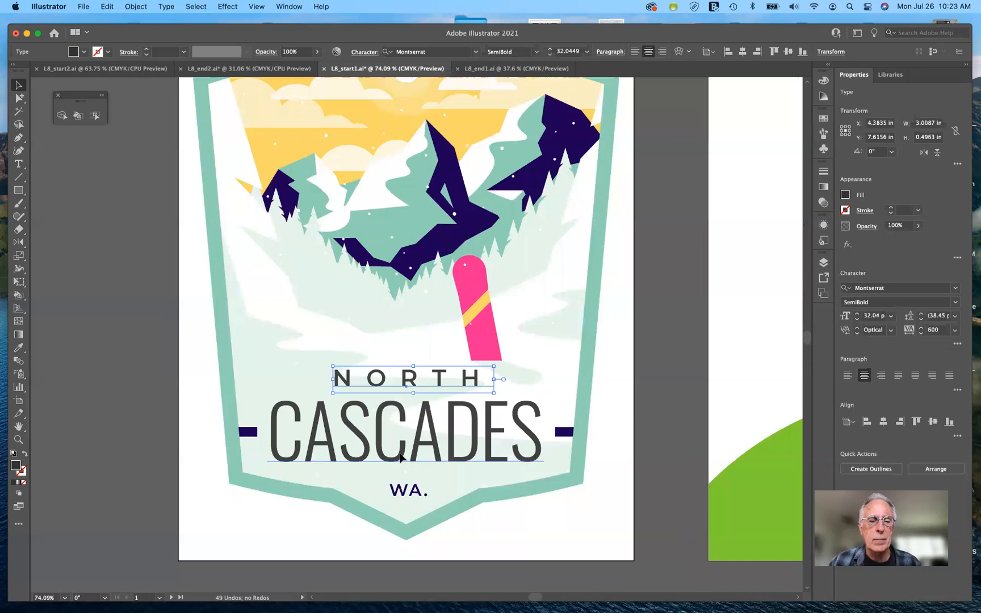
pyautogui.keyDown('shift'); pyautogui.click(401, 458); pyautogui.keyUp('shift')
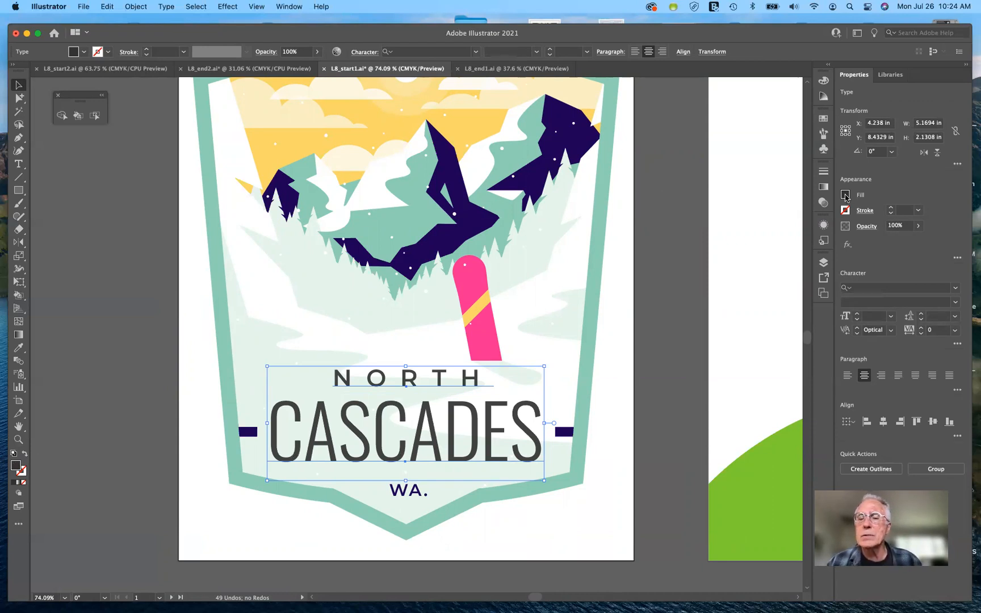
pyautogui.click(846, 196)
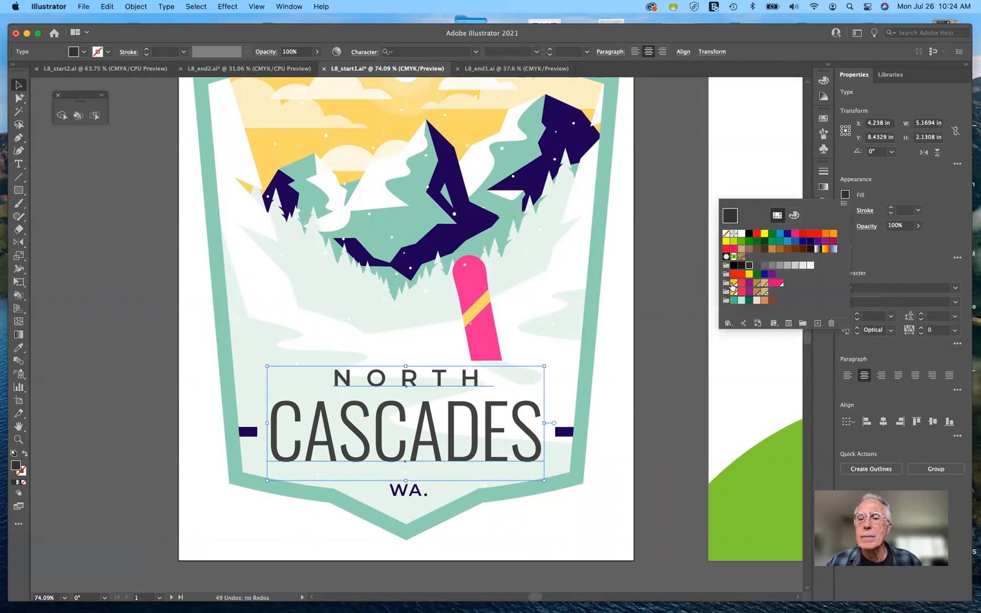
pyautogui.click(735, 285)
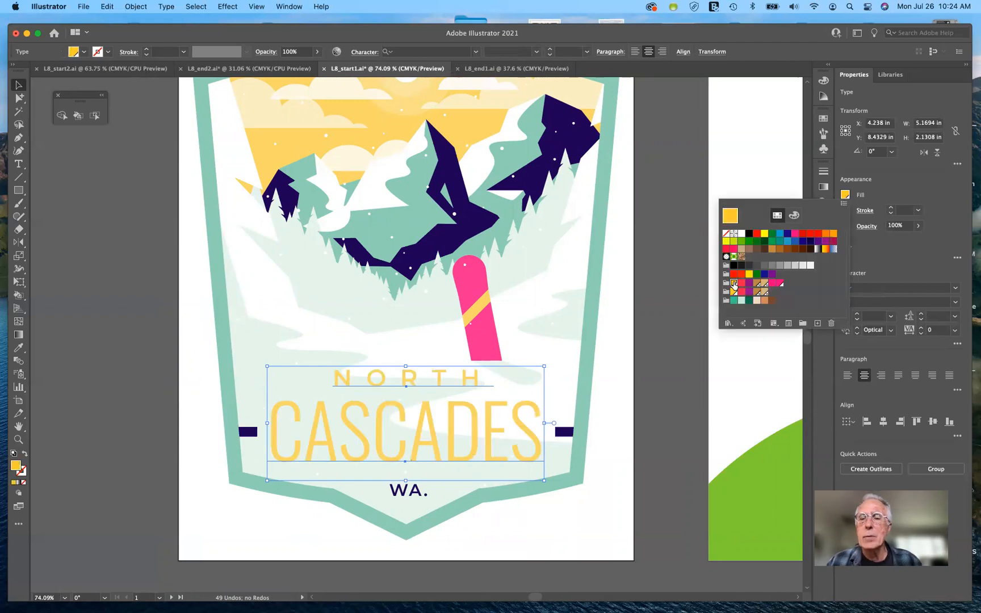
# Set the light orange global swatch's cyan to 3%, previewing the change in the artwork before applying it
pyautogui.doubleClick(735, 285)
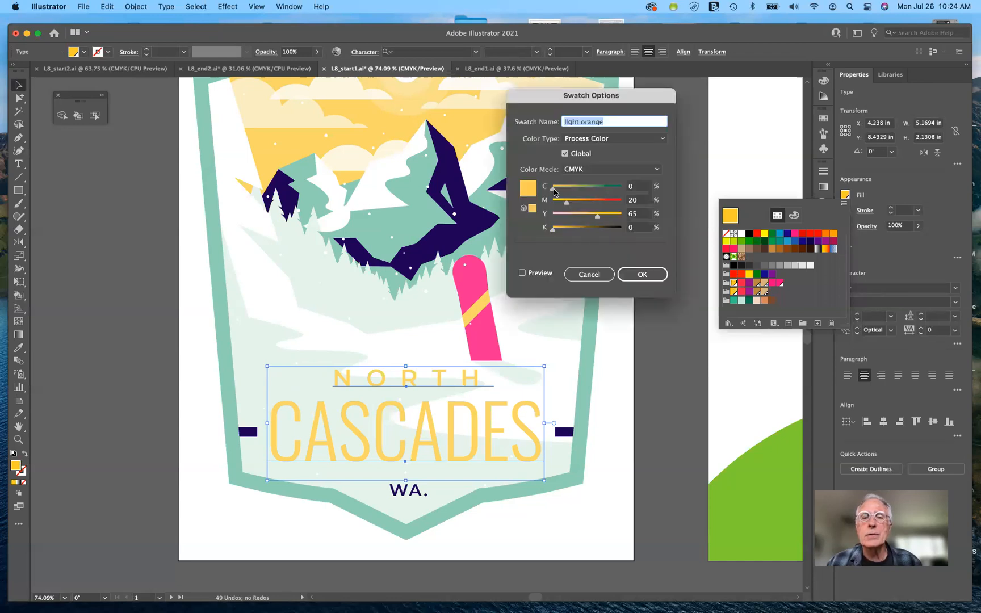
pyautogui.moveTo(555, 192); pyautogui.dragTo(558, 192)
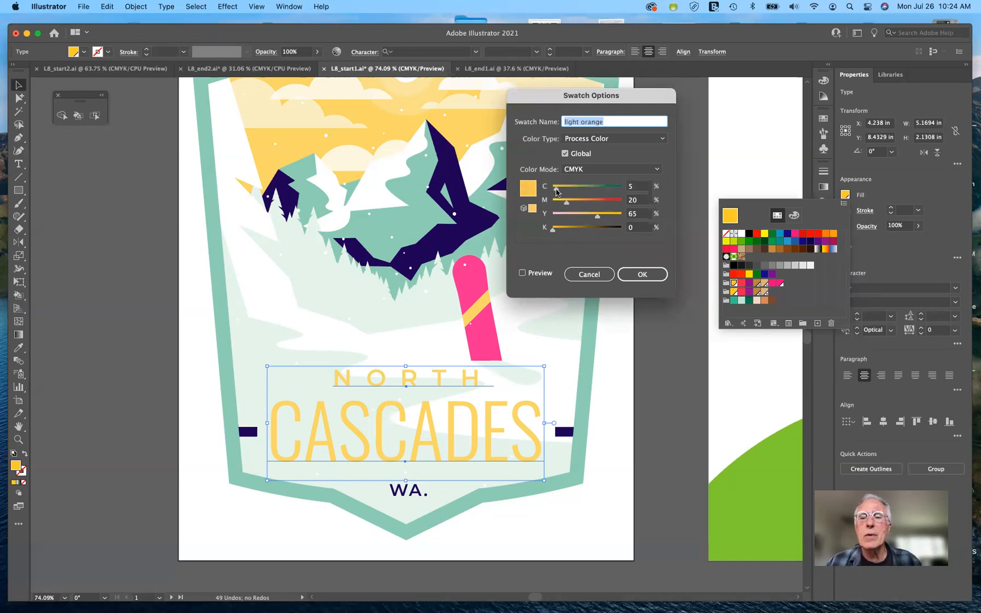
pyautogui.moveTo(557, 193); pyautogui.dragTo(556, 193)
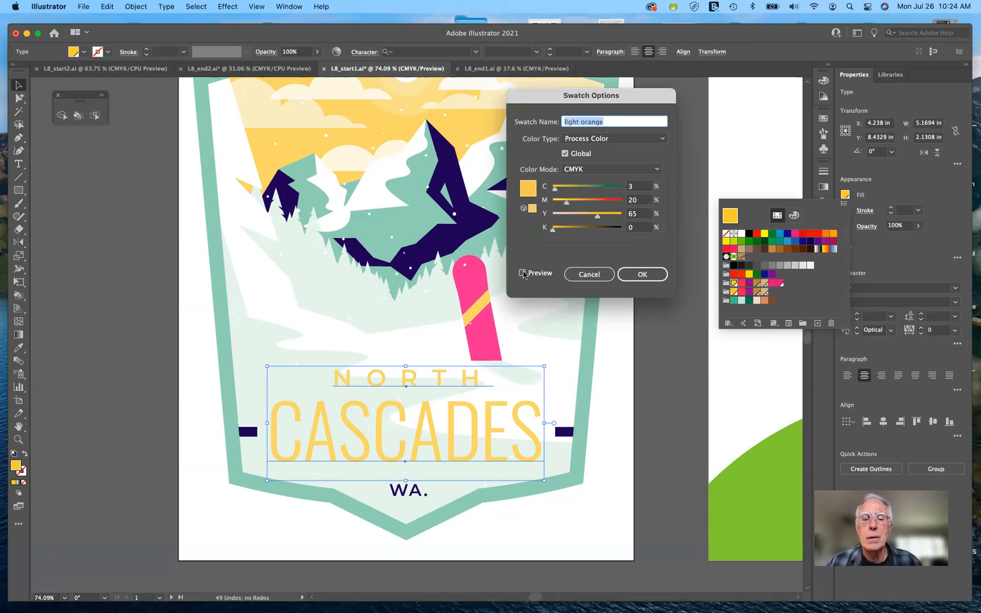
pyautogui.click(523, 273)
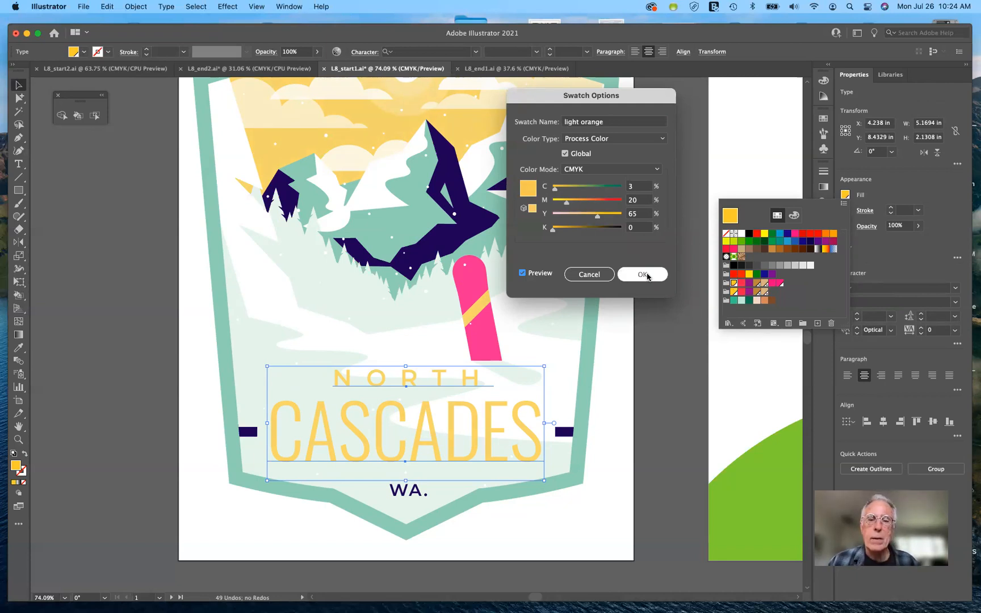
pyautogui.click(643, 275)
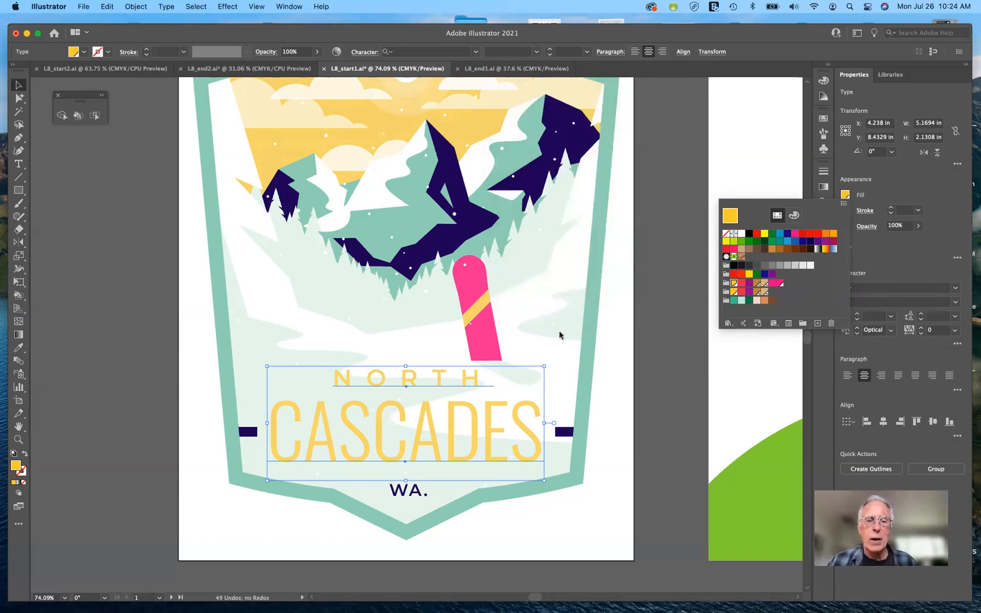
pyautogui.click(489, 339)
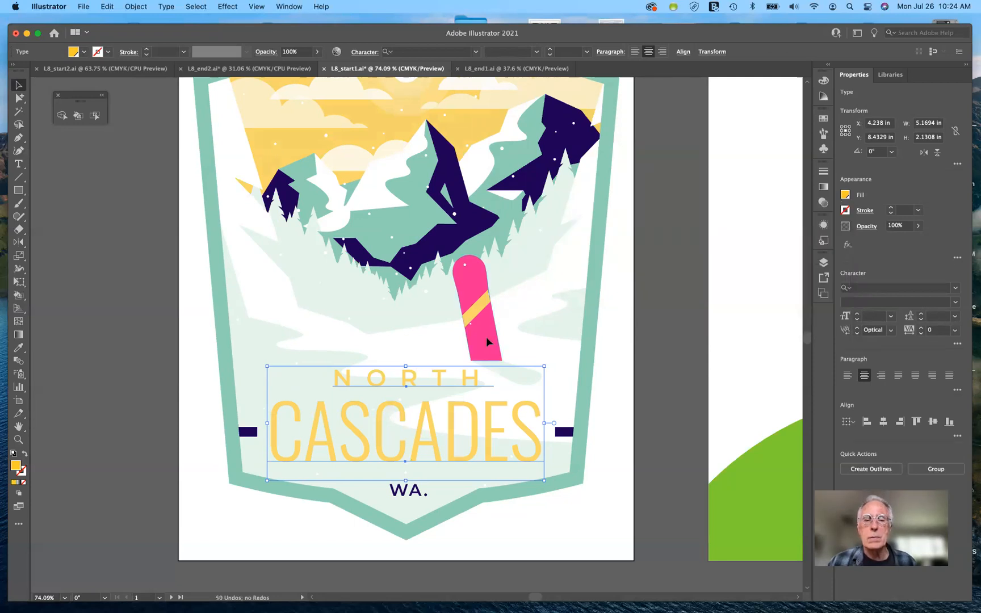
# Recolor the two small bars beside CASCADES with the snowboard's pink using the Eyedropper, and deselect them
pyautogui.click(486, 337)
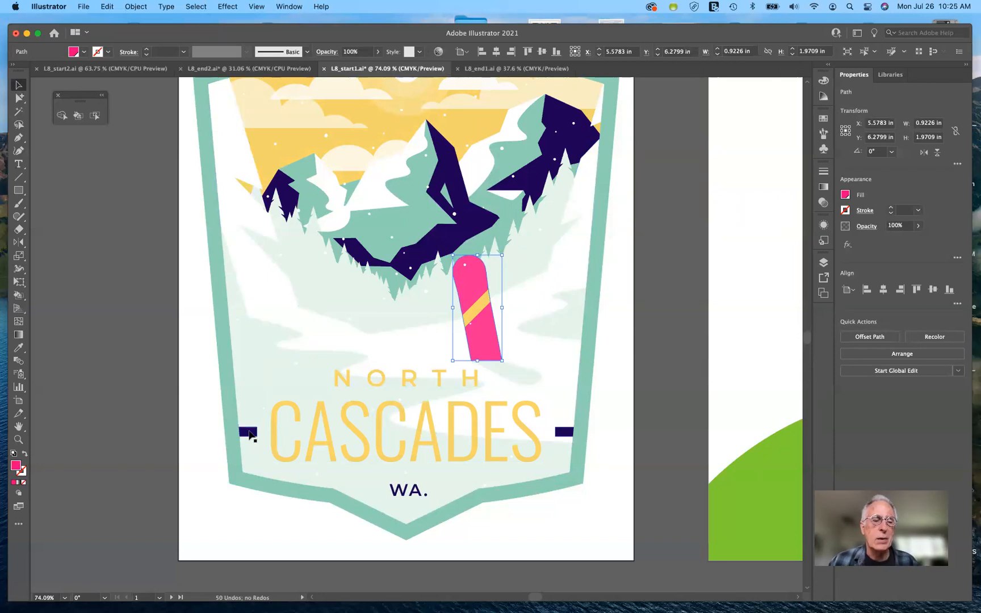
pyautogui.click(249, 434)
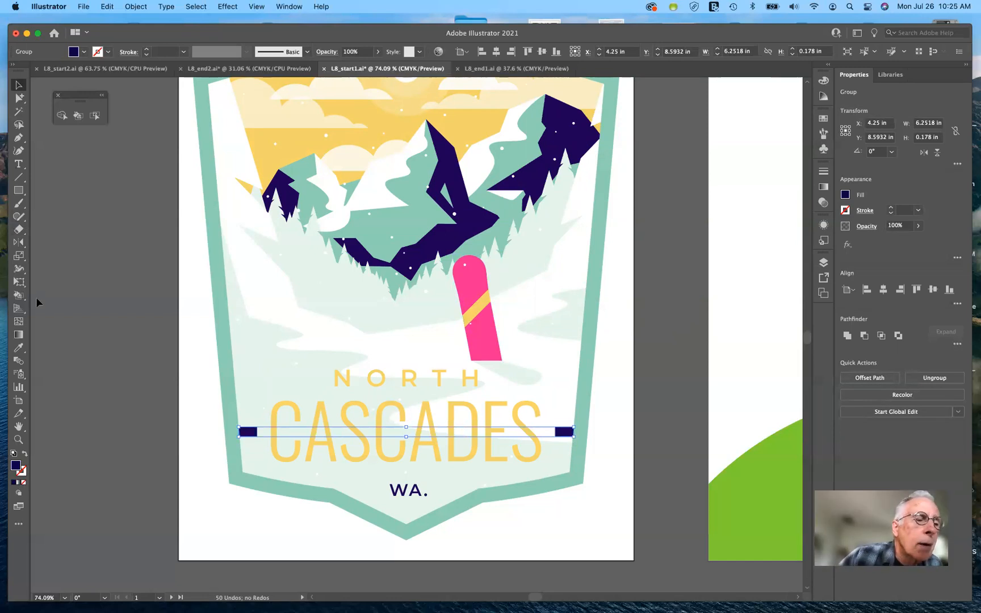
pyautogui.click(19, 348)
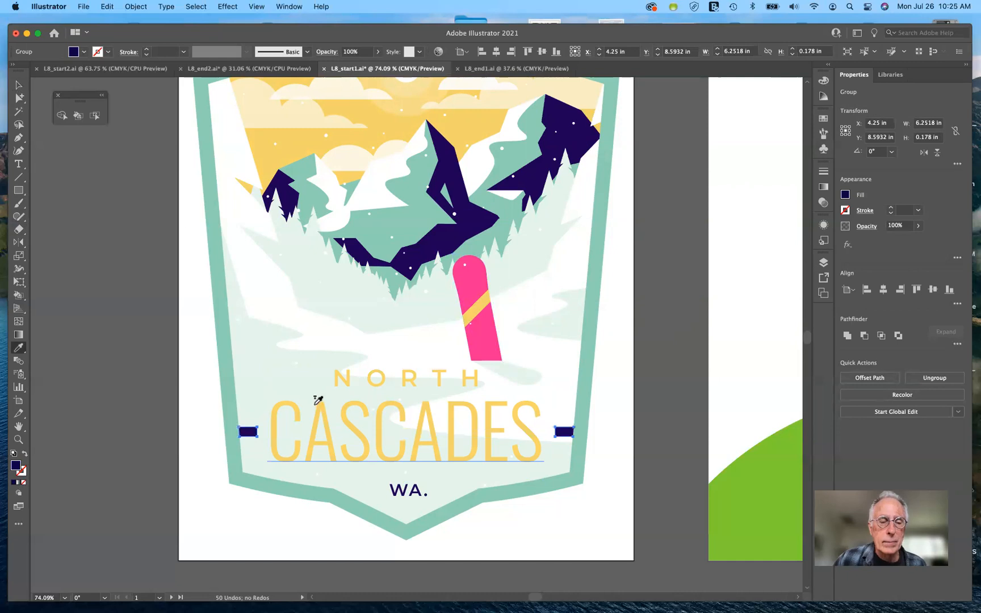
pyautogui.click(487, 332)
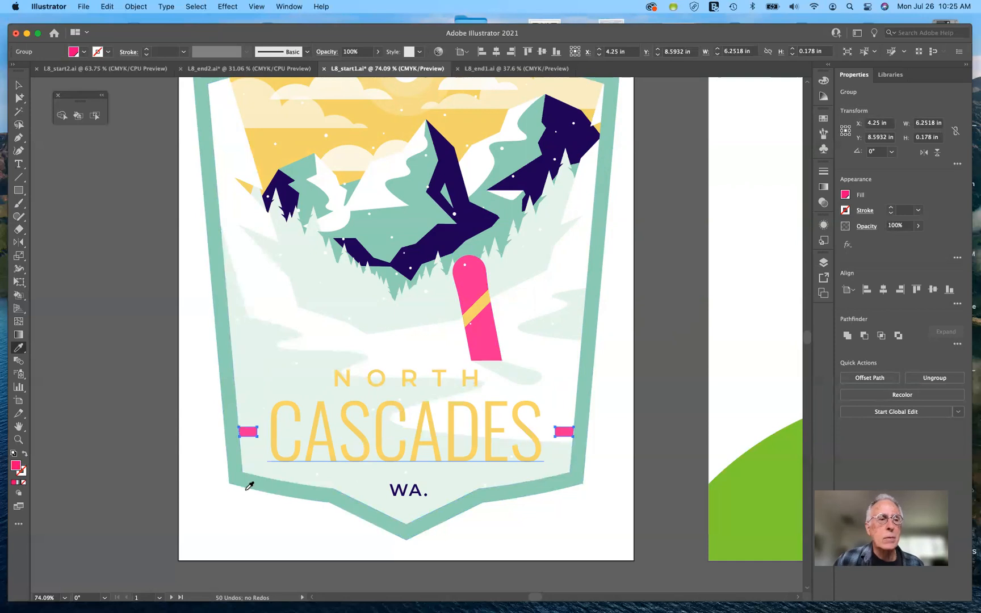
pyautogui.press('v')
pyautogui.click(219, 528)
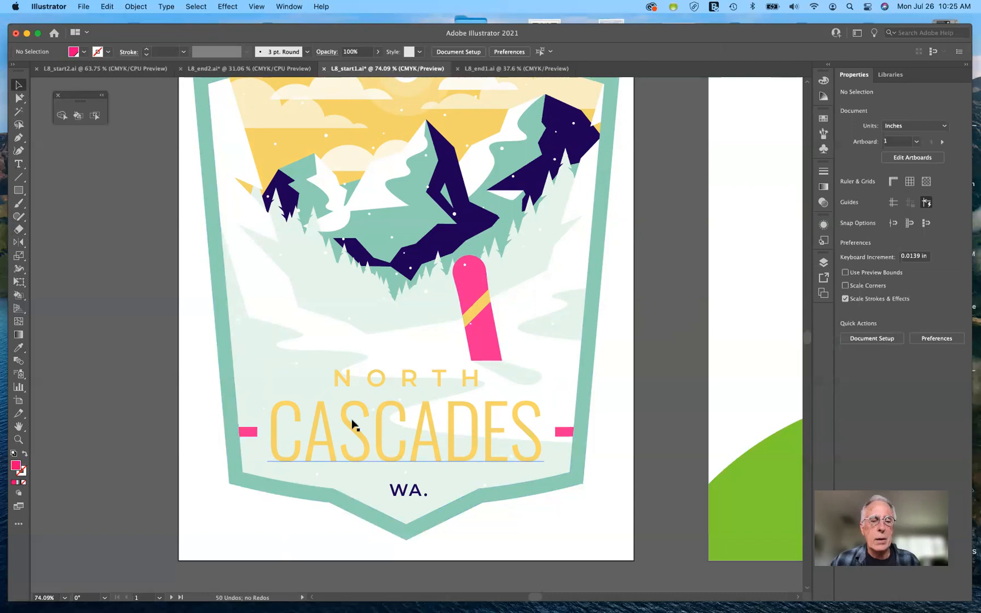
# Try applying the CASCADES text's attributes to the WA. text with the Eyedropper, and undo it
pyautogui.click(19, 347)
pyautogui.click(325, 401)
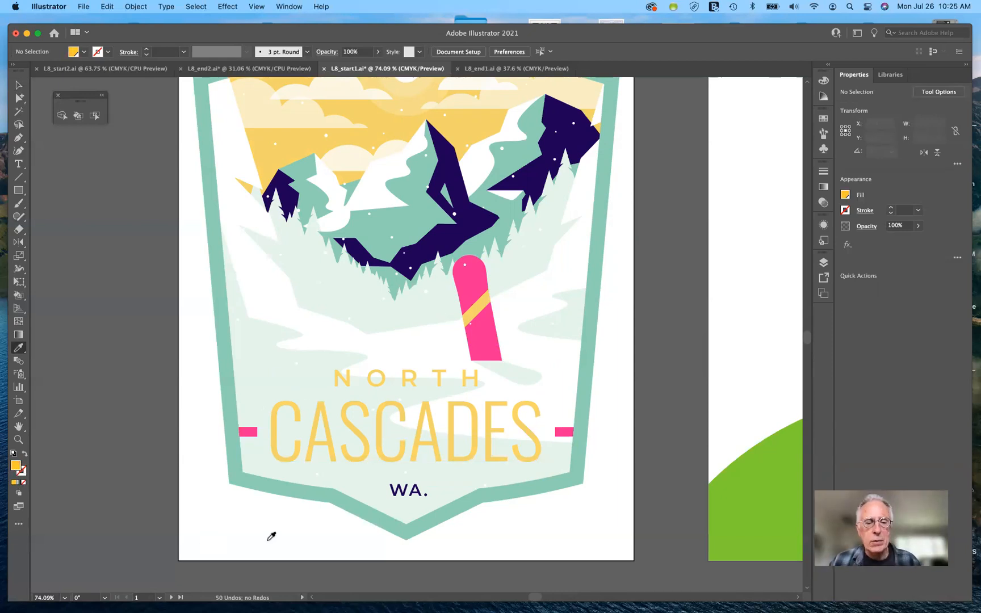
pyautogui.click(388, 484)
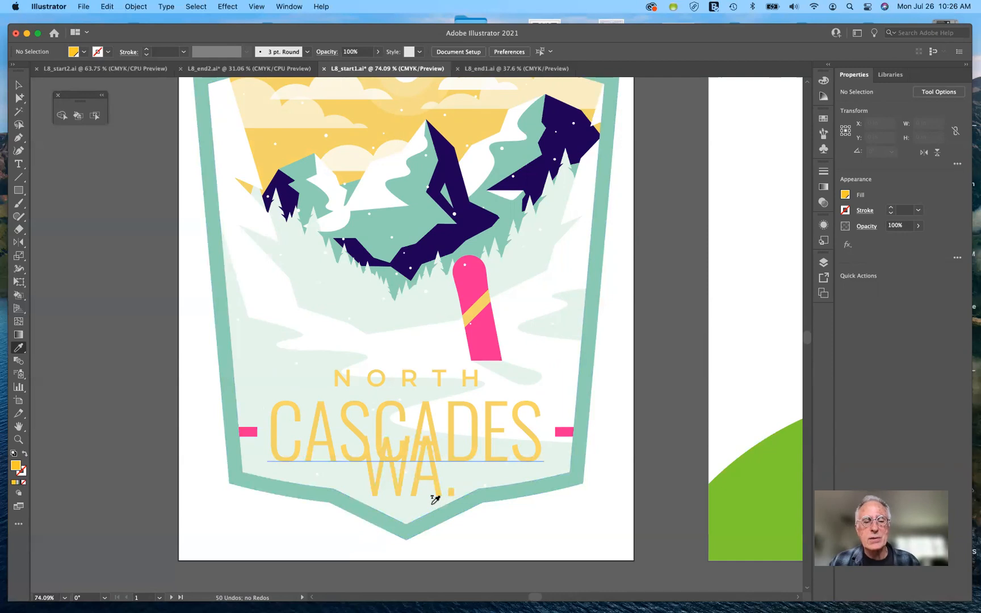
pyautogui.press('super+z')
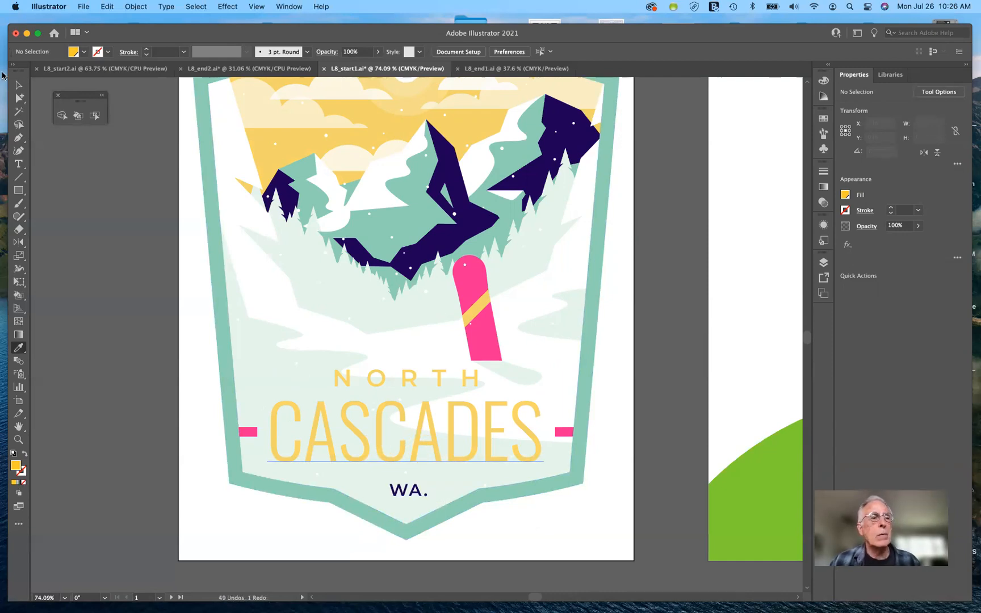
# Fill the WA. text with the light orange global swatch and deselect it
pyautogui.click(18, 86)
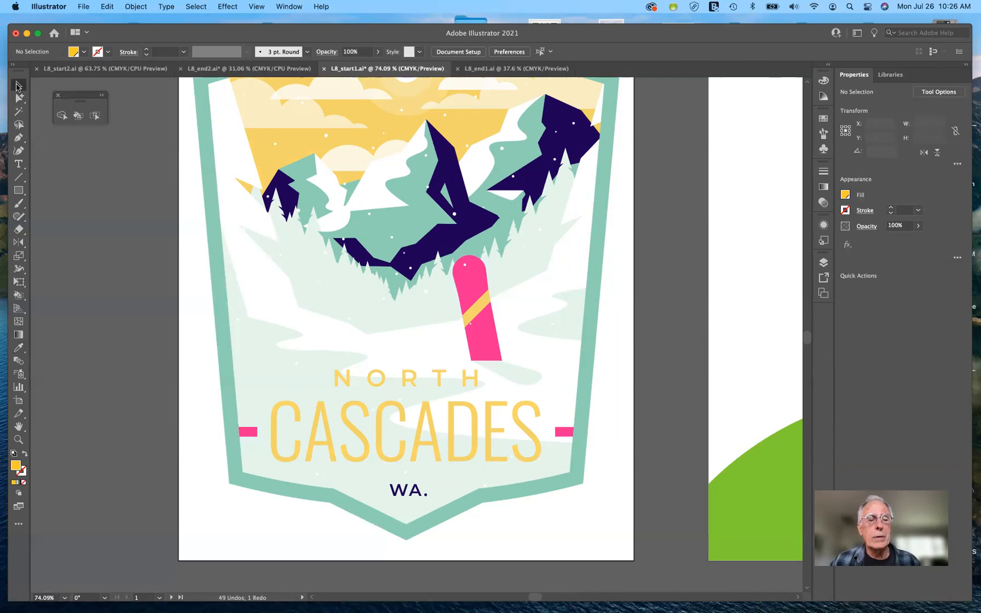
pyautogui.click(407, 495)
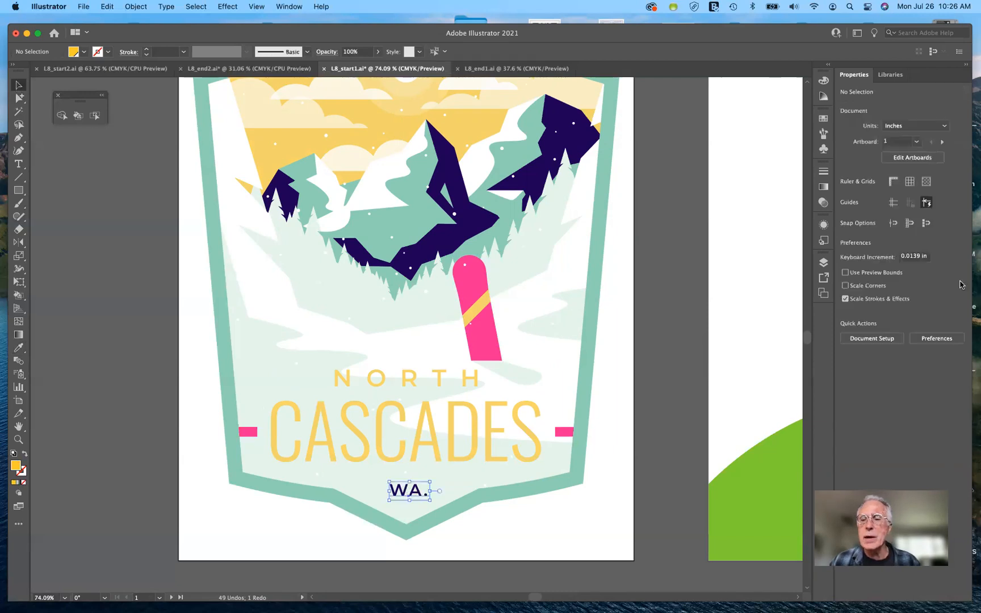
pyautogui.click(845, 196)
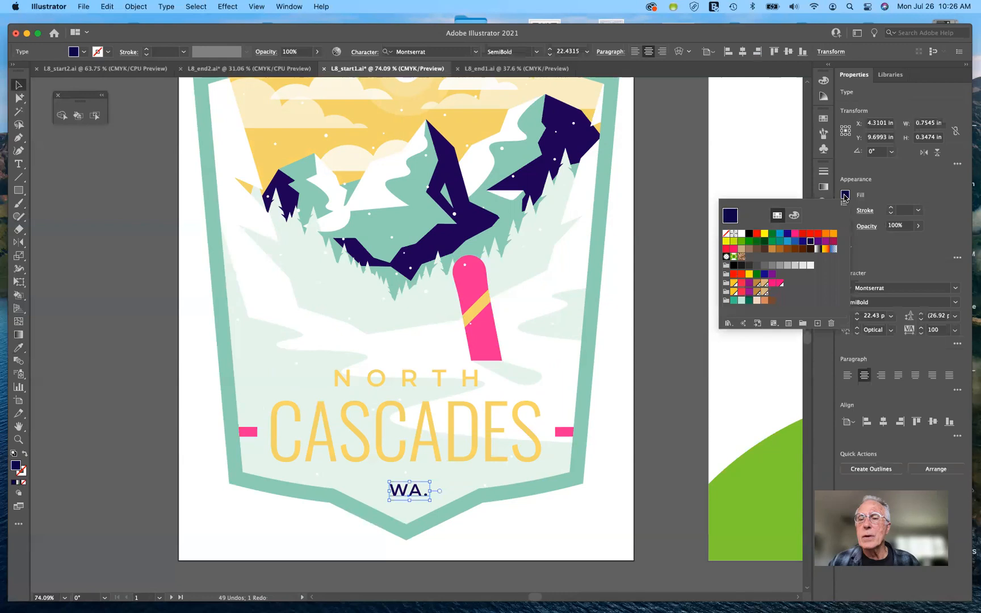
pyautogui.click(734, 283)
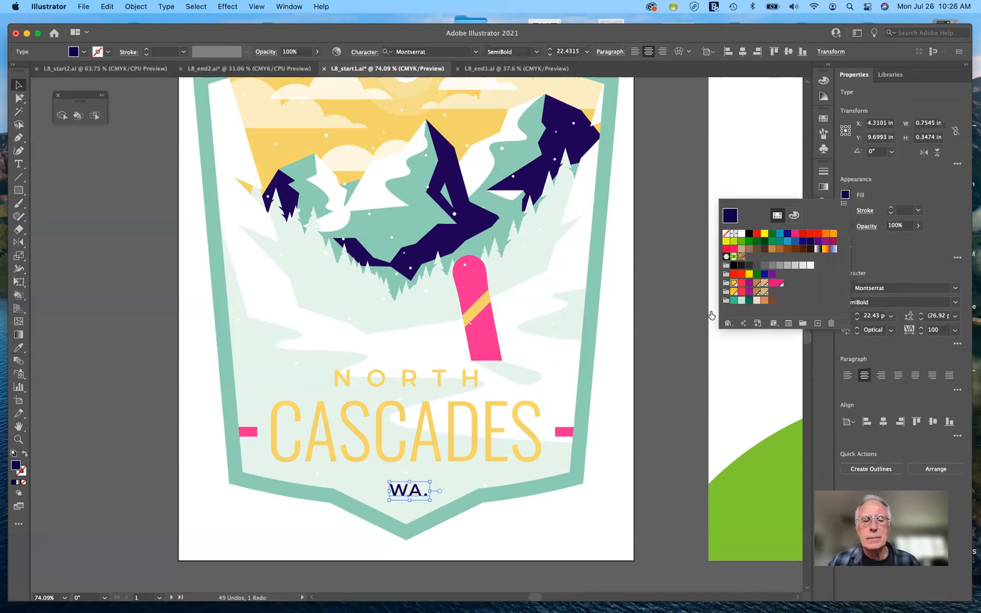
pyautogui.click(619, 517)
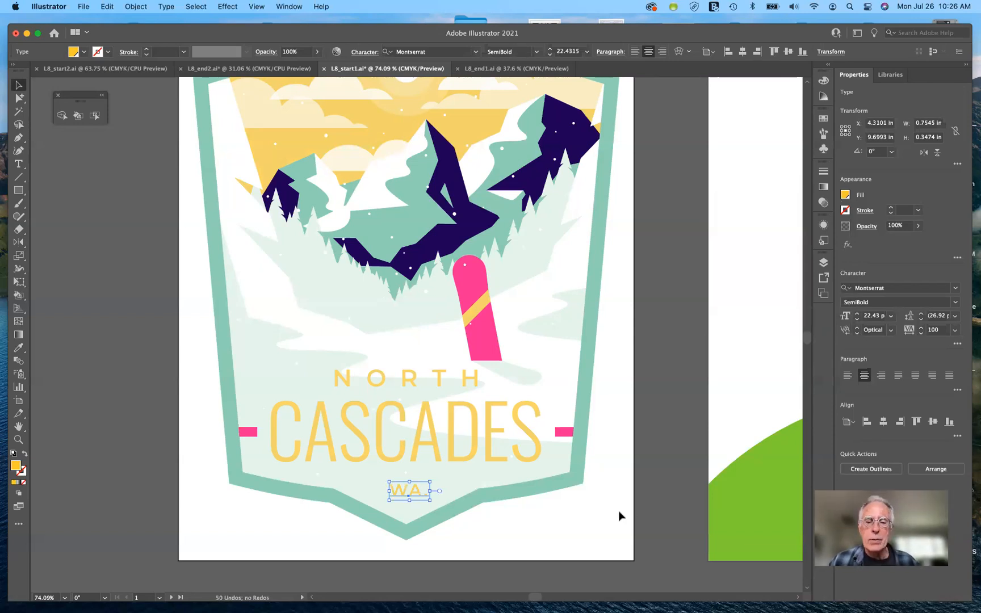
pyautogui.click(609, 512)
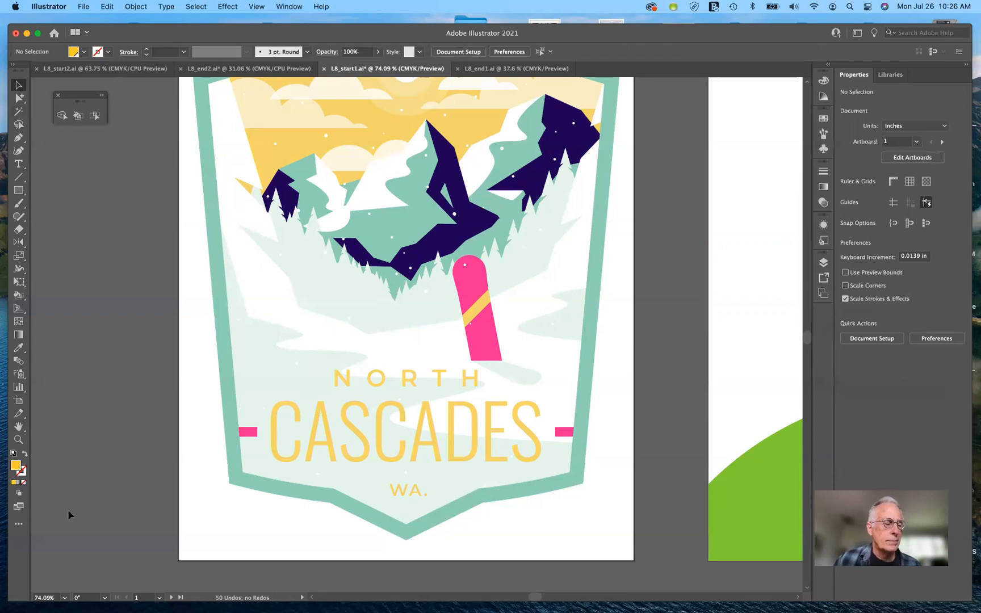
pyautogui.doubleClick(16, 466)
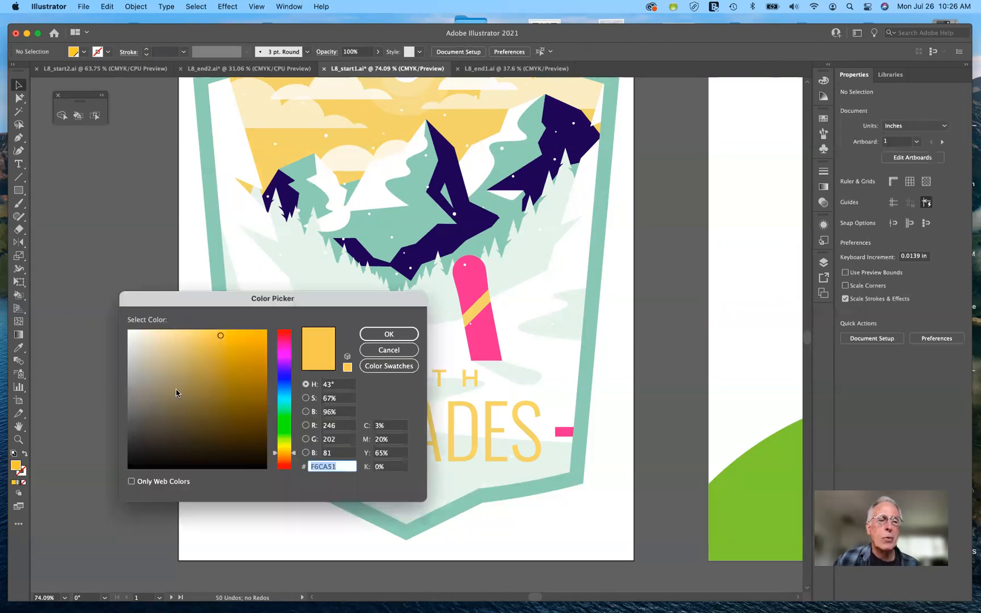
pyautogui.moveTo(313, 300); pyautogui.dragTo(369, 117)
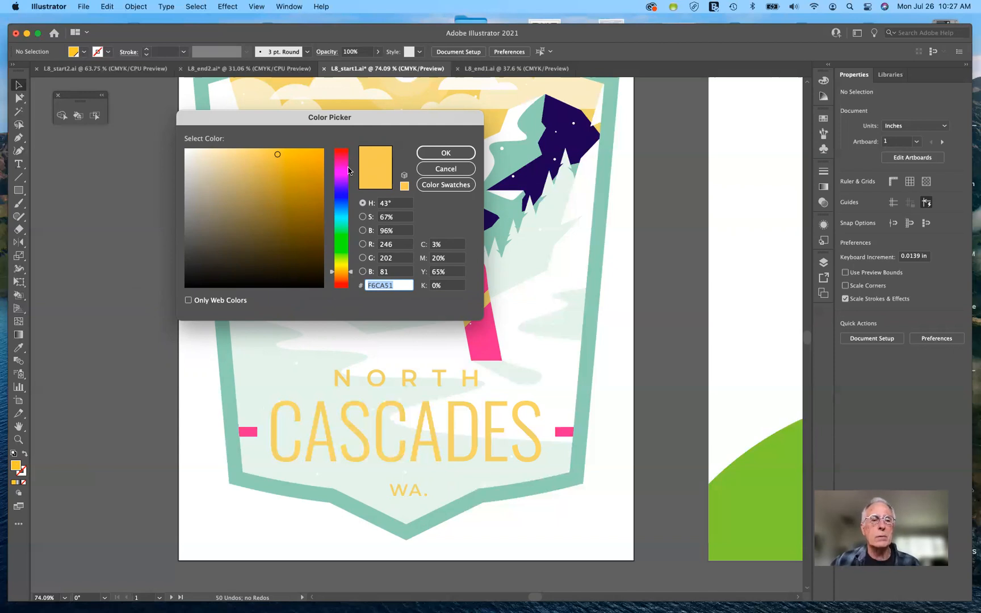
pyautogui.click(351, 274)
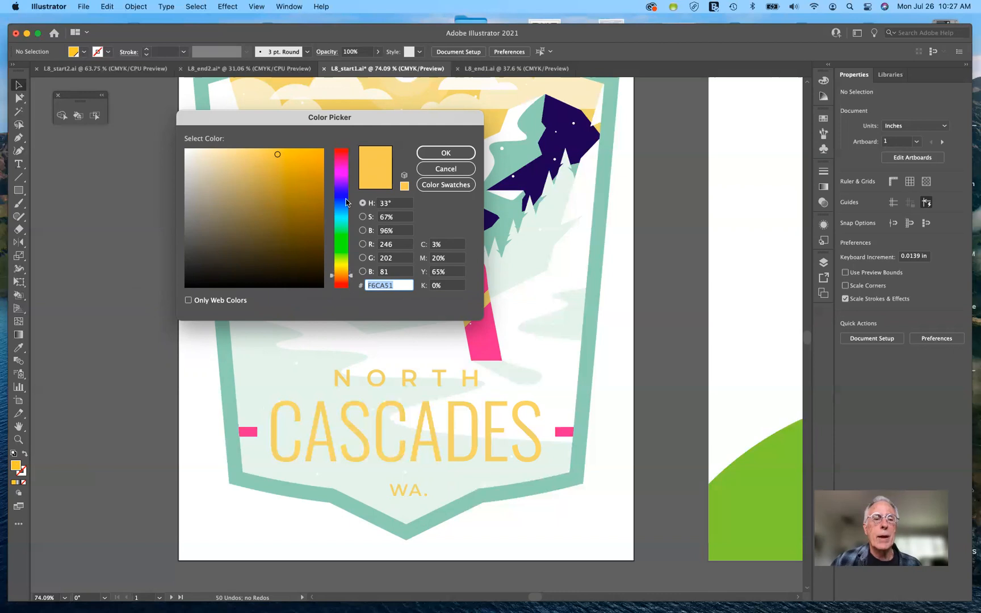
pyautogui.click(346, 202)
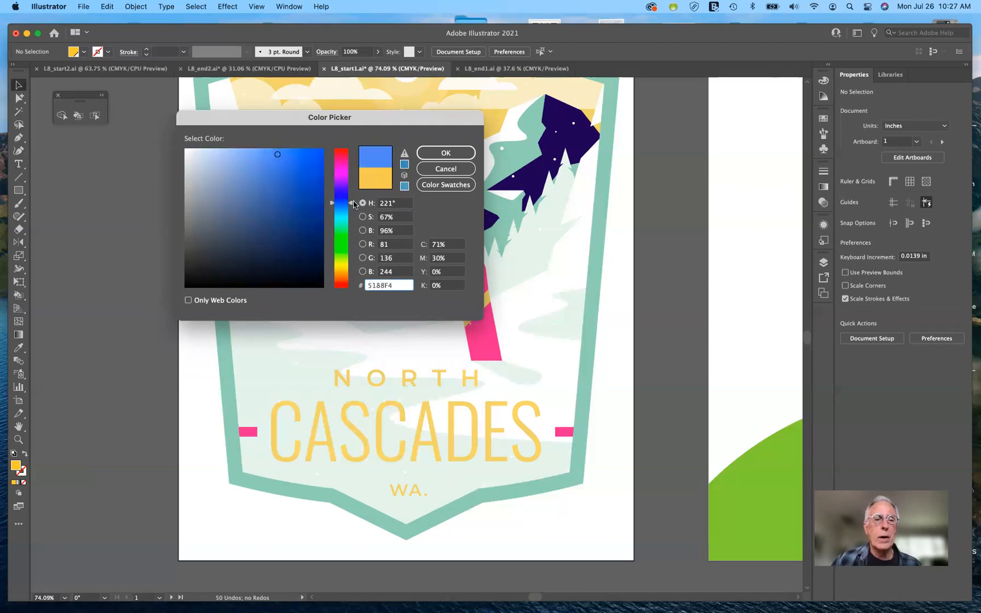
pyautogui.click(350, 196)
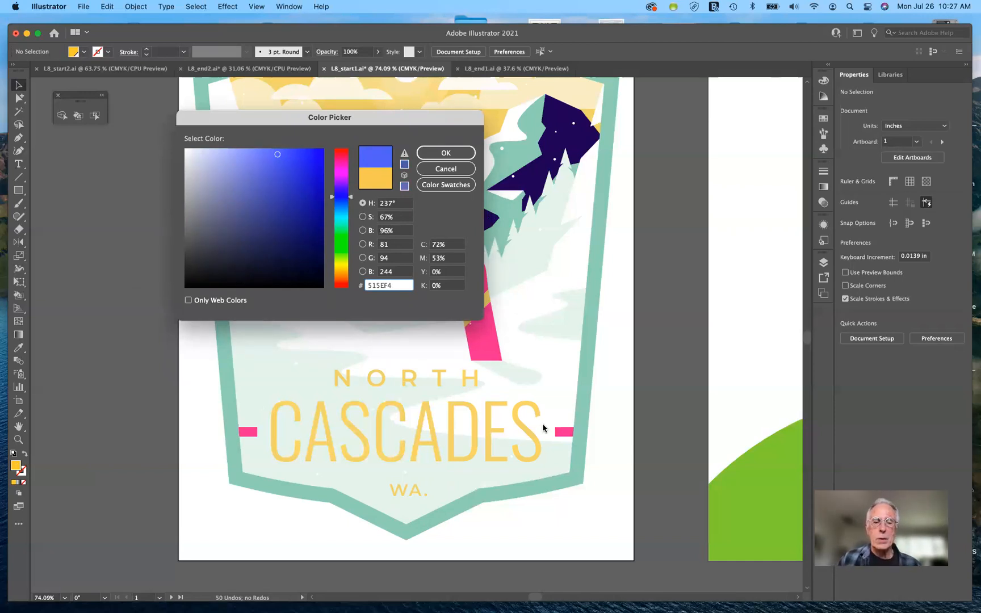
pyautogui.click(445, 169)
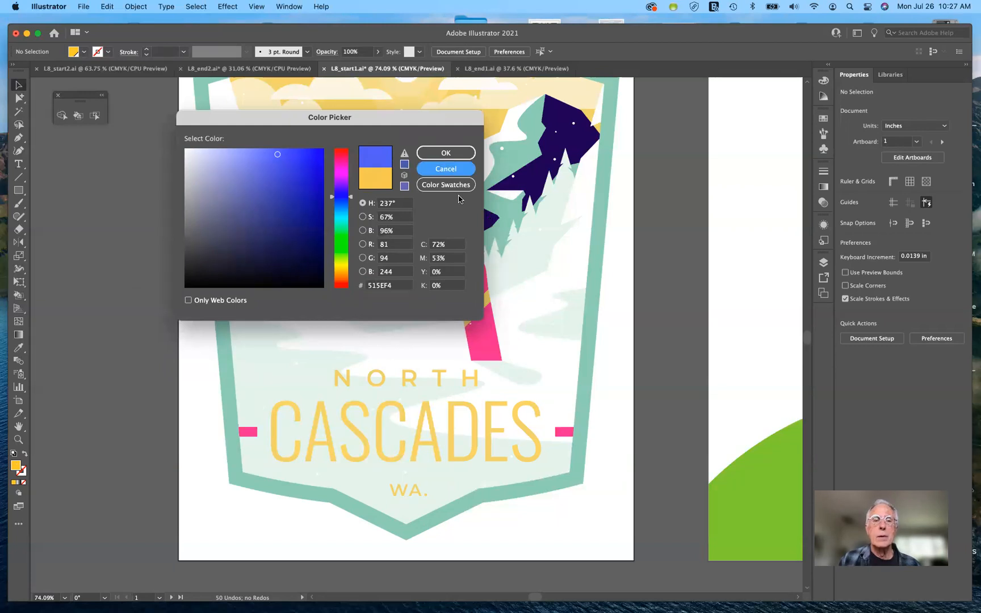
# Select the green jacket on the second artboard and open its fill color in the Color Picker
pyautogui.hscroll(10, 603, 427)
pyautogui.scroll(-2, 603, 427)
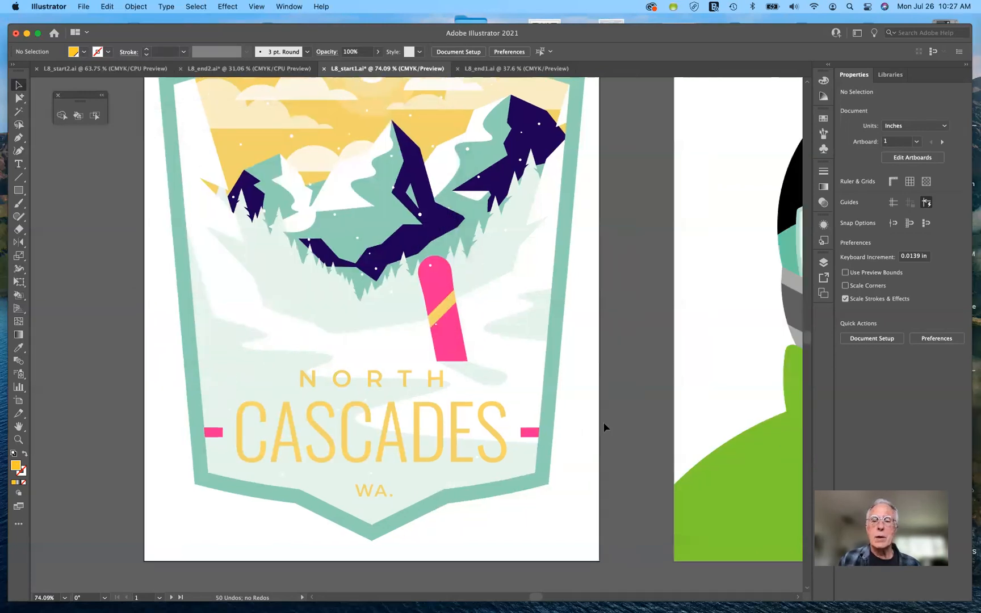
pyautogui.hscroll(10, 604, 425)
pyautogui.scroll(-1, 604, 426)
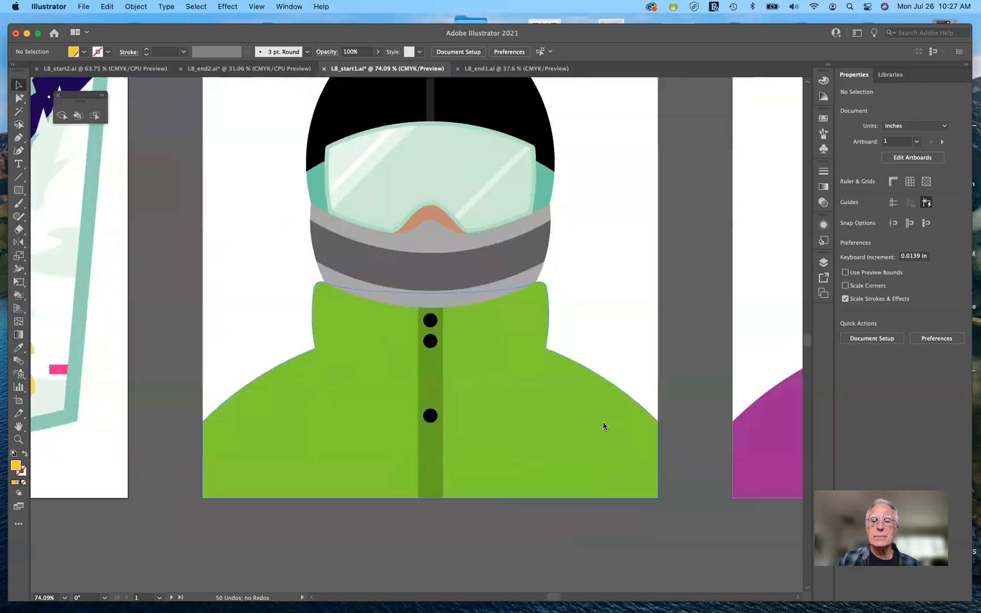
pyautogui.hscroll(6, 603, 426)
pyautogui.scroll(1, 604, 426)
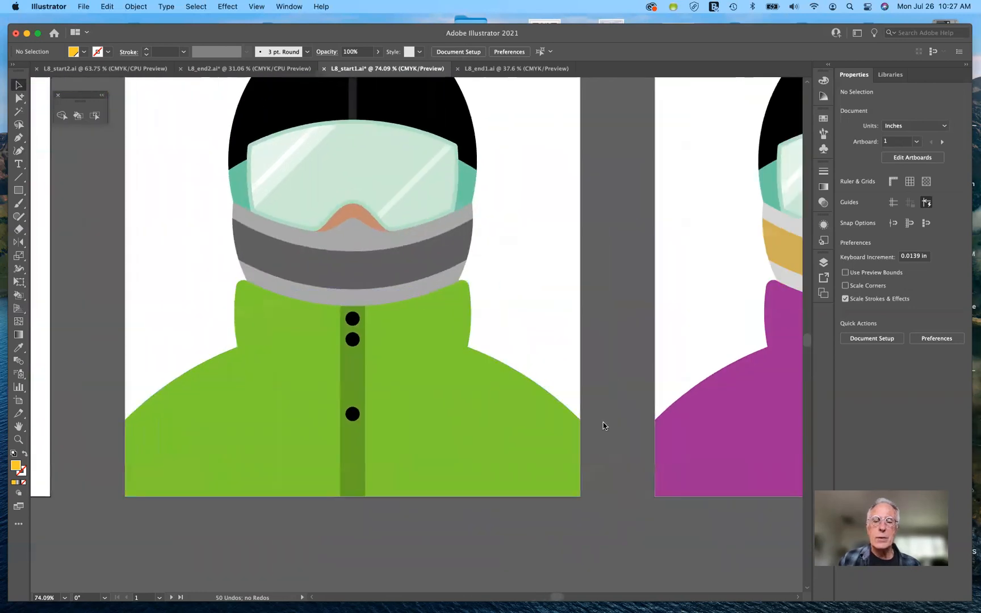
pyautogui.hscroll(4, 603, 426)
pyautogui.scroll(1, 603, 426)
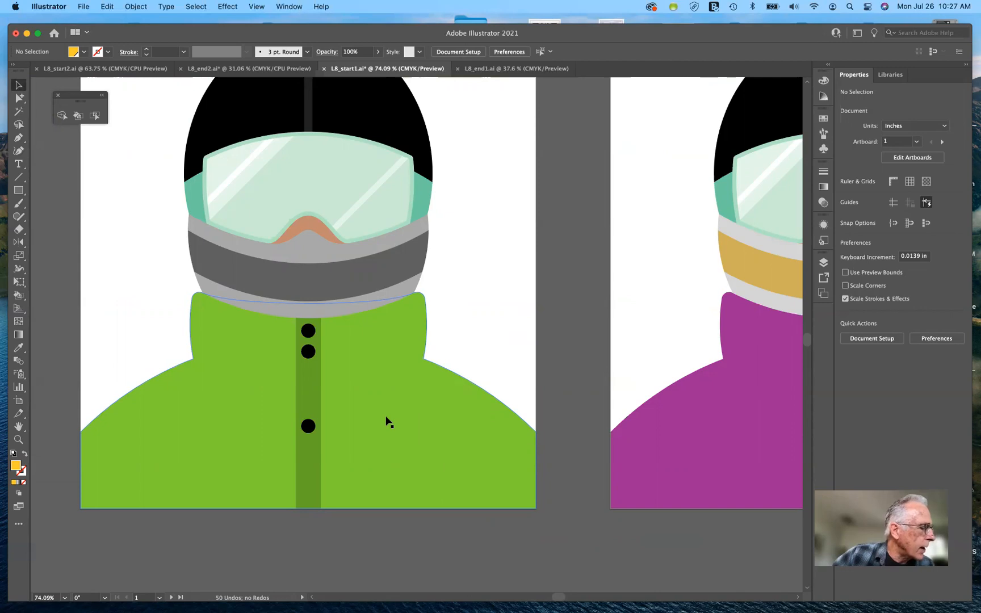
pyautogui.click(225, 420)
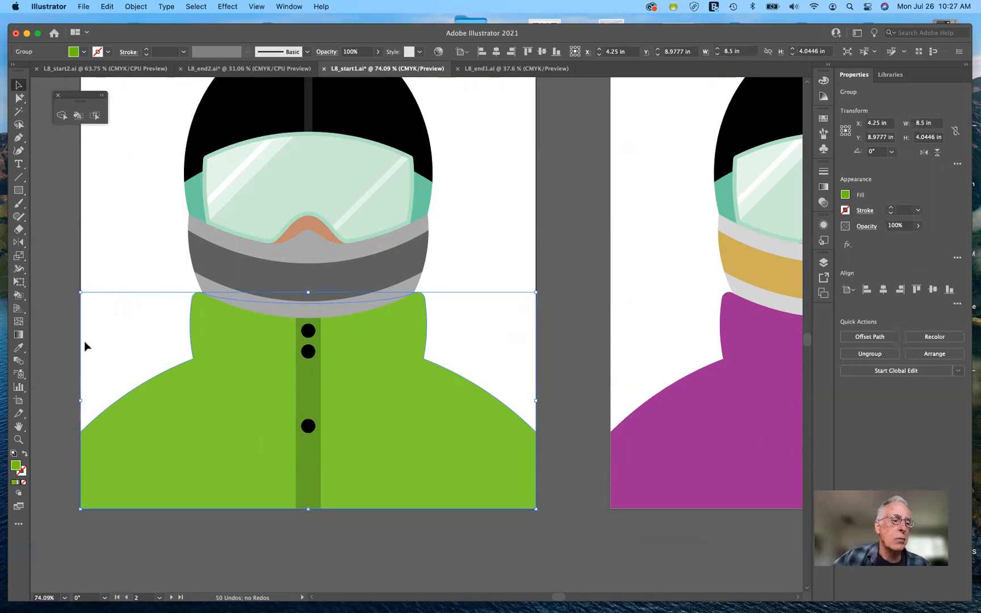
pyautogui.doubleClick(16, 466)
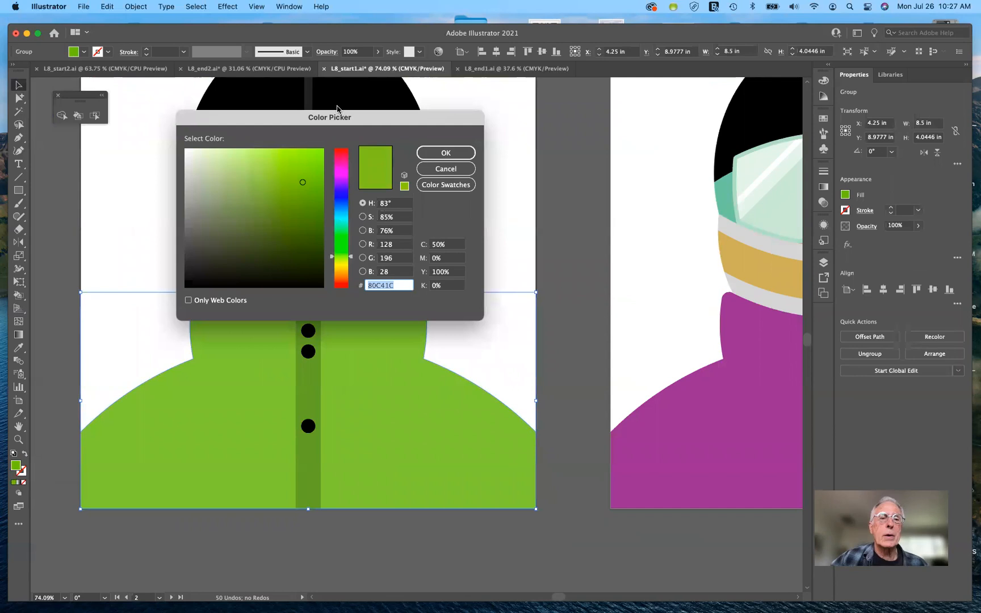
# Try several purple shades for the jacket in the Color Picker, switching Only Web Colors on and off again
pyautogui.moveTo(373, 122); pyautogui.dragTo(570, 107)
pyautogui.moveTo(555, 248); pyautogui.dragTo(551, 175)
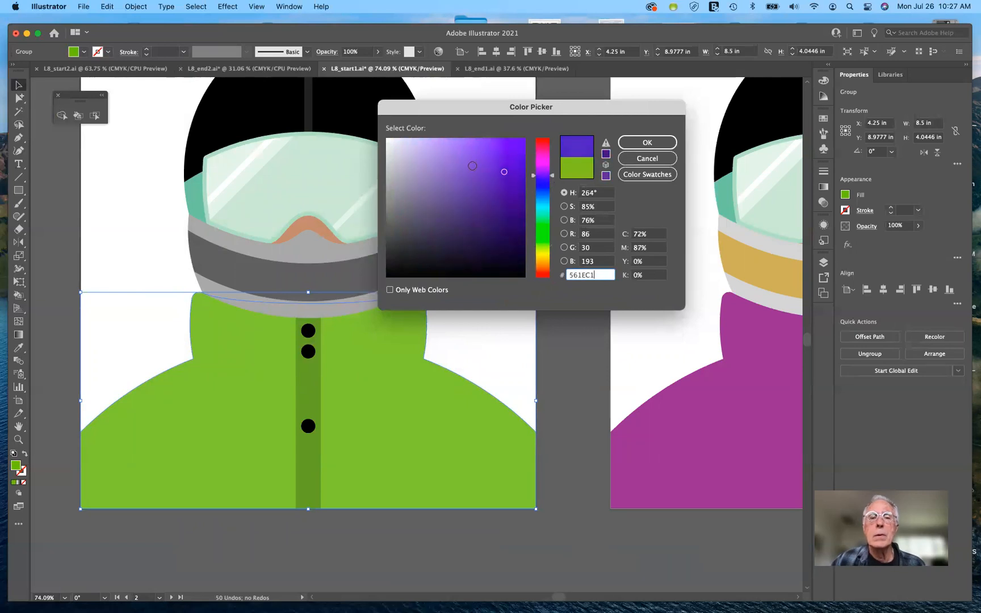
pyautogui.write('6A18EA')
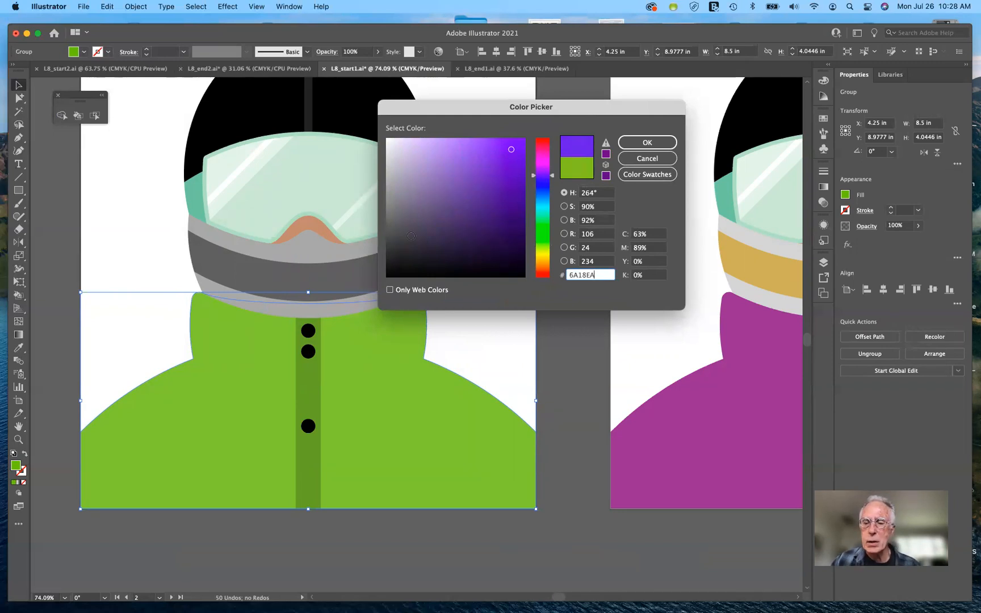
pyautogui.click(390, 290)
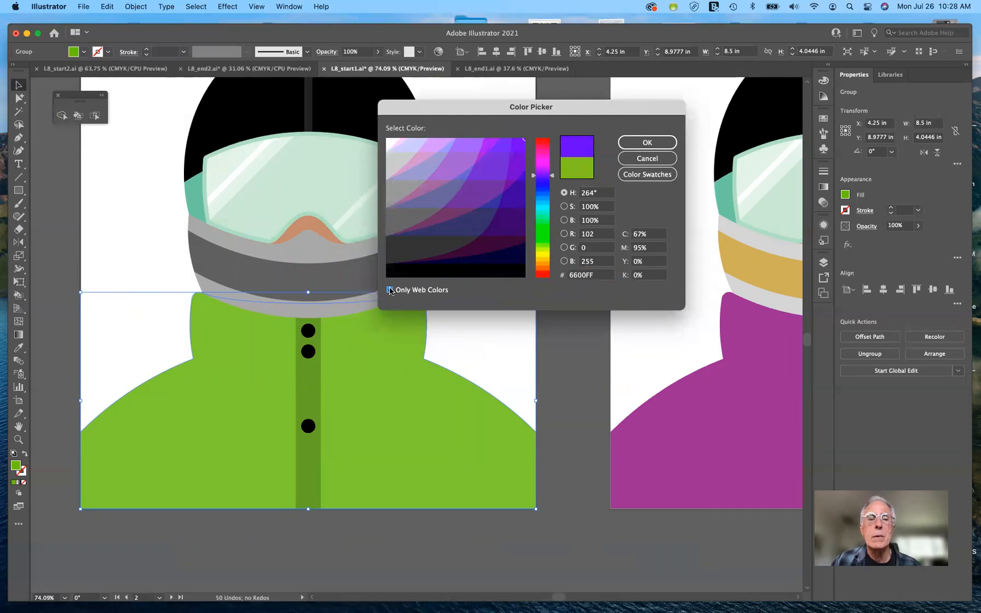
pyautogui.click(390, 290)
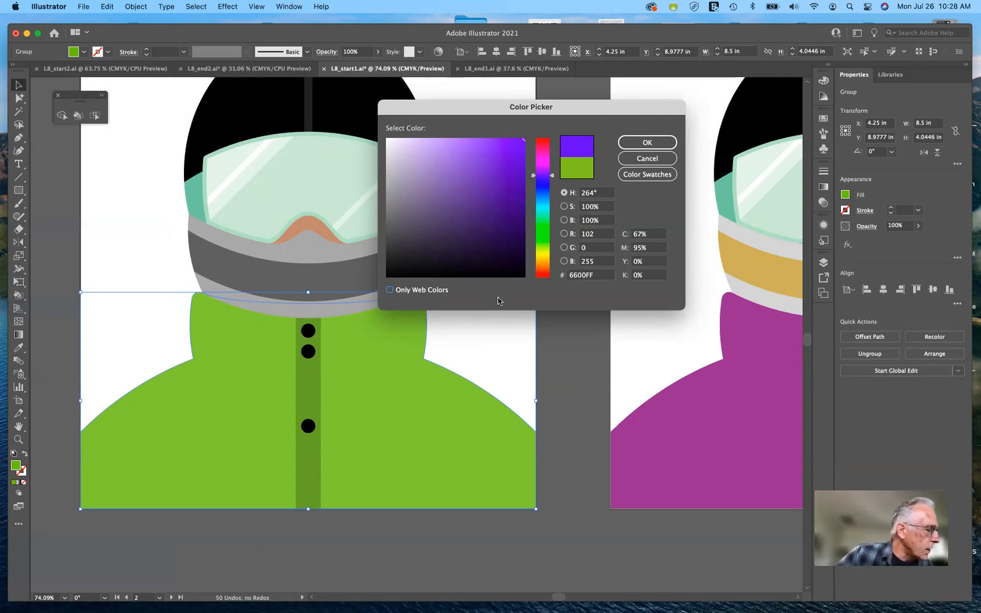
pyautogui.moveTo(487, 175)
pyautogui.mouseDown()
pyautogui.moveTo(494, 196)
pyautogui.moveTo(493, 185)
pyautogui.mouseUp()
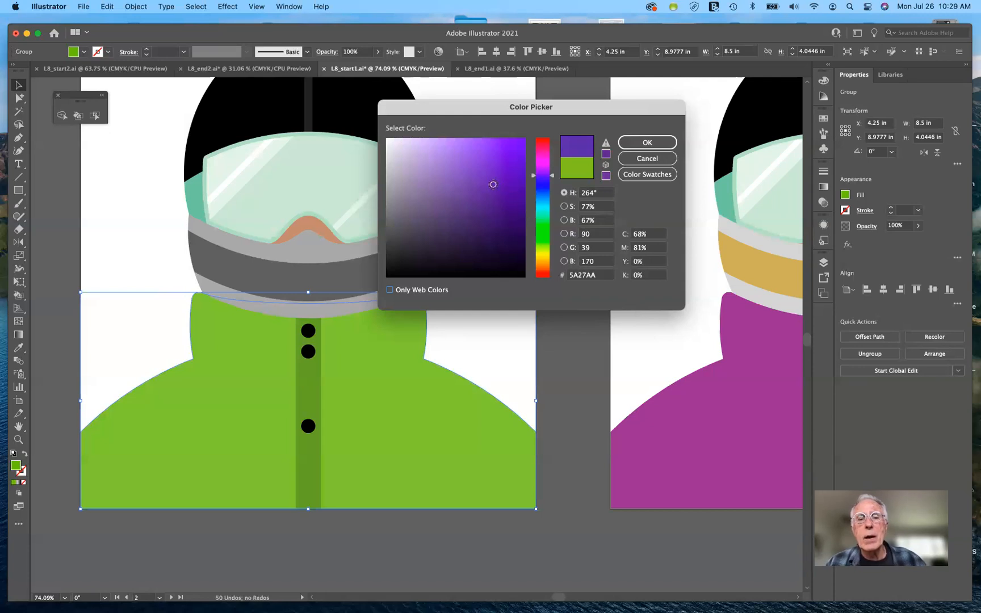
# Set the jacket's fill to cyan 50%, magenta 90% and yellow 5%, and apply the color
pyautogui.click(649, 235)
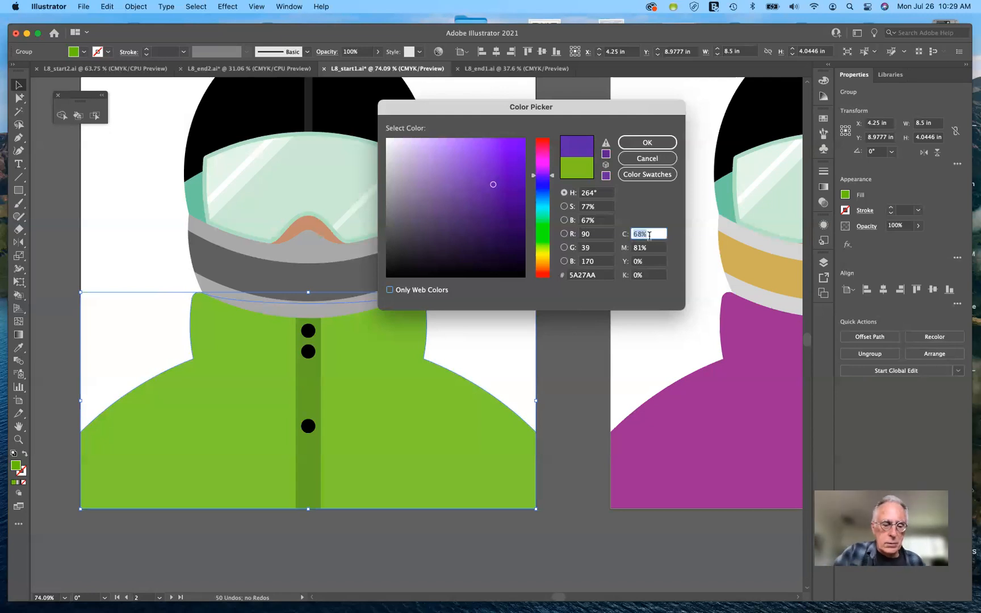
pyautogui.write('50')
pyautogui.press('Tab')
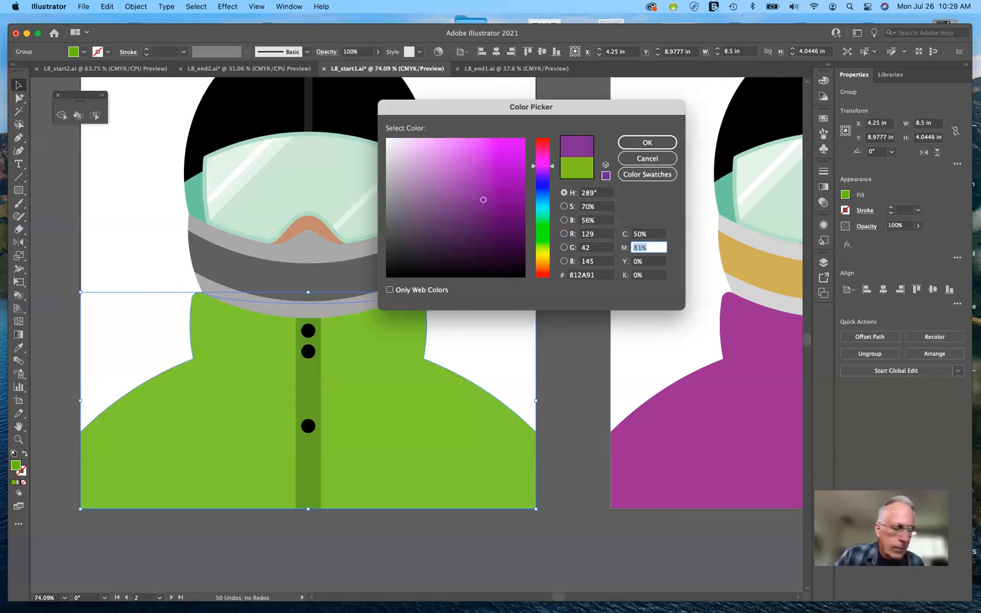
pyautogui.write('90')
pyautogui.press('Tab')
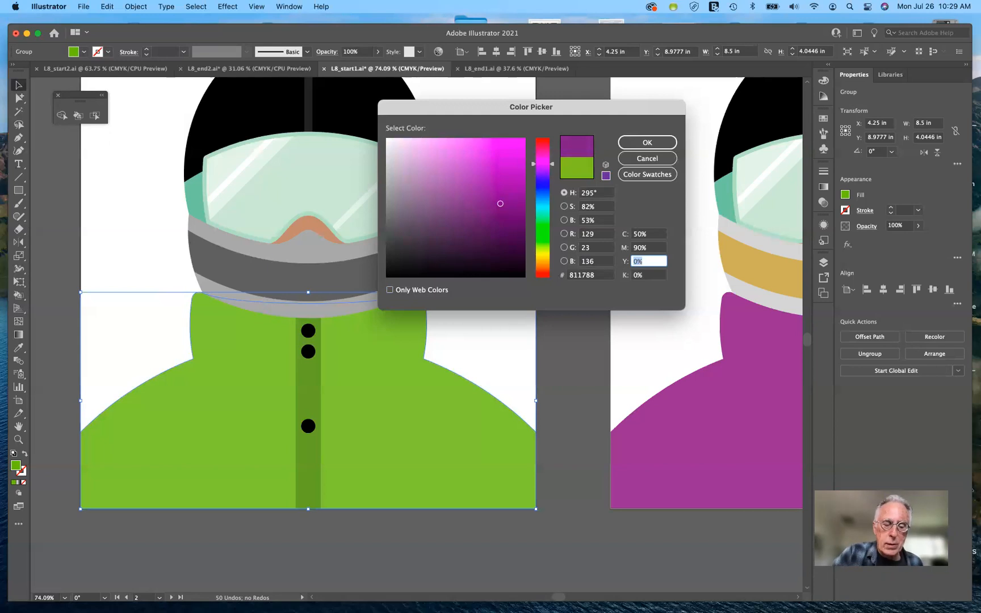
pyautogui.write('5')
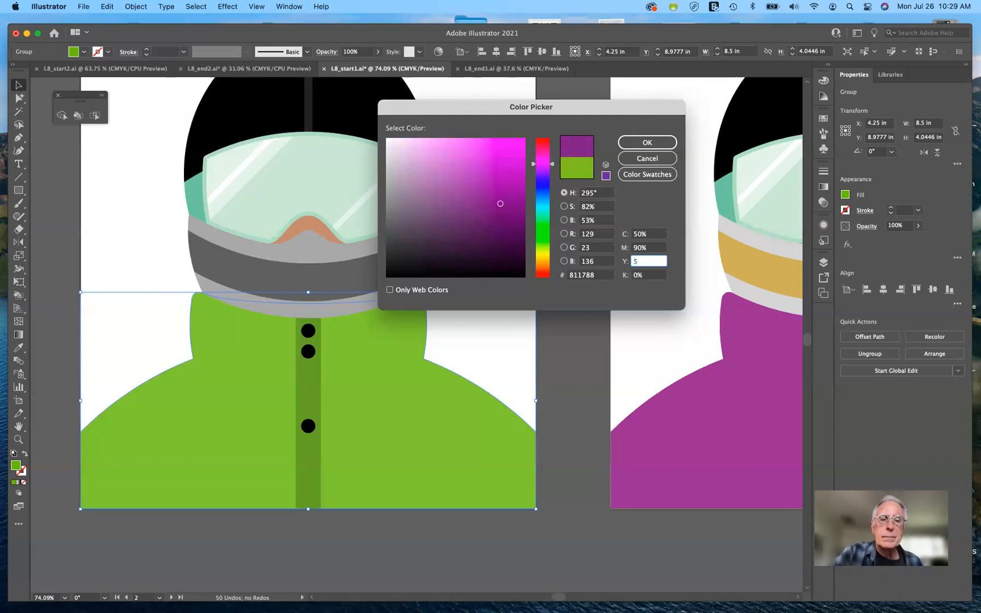
pyautogui.press('Tab')
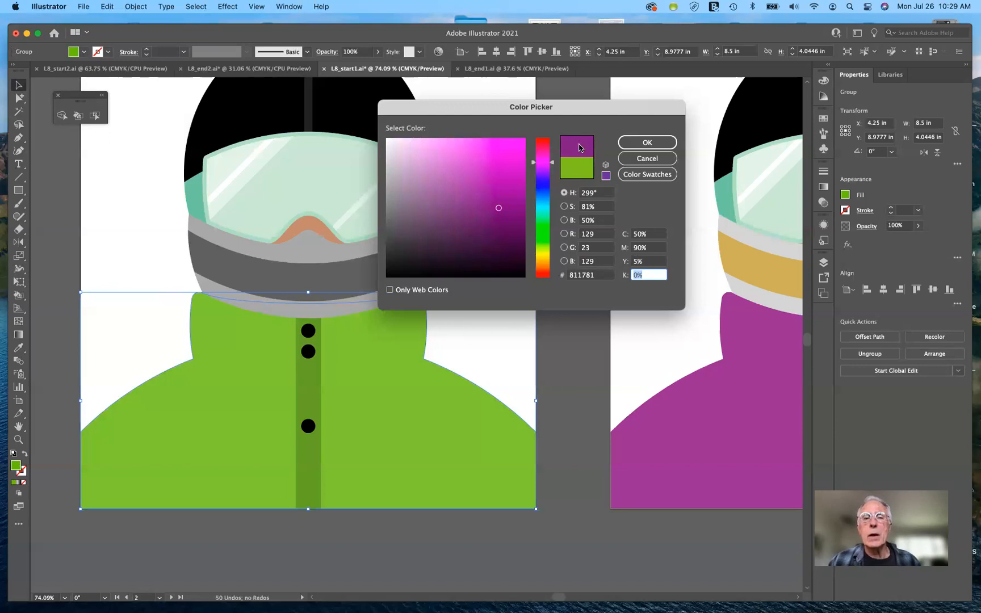
pyautogui.click(660, 143)
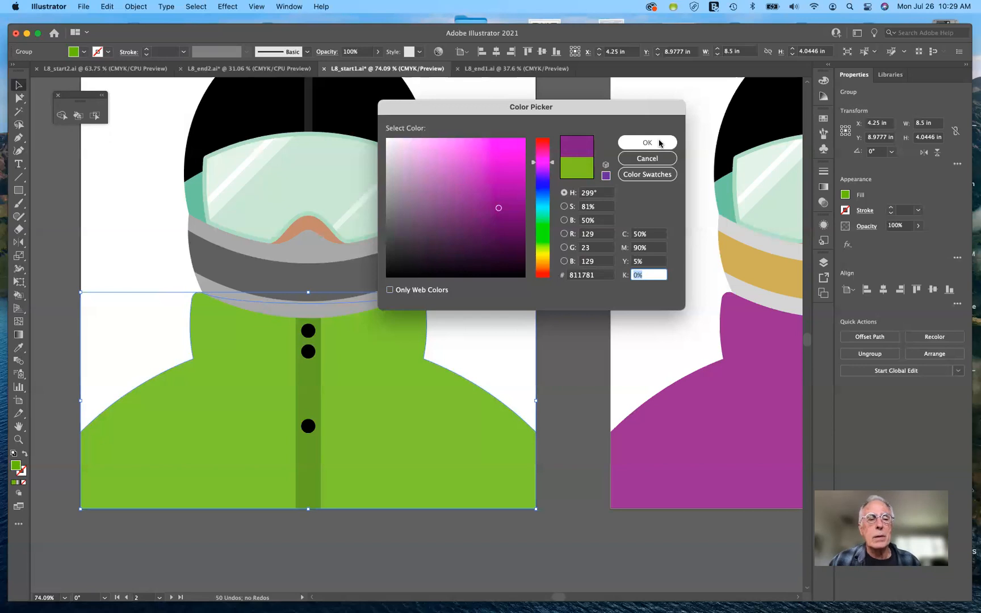
pyautogui.click(660, 143)
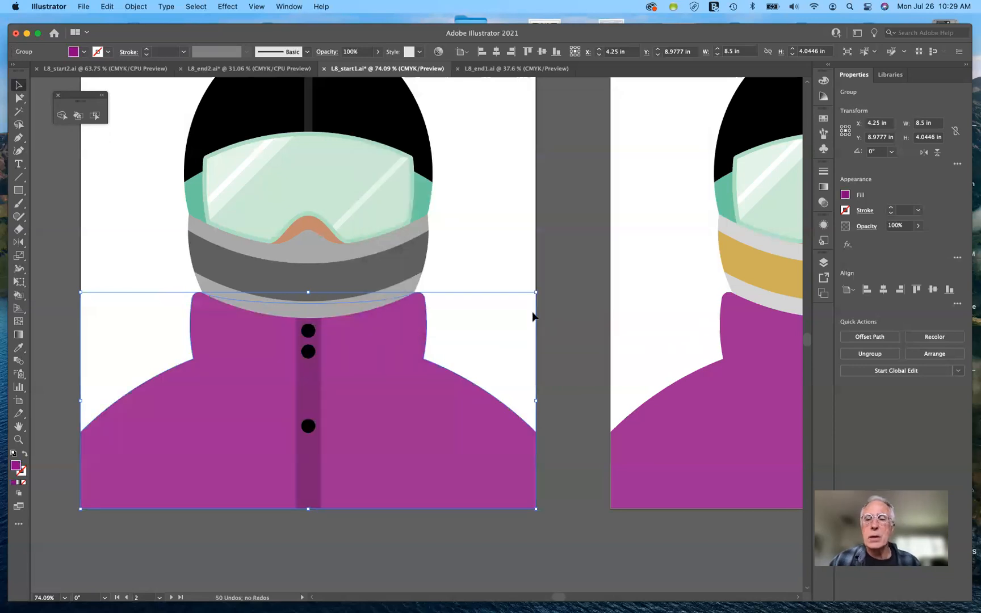
# Review the swatches for the jacket's fill without changing it, and deselect the jacket
pyautogui.click(846, 196)
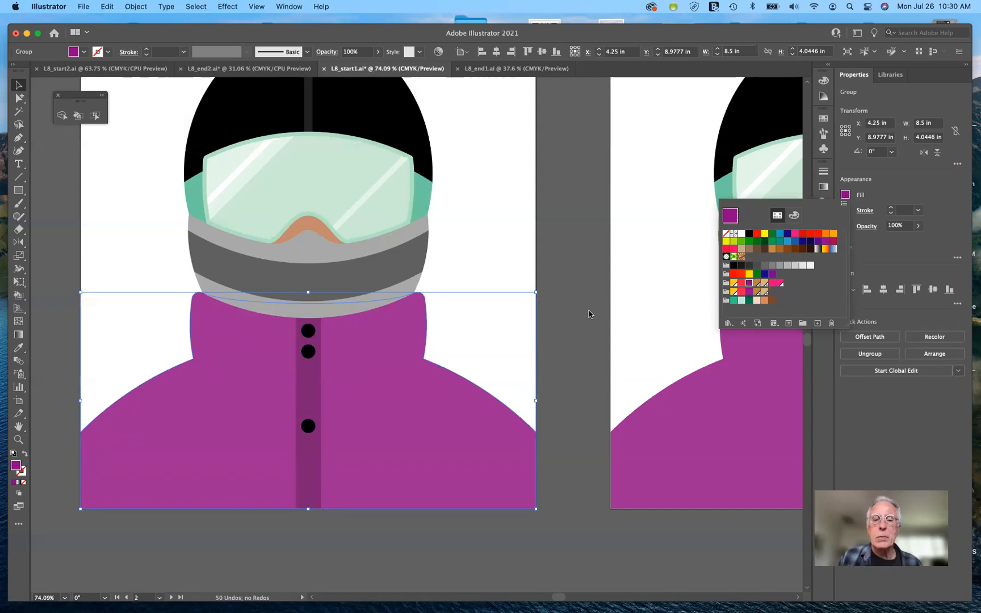
pyautogui.press('Escape')
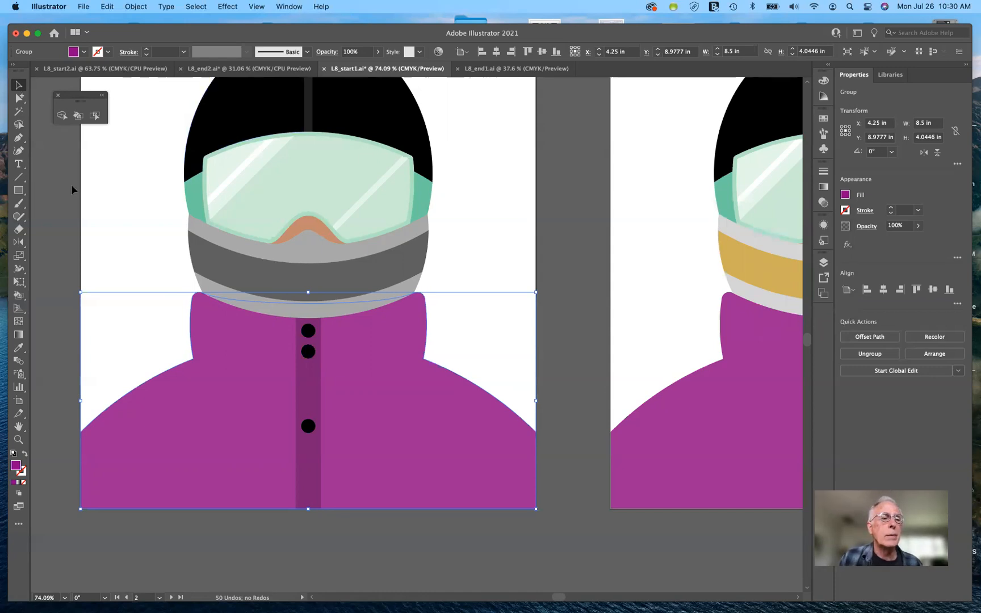
pyautogui.click(143, 298)
pyautogui.scroll(3, 143, 299)
pyautogui.hscroll(2, 143, 299)
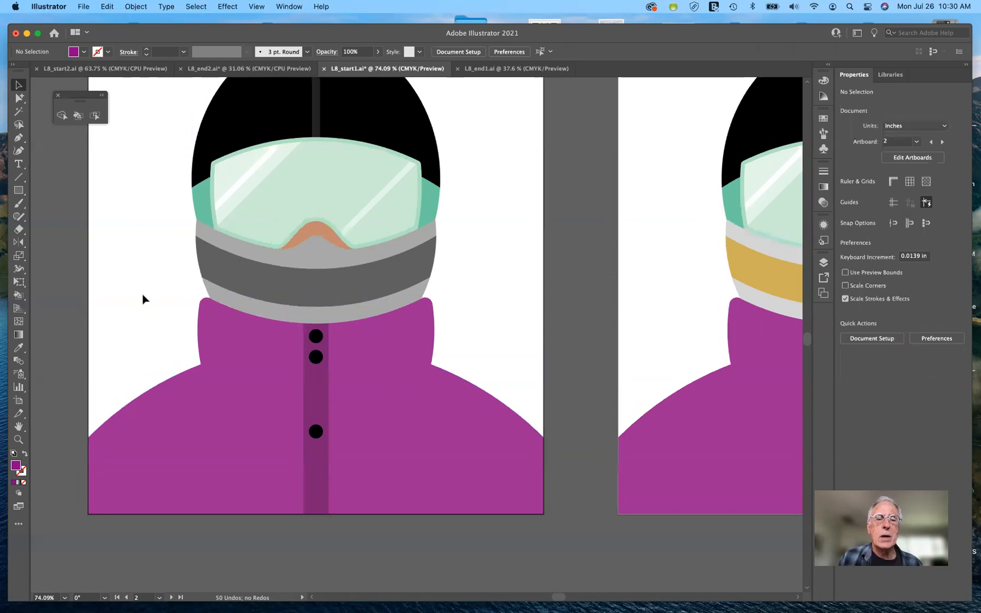
pyautogui.hscroll(3, 142, 298)
pyautogui.scroll(-5, 142, 298)
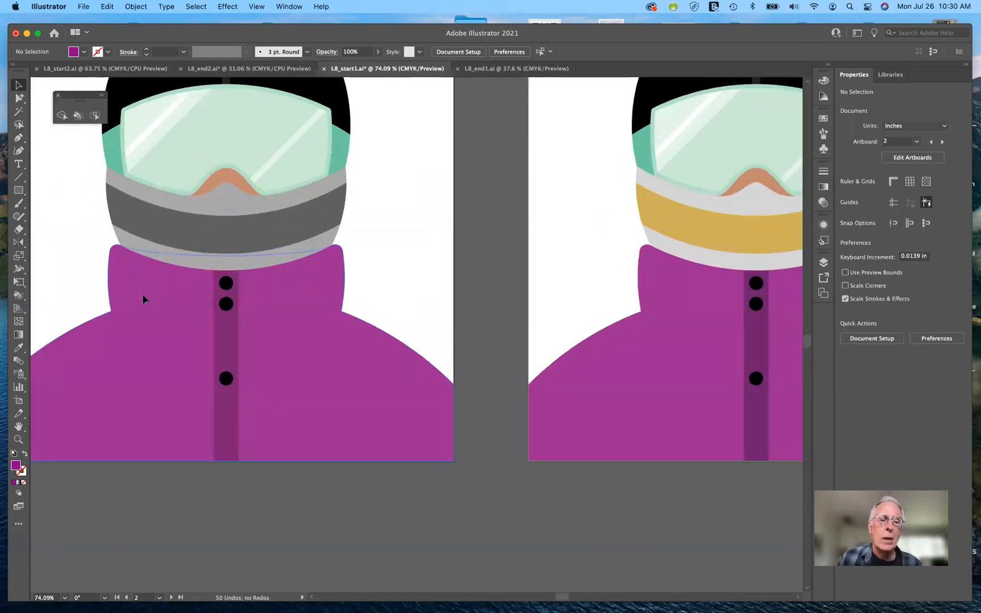
pyautogui.hscroll(-2, 143, 299)
pyautogui.scroll(5, 143, 298)
pyautogui.hscroll(-3, 142, 299)
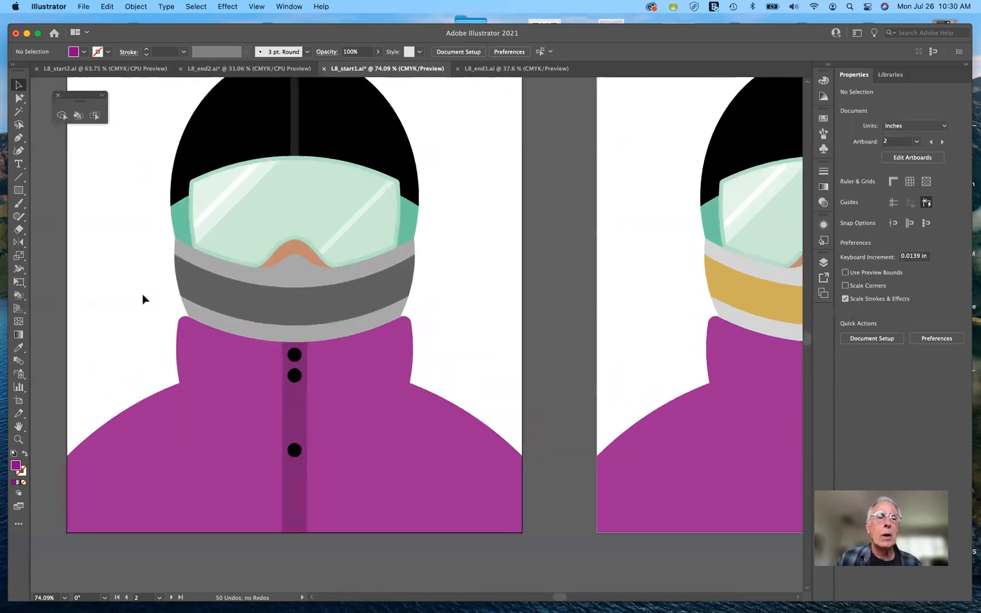
# Open the PANTONE+ Solid Coated color book as a swatch library and move it clear of the scarf artwork
pyautogui.scroll(1, 143, 298)
pyautogui.hscroll(1, 142, 298)
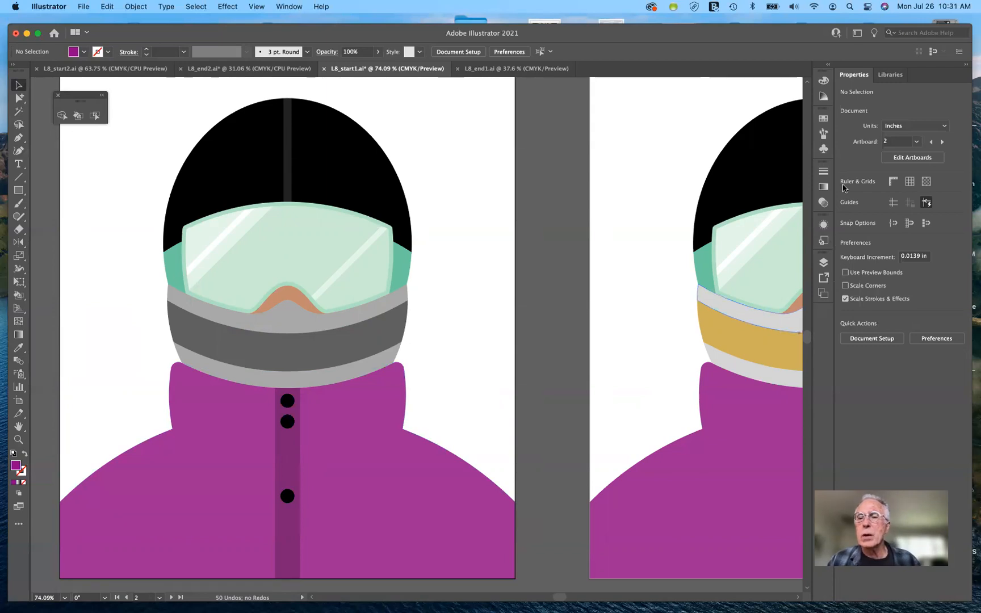
pyautogui.click(823, 119)
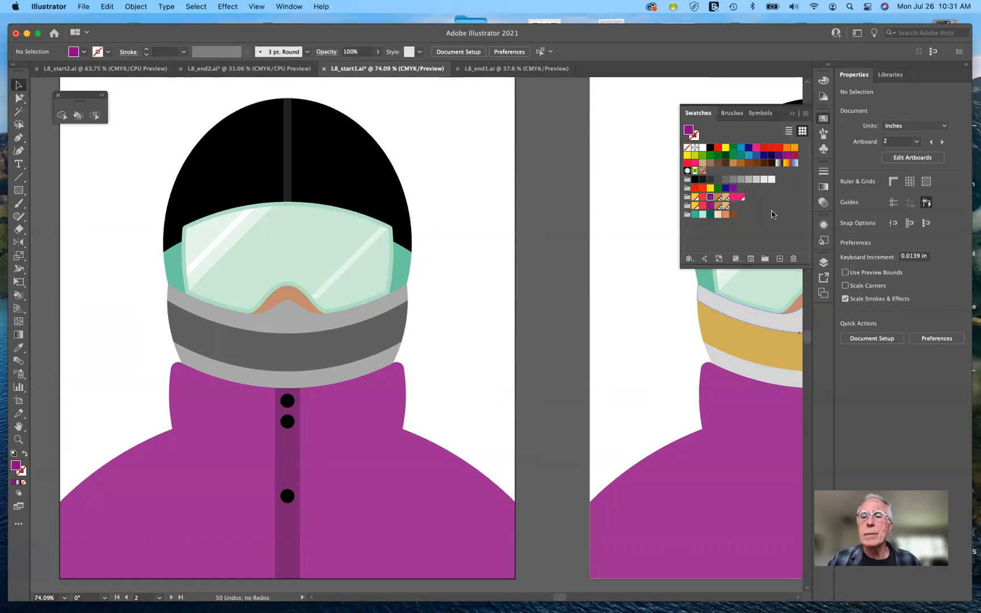
pyautogui.click(689, 260)
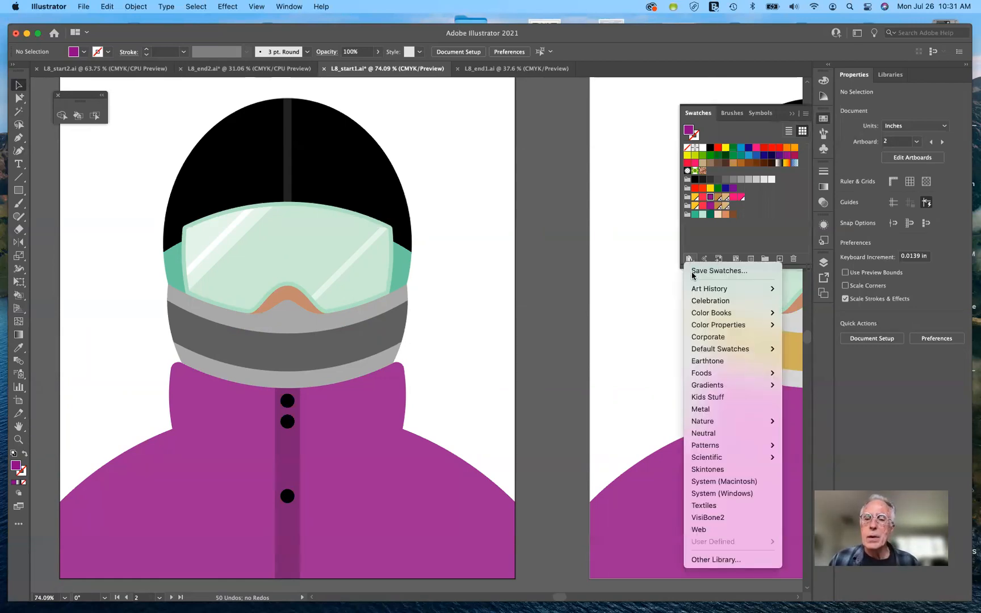
pyautogui.moveTo(692, 289)
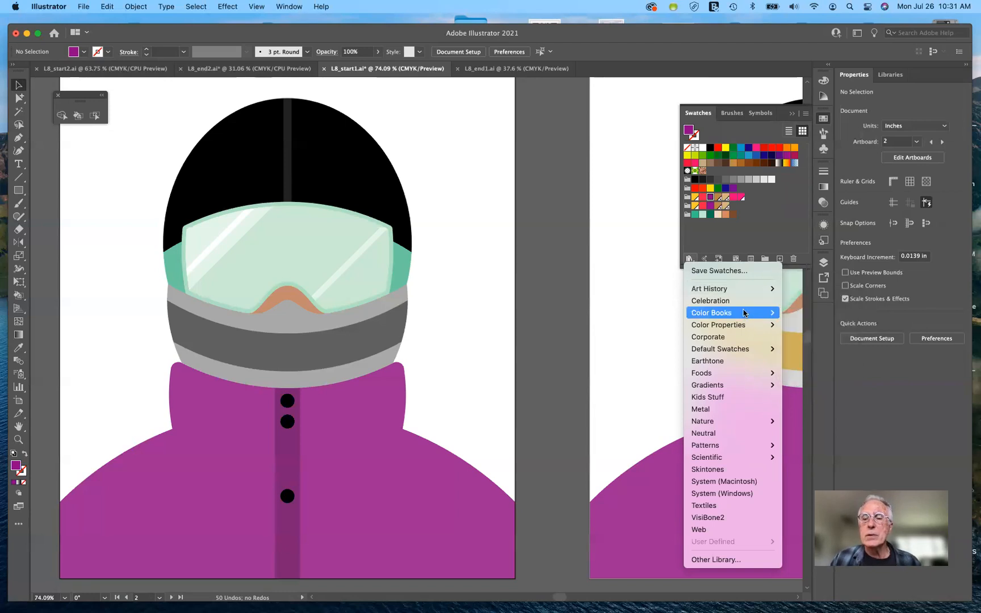
pyautogui.moveTo(744, 314)
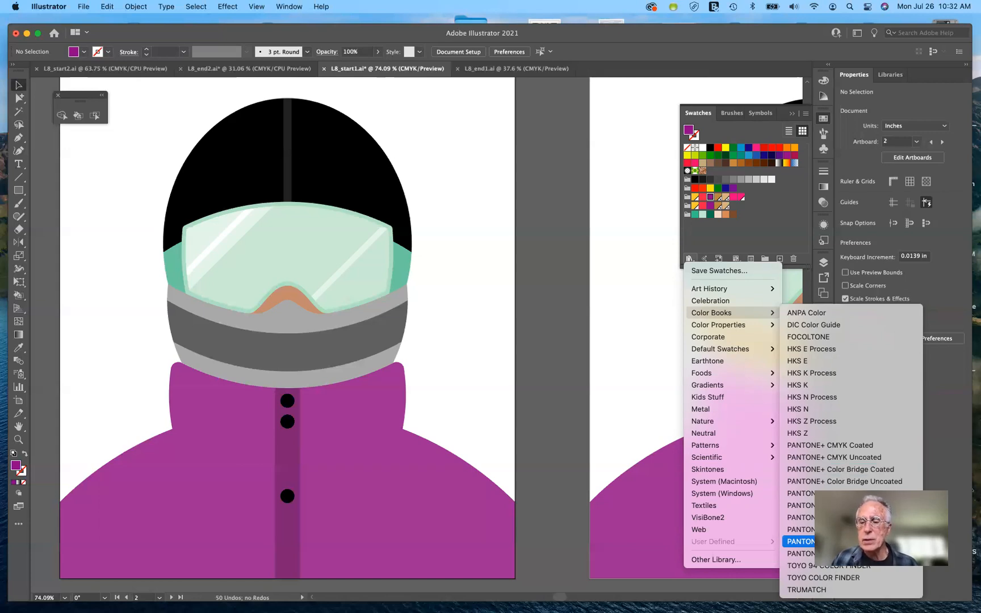
pyautogui.click(801, 541)
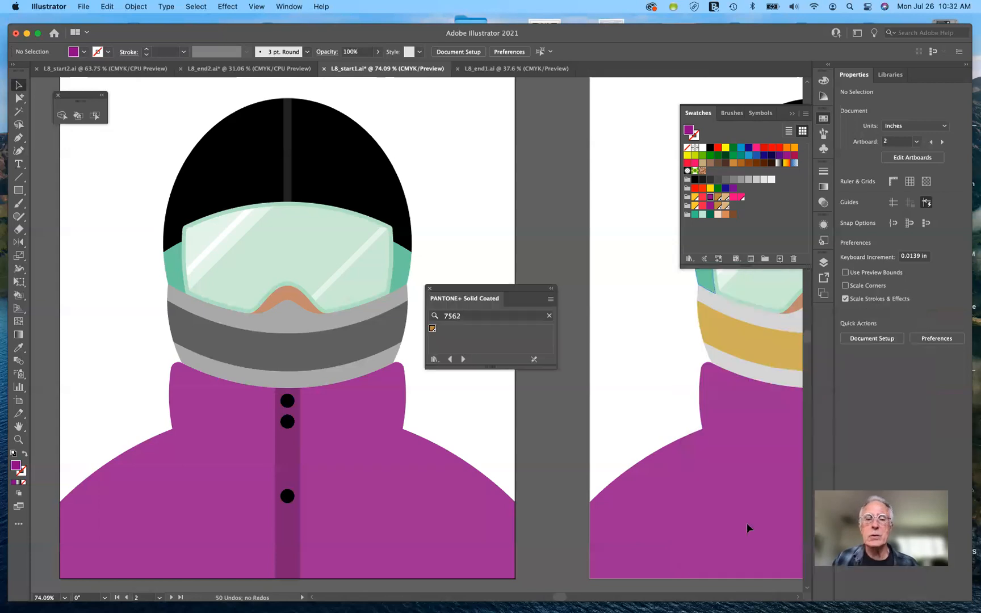
pyautogui.moveTo(515, 293); pyautogui.dragTo(525, 140)
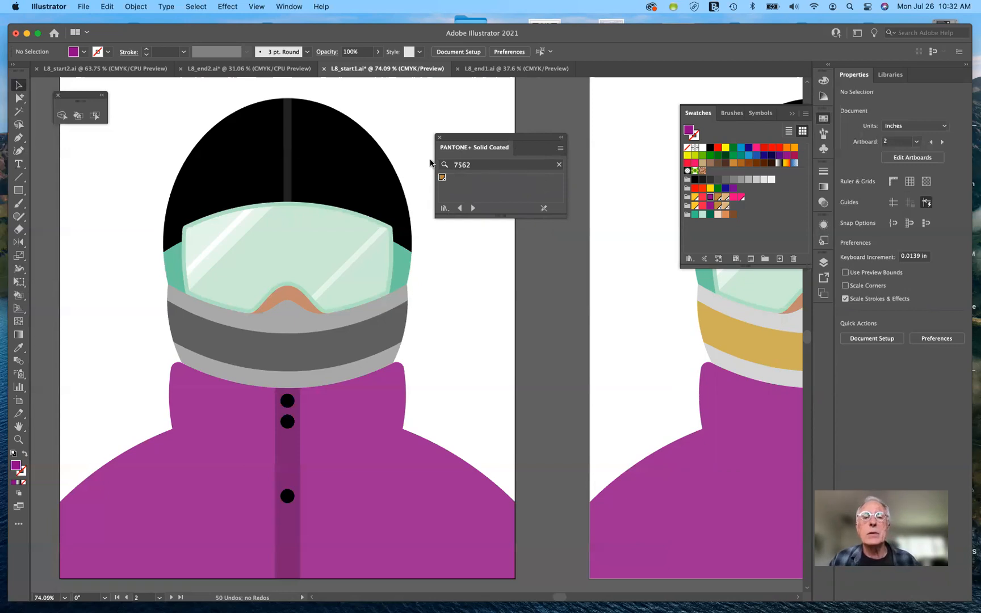
# Clear the previous search in the PANTONE+ Solid Coated library, enlarge the library, and search for 7562
pyautogui.click(487, 168)
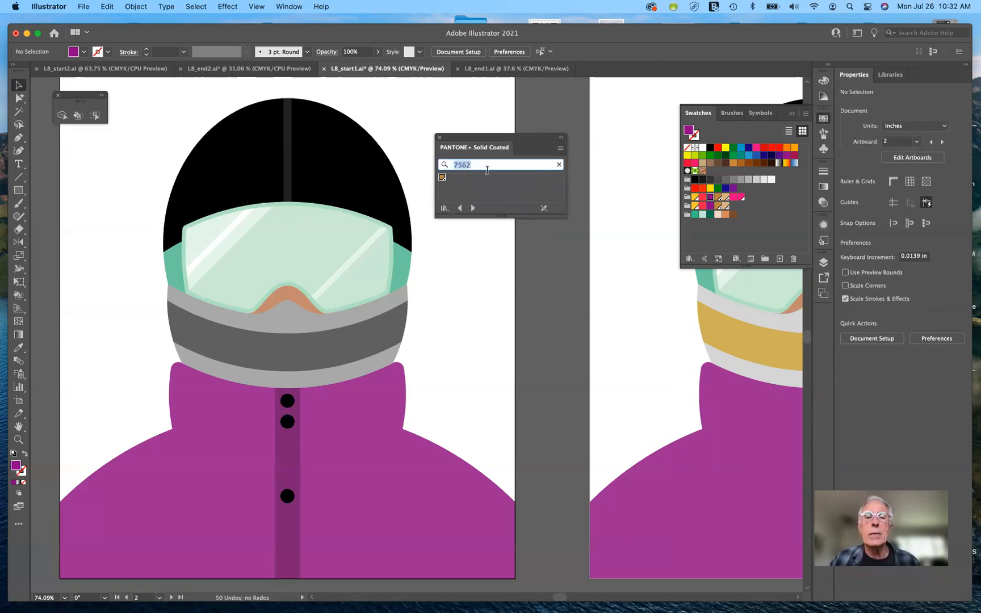
pyautogui.click(559, 165)
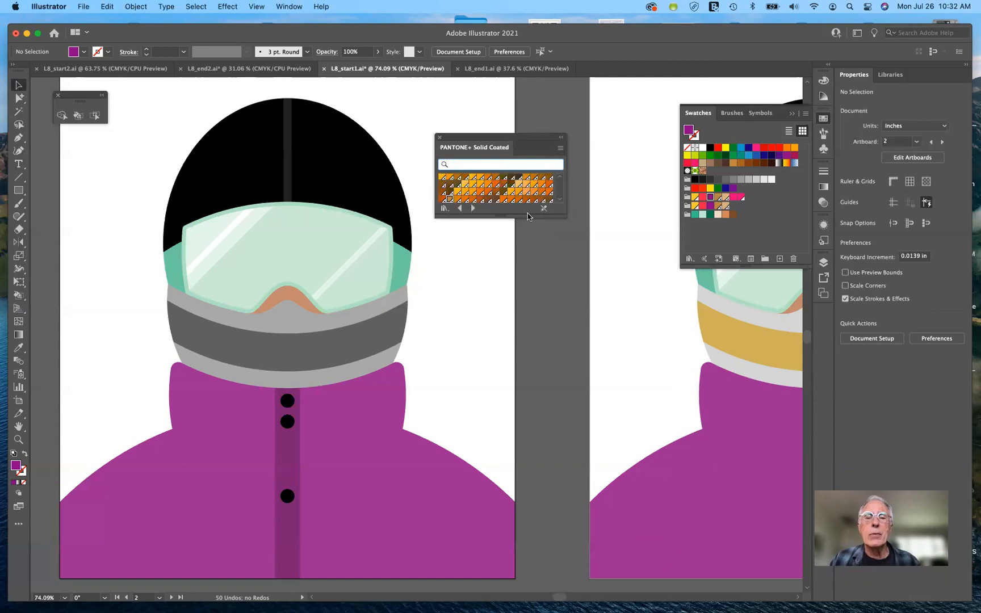
pyautogui.moveTo(566, 217); pyautogui.dragTo(569, 462)
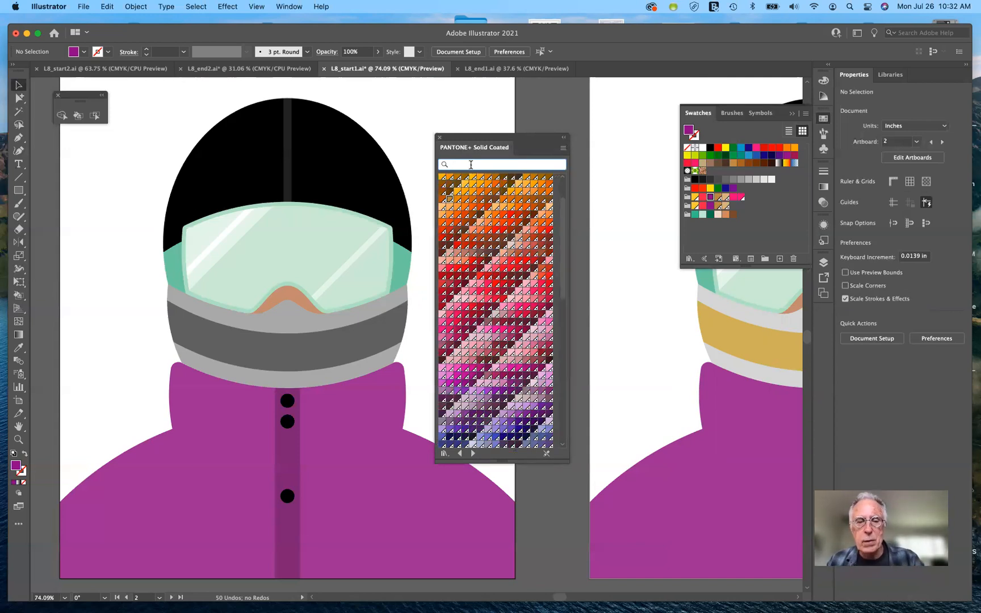
pyautogui.write('7')
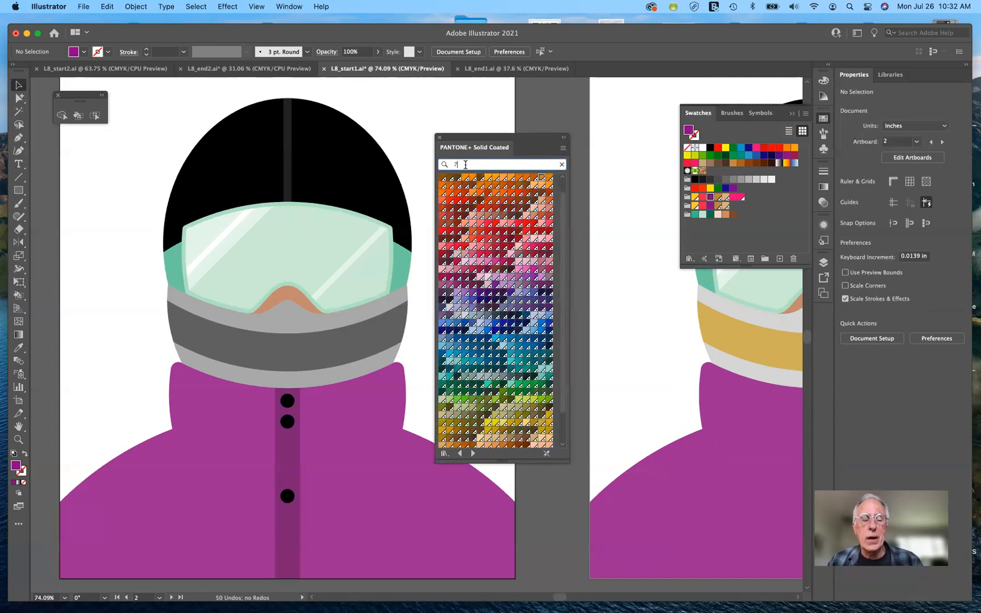
pyautogui.write('5')
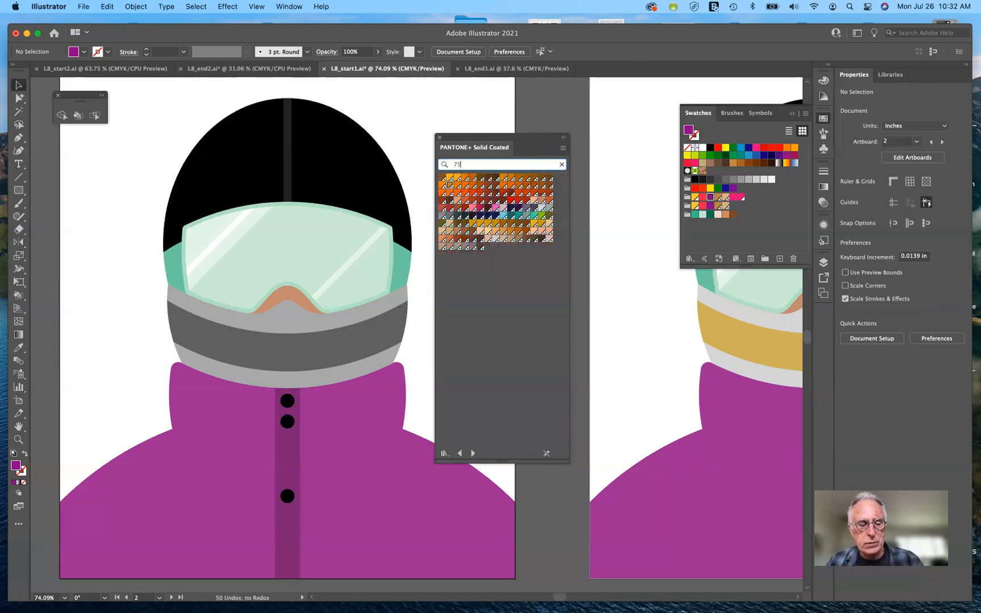
pyautogui.write('62')
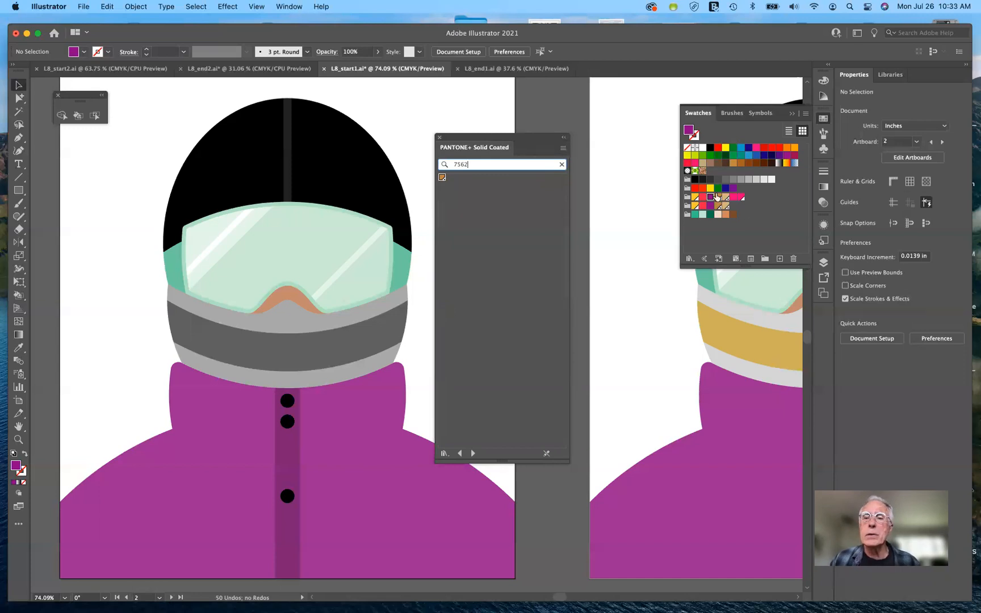
# Pick PANTONE 7562 C, close the library, and fill the dark gray scarf band on the second artboard with that swatch
pyautogui.click(442, 179)
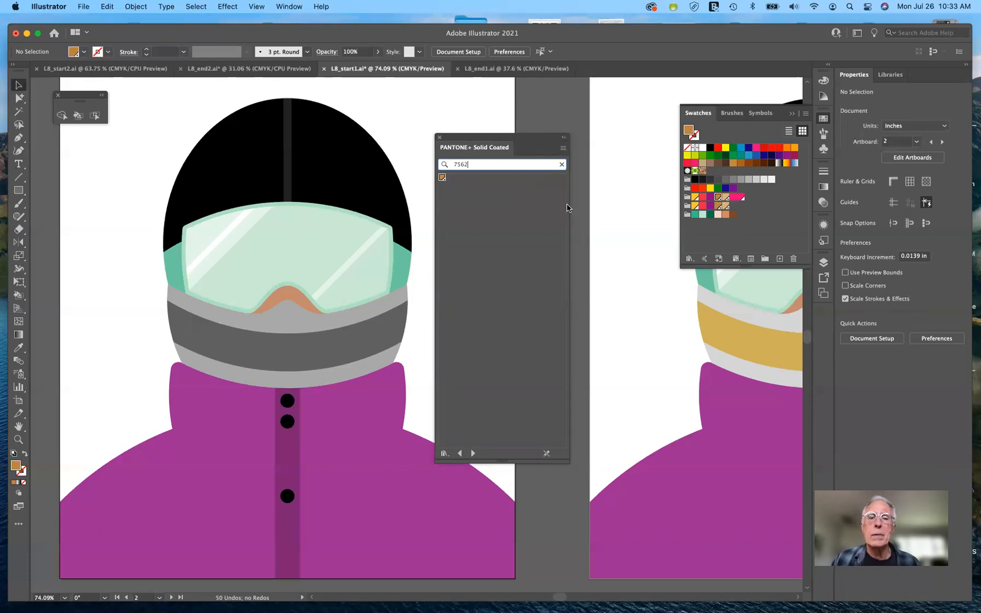
pyautogui.click(440, 138)
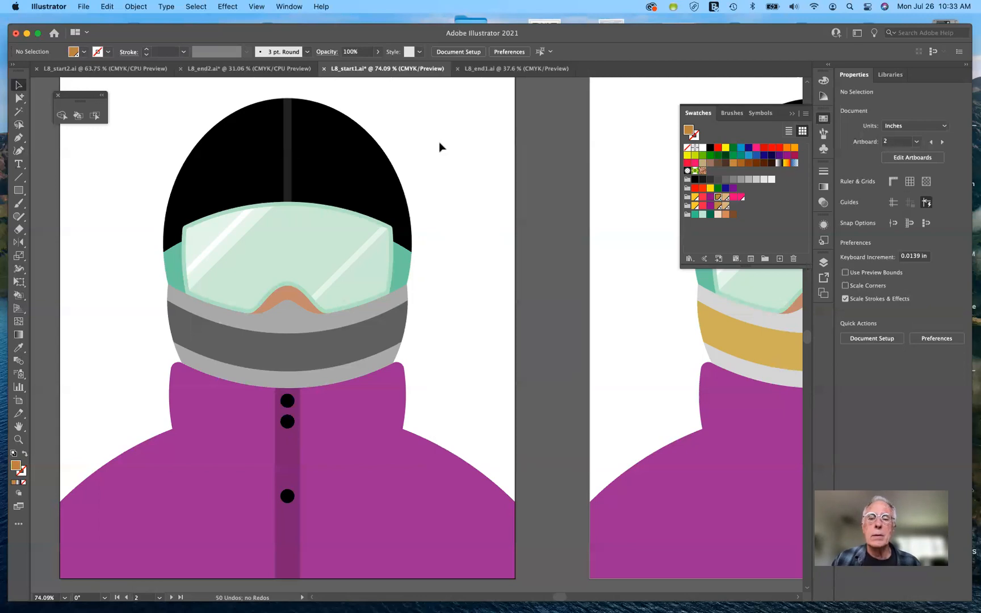
pyautogui.click(375, 337)
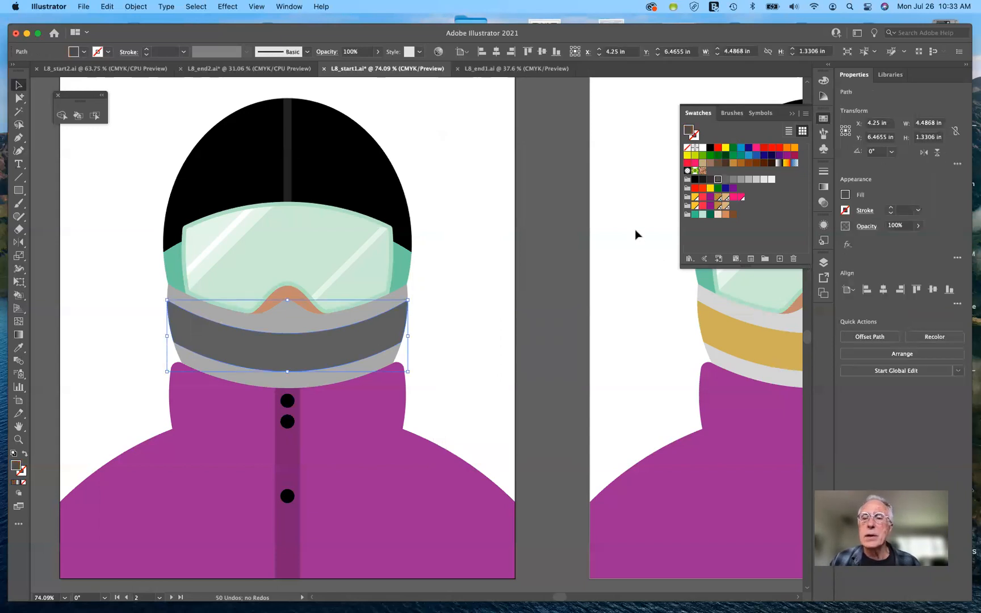
pyautogui.click(719, 198)
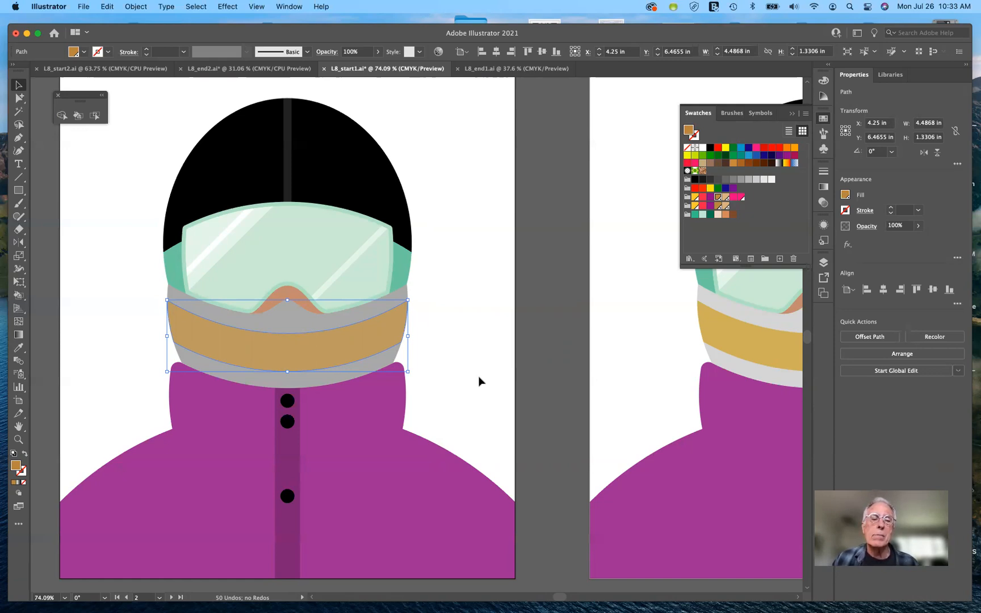
# In the PANTONE 7562 C swatch options, set the color mode to CMYK with preview on and the color type to Process Color
pyautogui.doubleClick(718, 198)
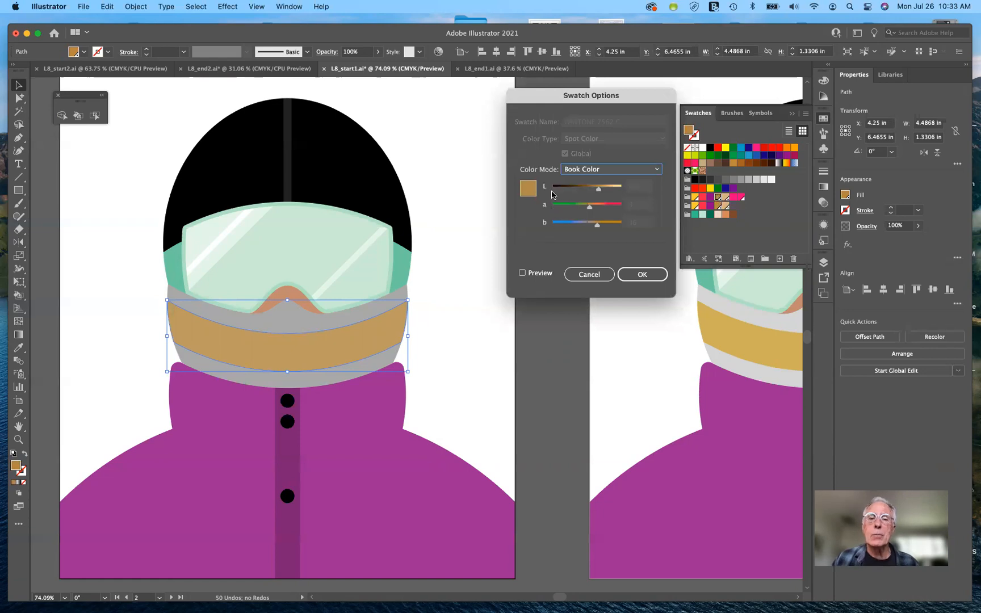
pyautogui.click(644, 172)
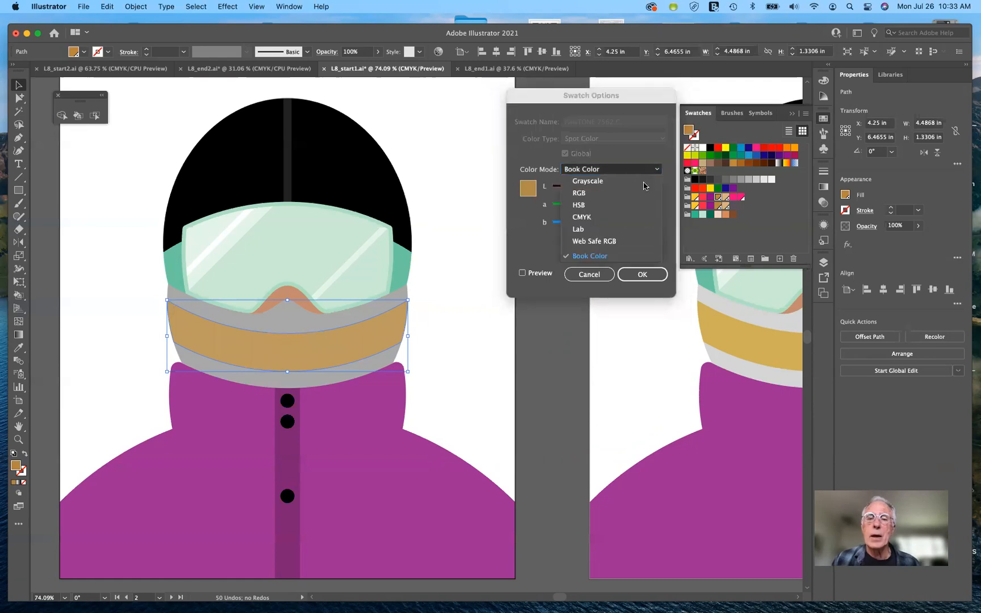
pyautogui.click(623, 220)
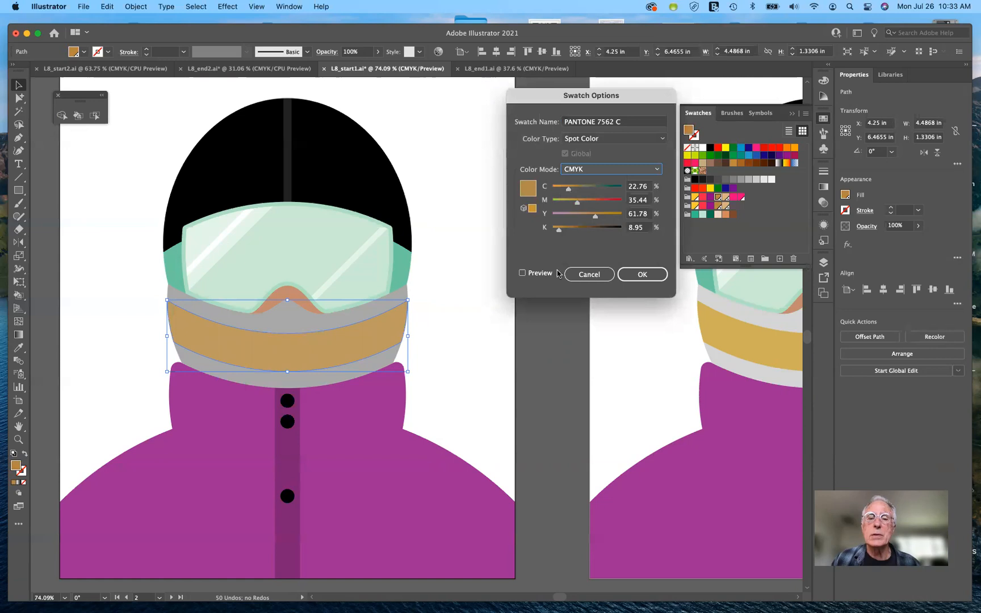
pyautogui.click(523, 273)
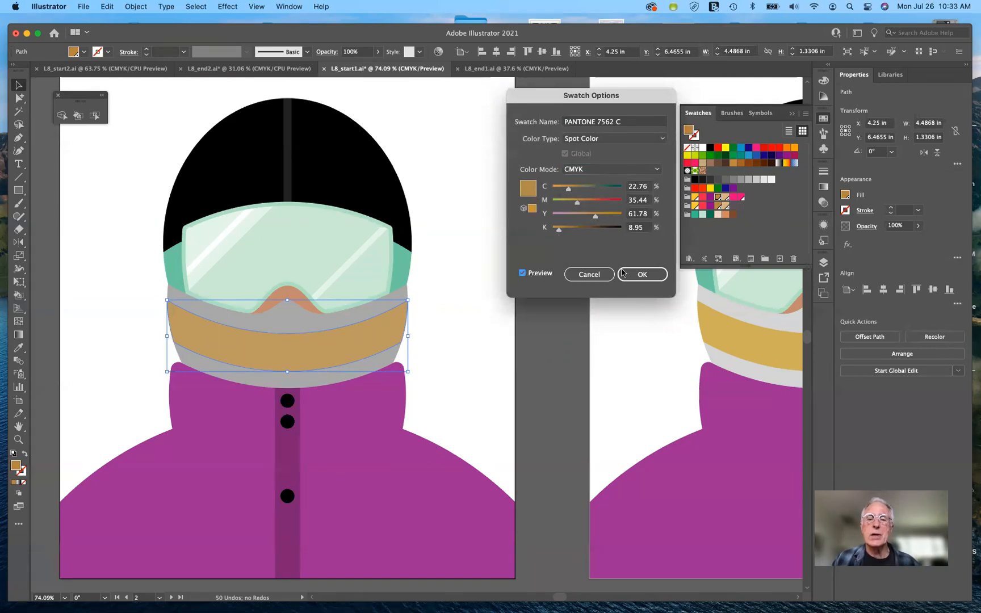
pyautogui.click(641, 276)
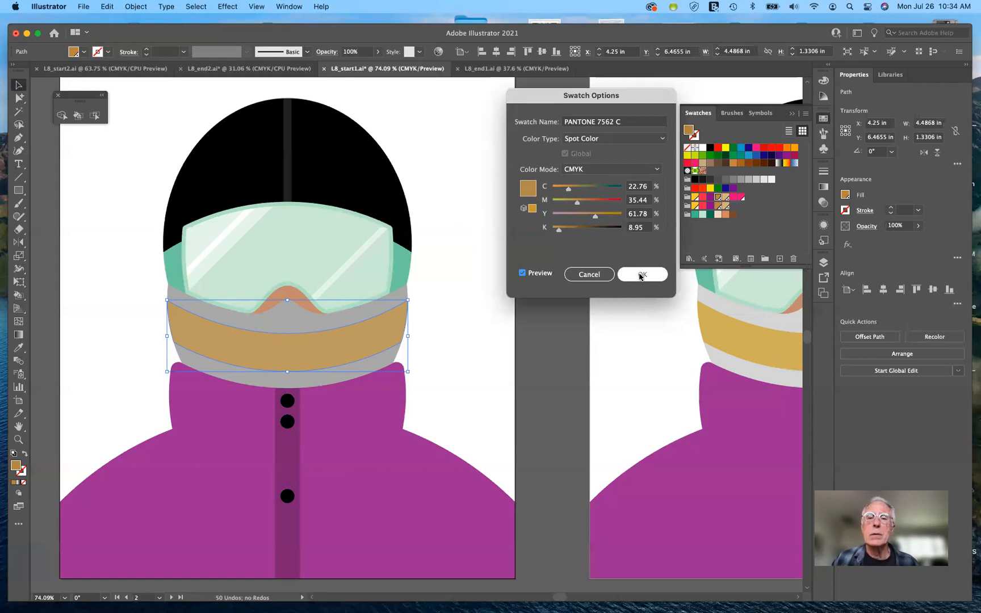
pyautogui.click(648, 141)
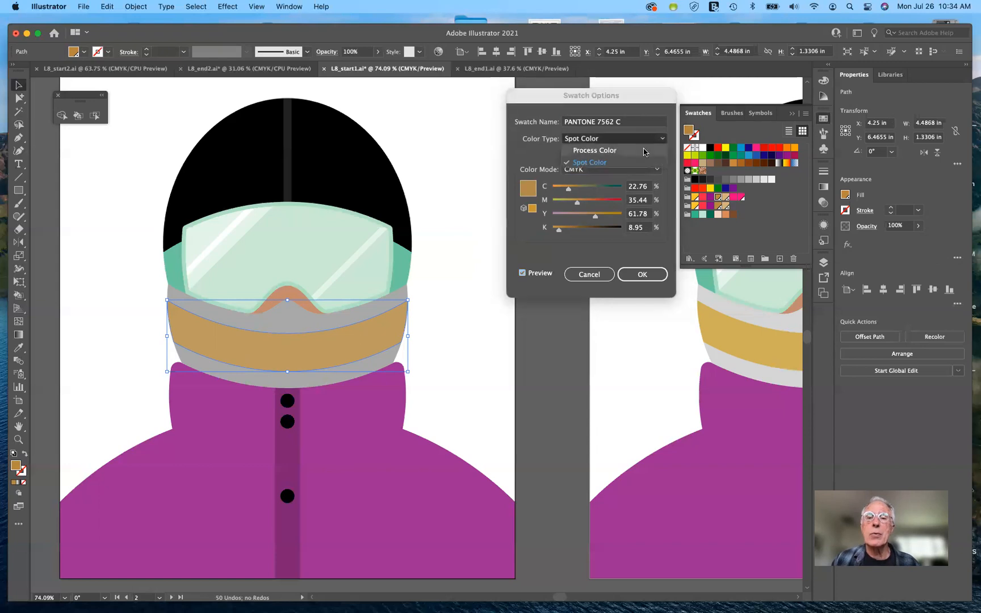
pyautogui.click(645, 151)
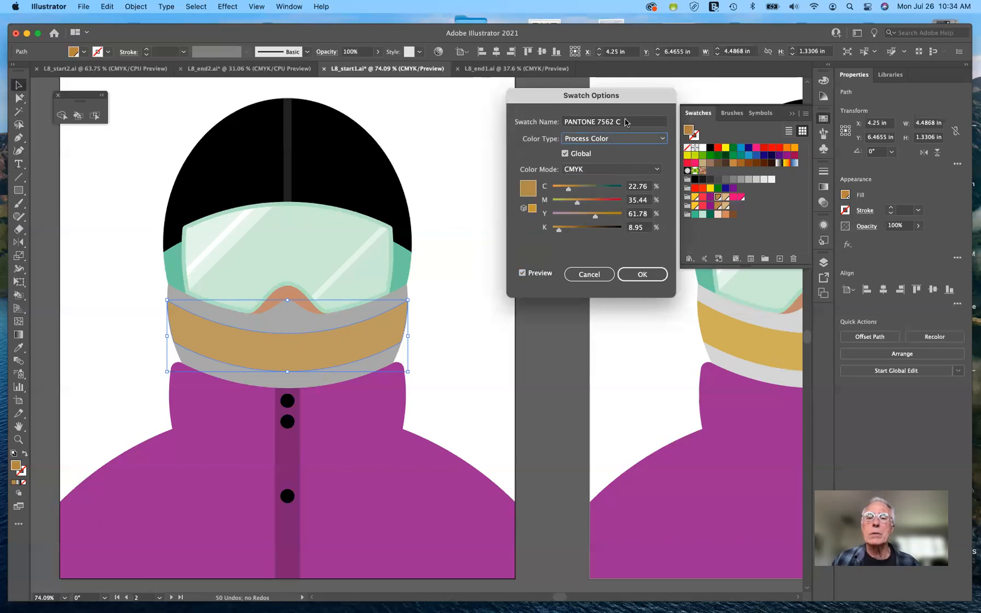
# Try to rename the PANTONE 7562 C swatch as brown and apply the swatch options
pyautogui.tripleClick(601, 122)
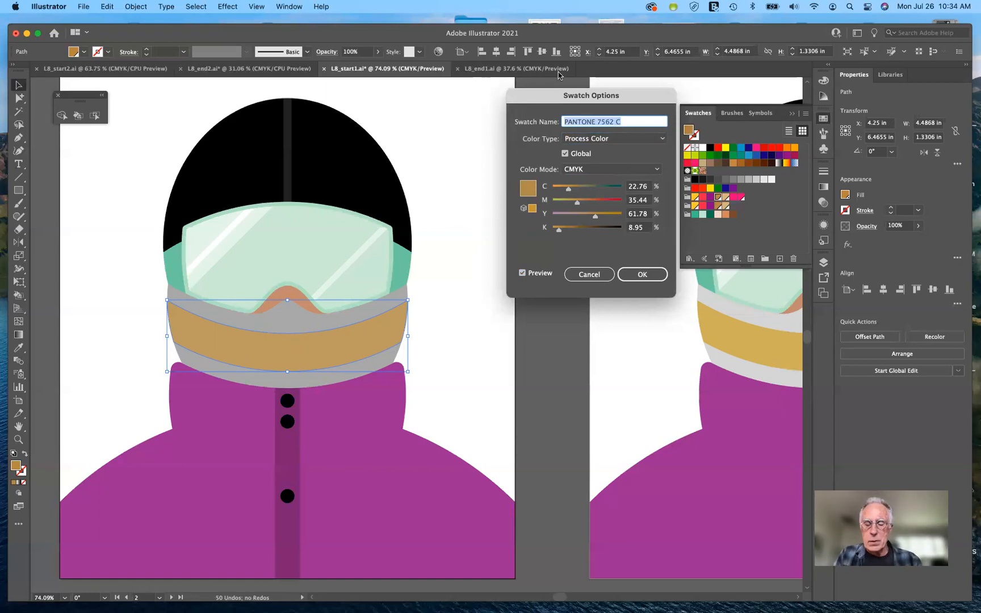
pyautogui.write('br')
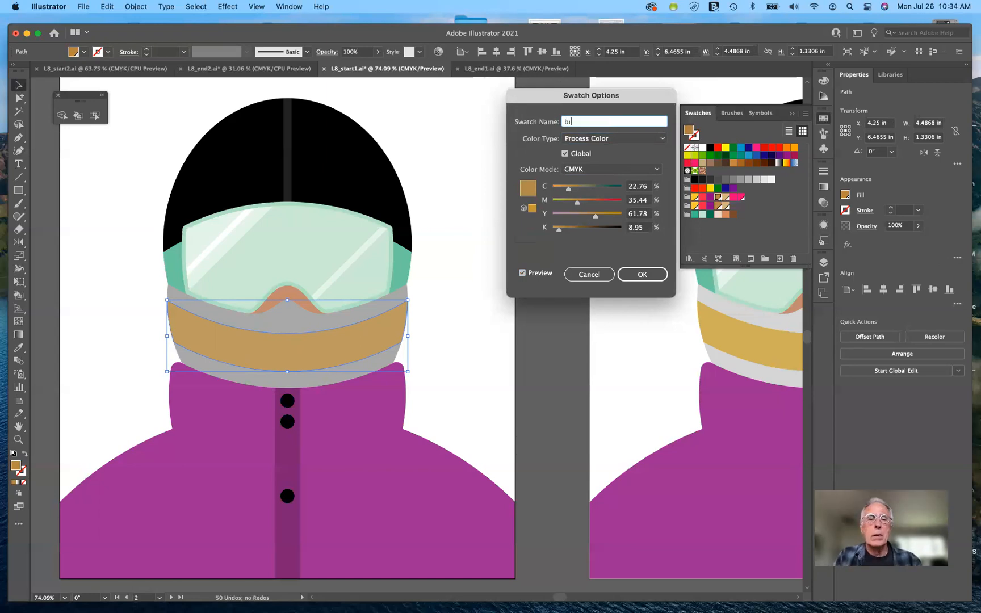
pyautogui.write('own')
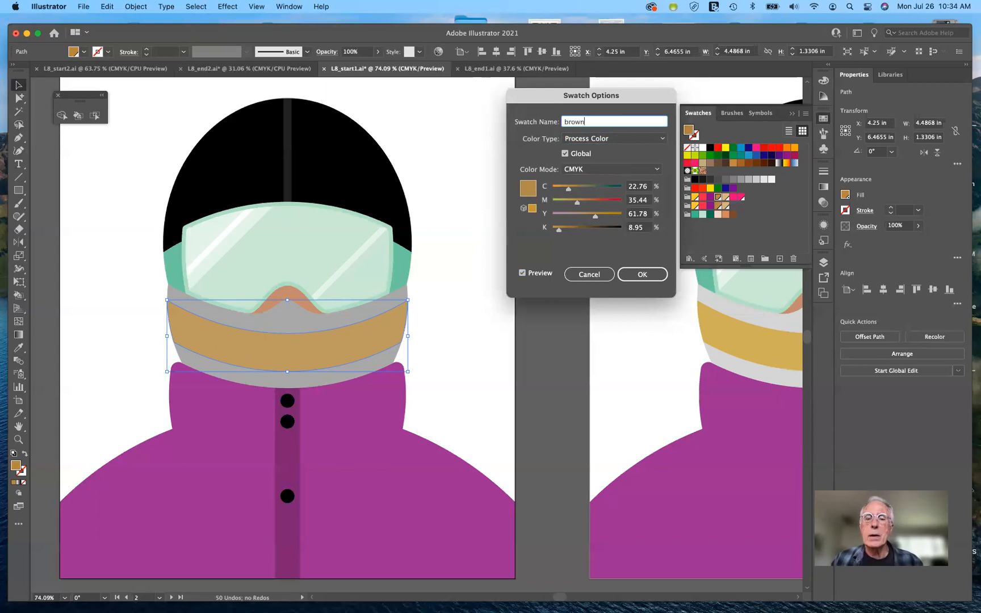
pyautogui.click(637, 275)
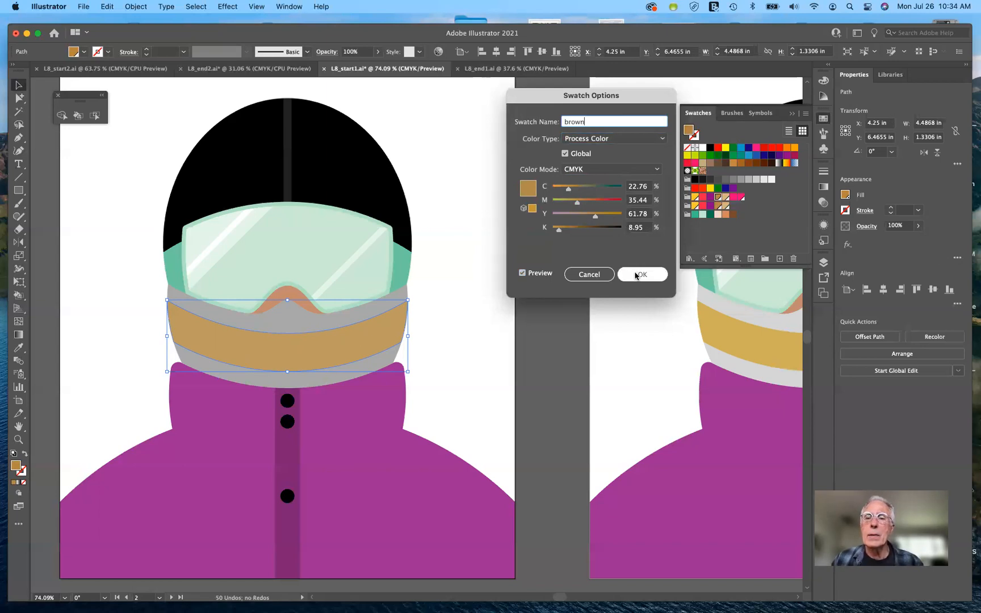
pyautogui.click(636, 275)
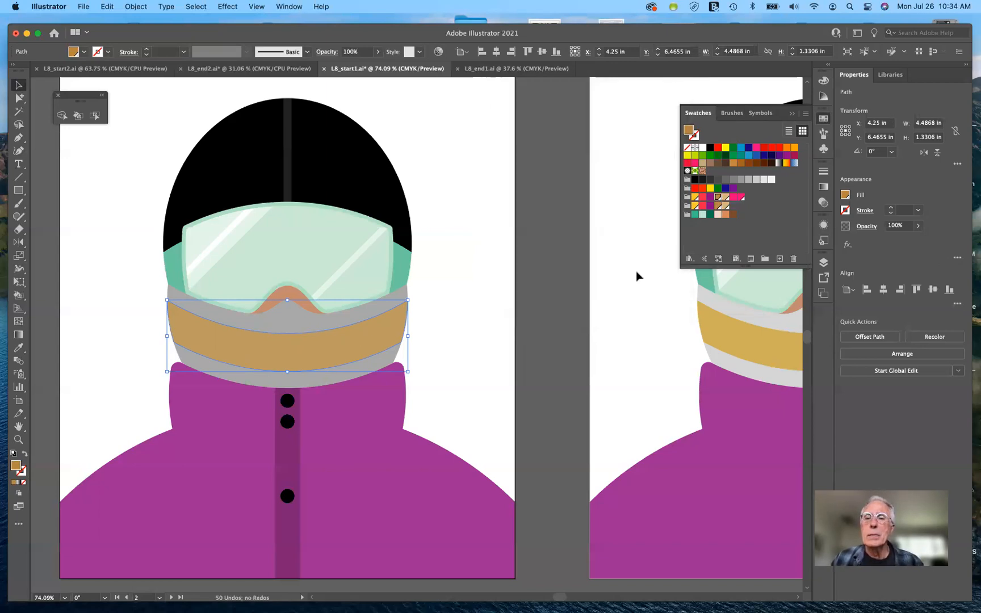
# Turn off the Global option for the PANTONE 7562 C swatch and apply the change
pyautogui.doubleClick(718, 198)
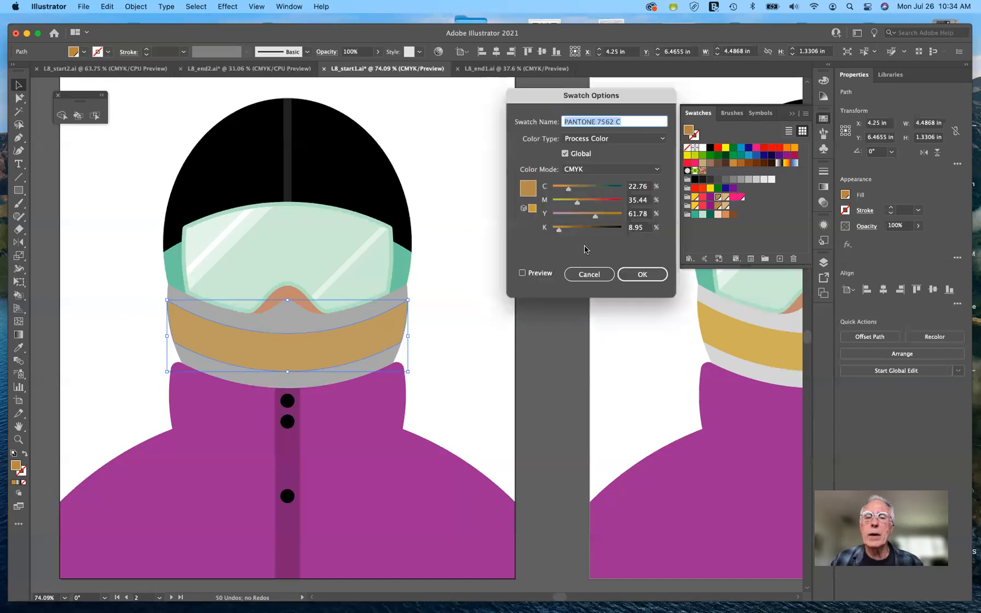
pyautogui.click(567, 154)
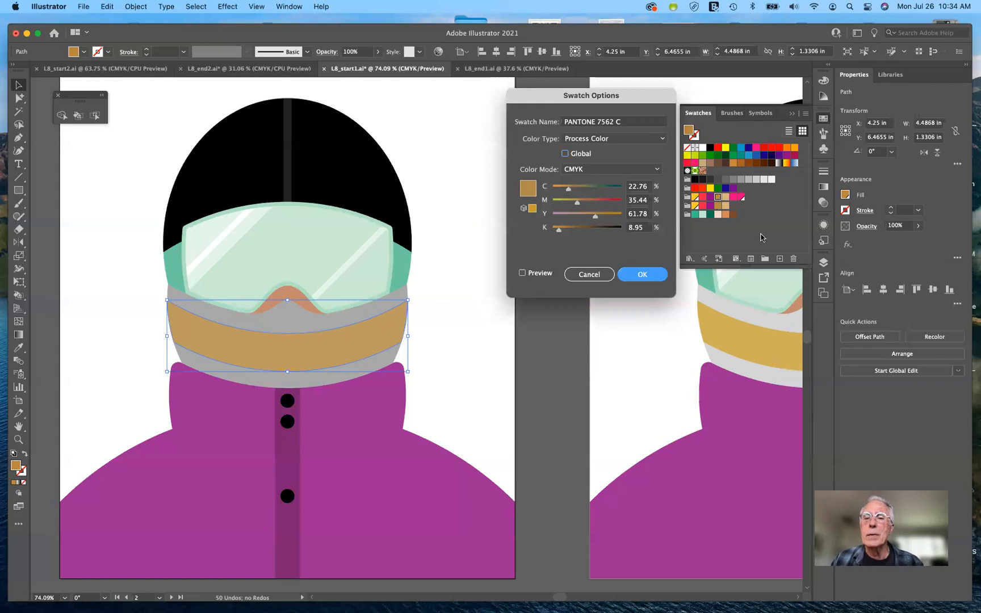
pyautogui.click(634, 279)
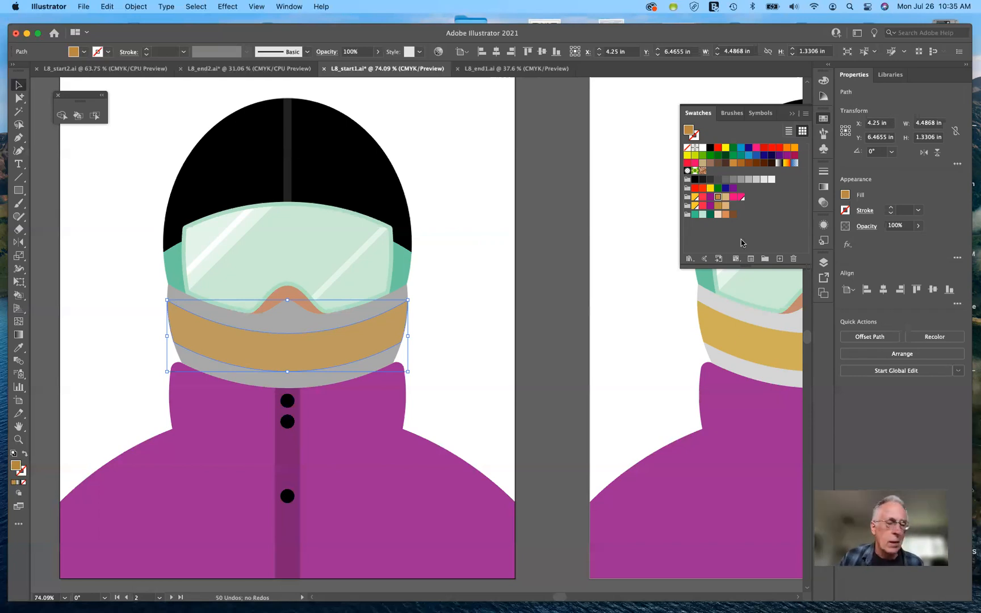
# Undo the last swatch option change and deselect the scarf band
pyautogui.hscroll(2, 740, 341)
pyautogui.scroll(2, 740, 340)
pyautogui.hscroll(3, 740, 341)
pyautogui.scroll(-1, 740, 341)
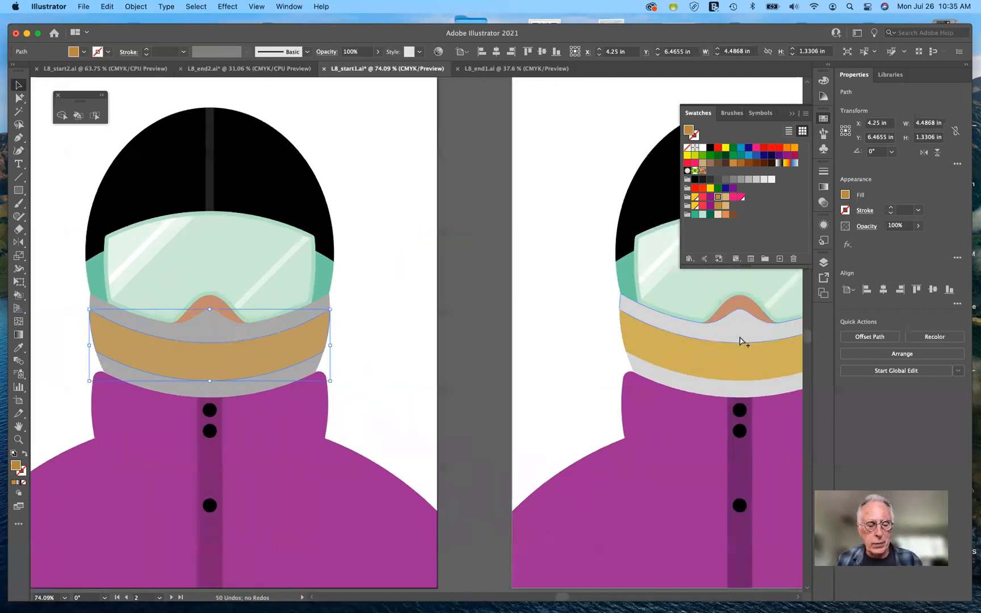
pyautogui.press('super+z')
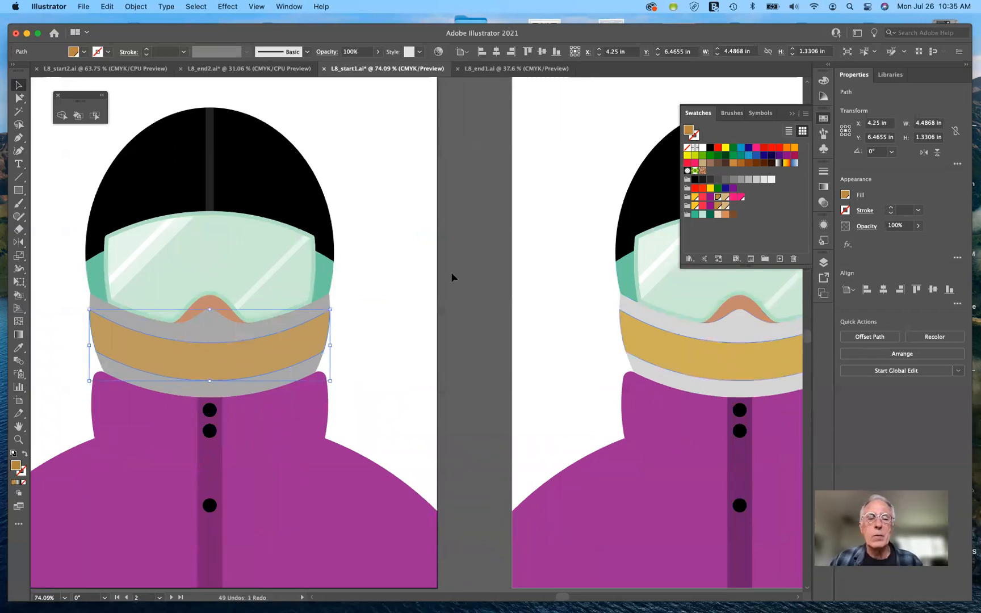
pyautogui.click(466, 314)
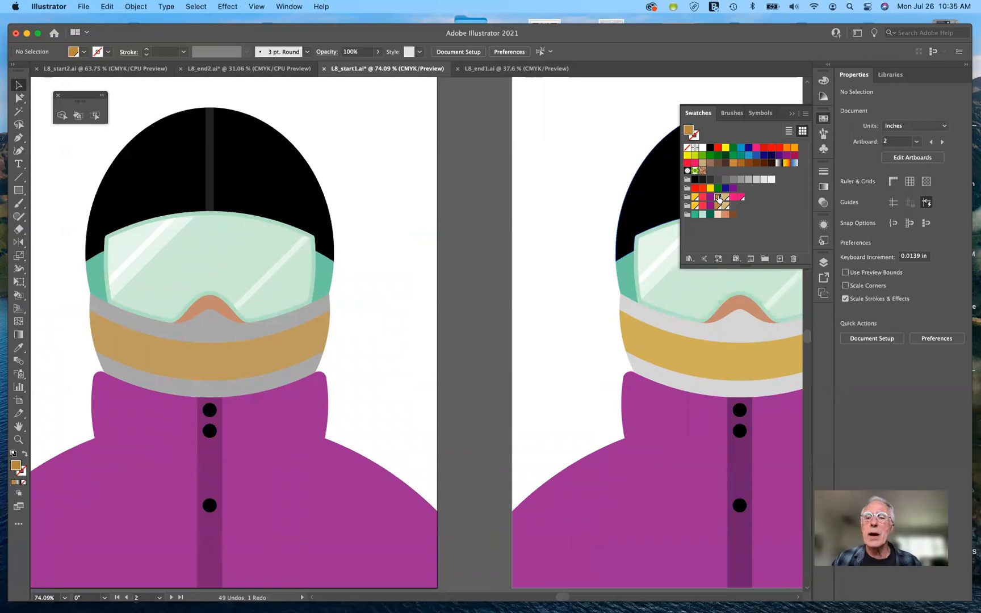
pyautogui.click(719, 198)
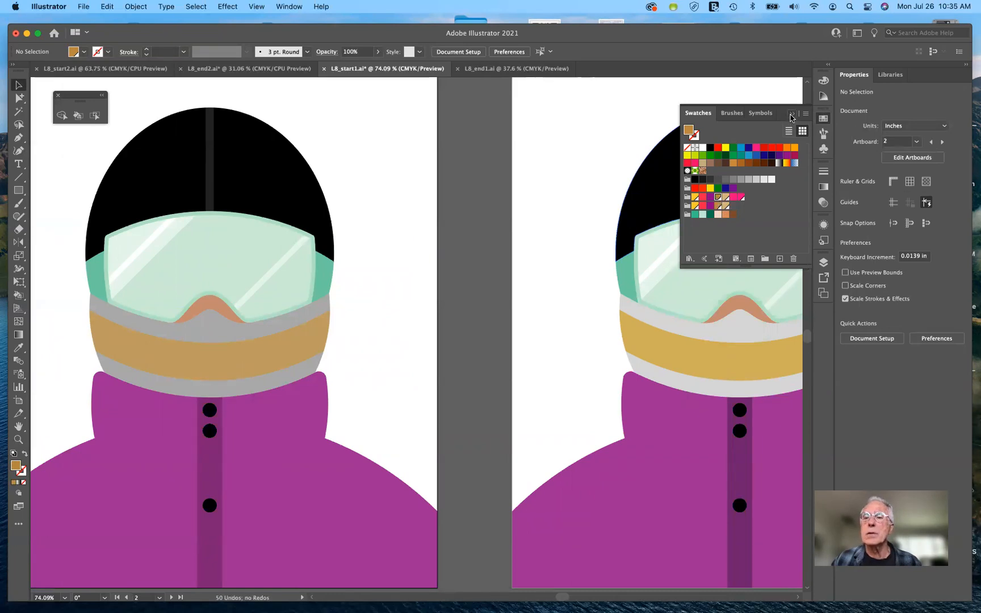
pyautogui.click(823, 118)
pyautogui.click(823, 118)
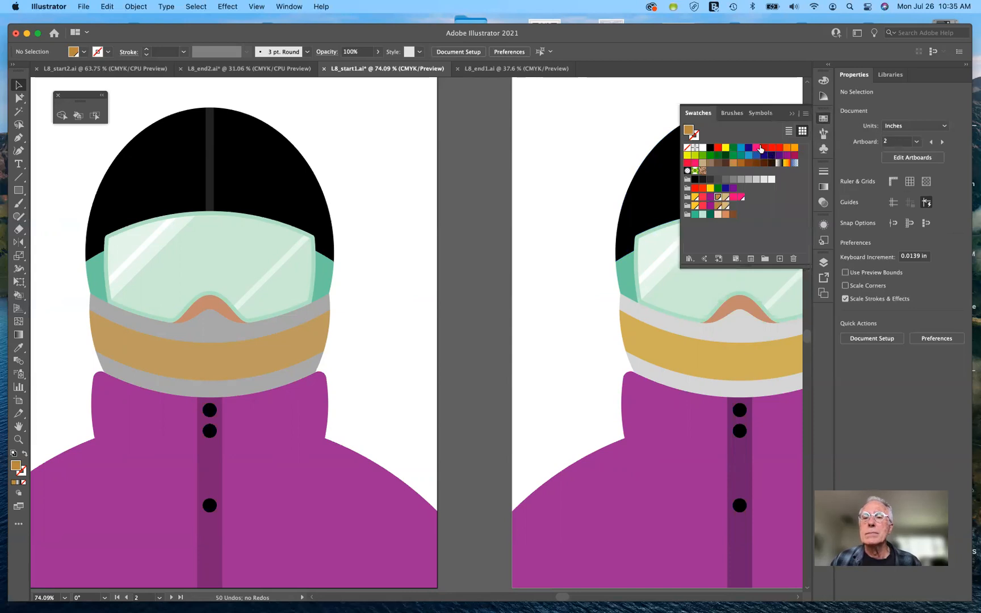
pyautogui.click(788, 133)
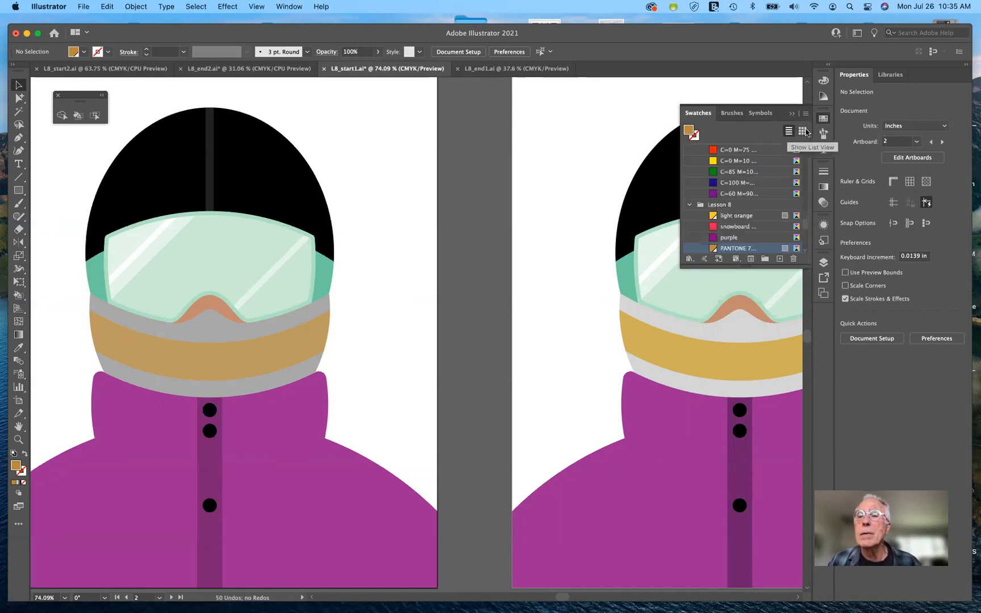
pyautogui.click(802, 131)
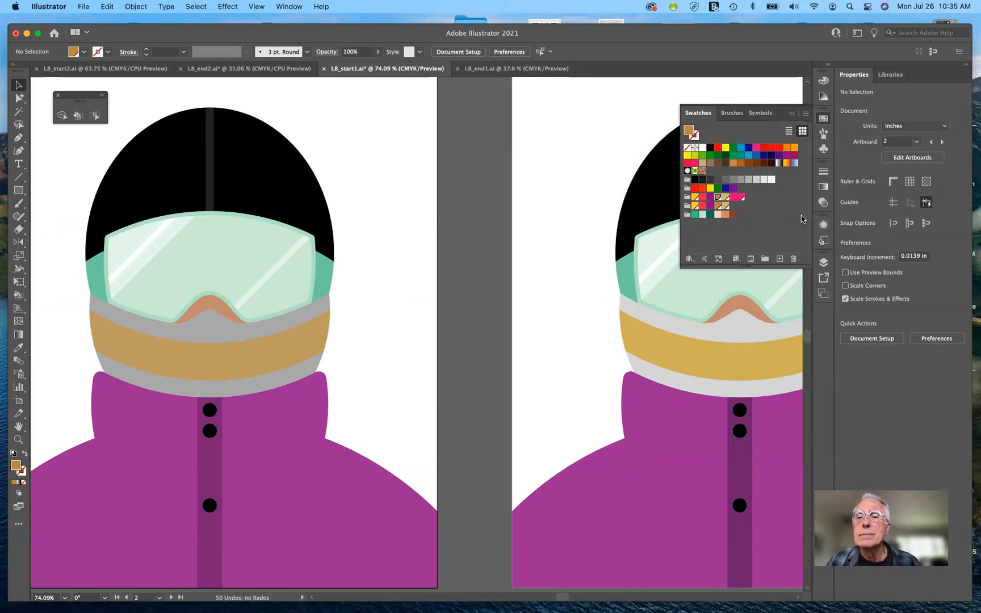
# Change the PANTONE 7562 C swatch to a Spot Color in Lab color mode with preview on, and apply the options
pyautogui.doubleClick(718, 198)
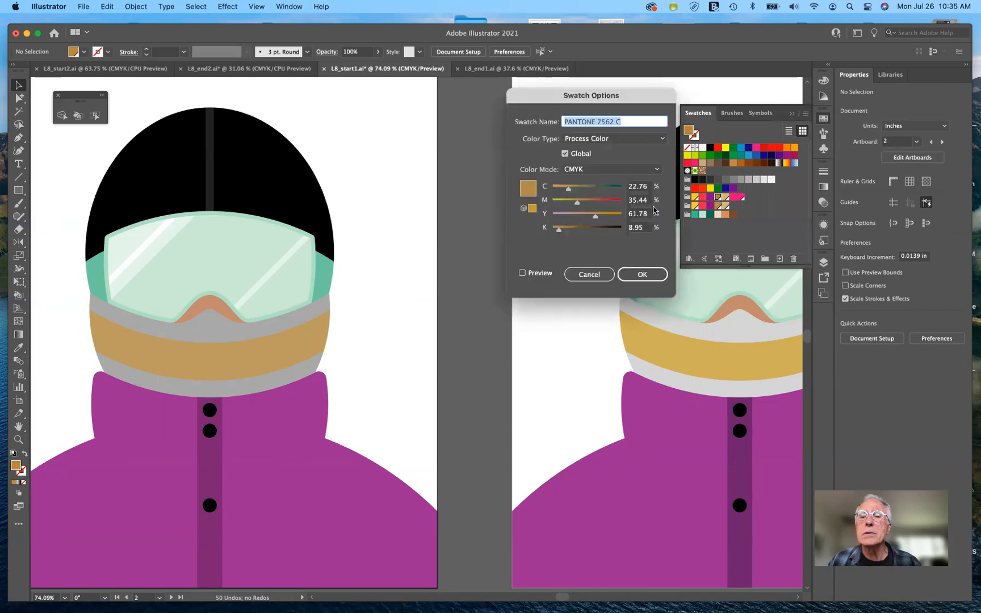
pyautogui.click(642, 141)
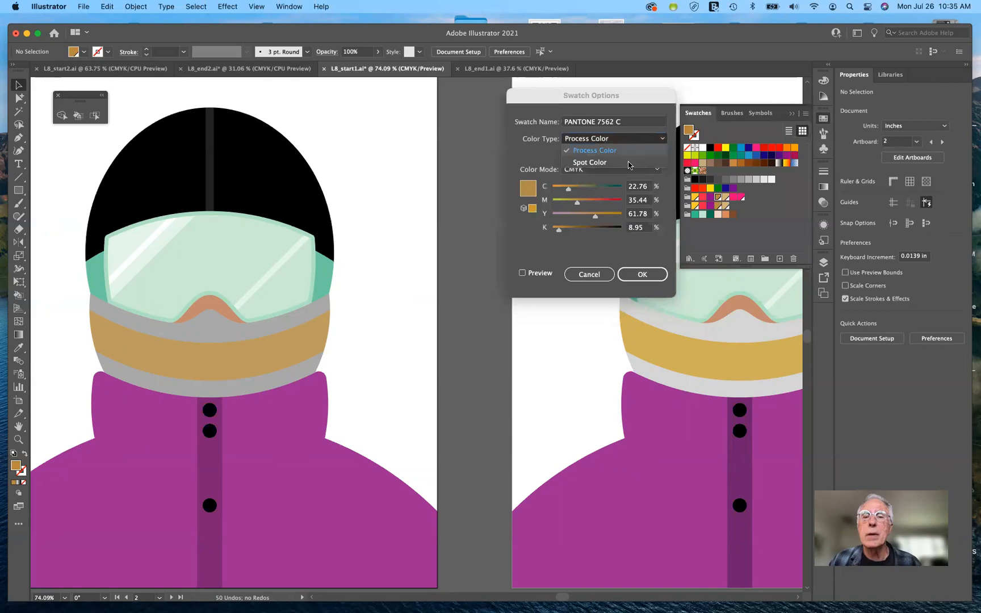
pyautogui.click(628, 164)
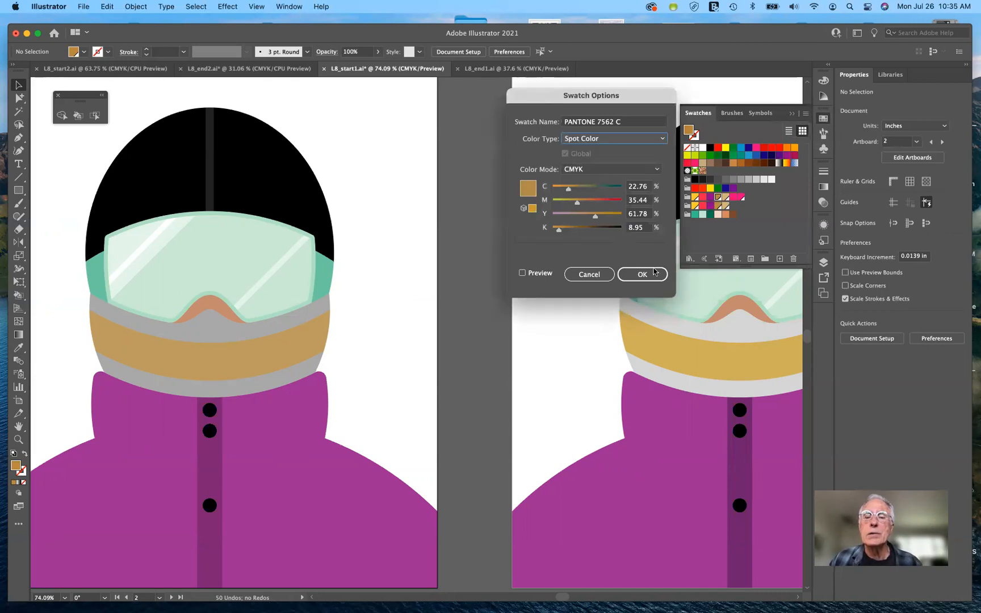
pyautogui.click(522, 274)
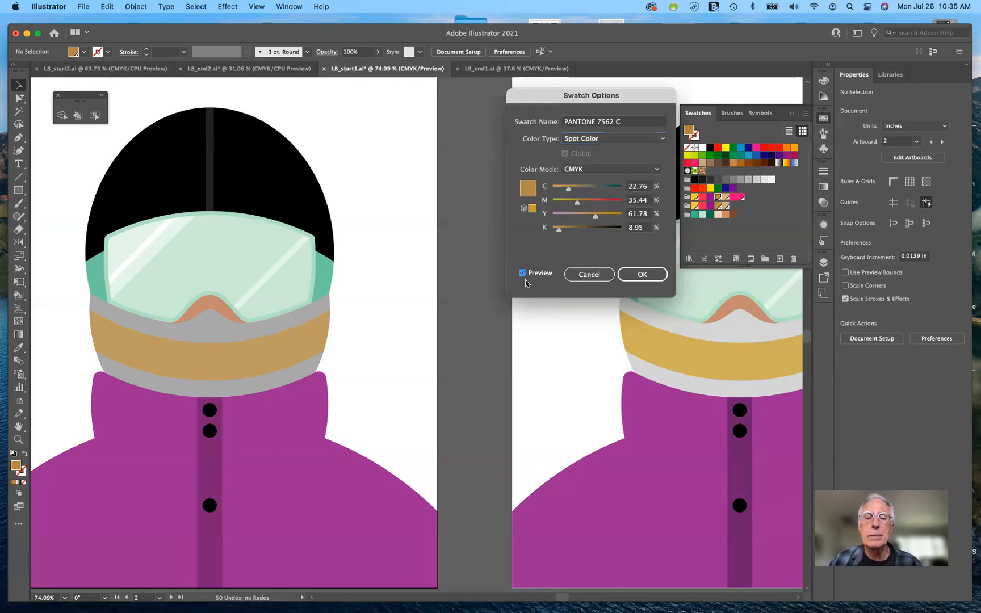
pyautogui.click(656, 171)
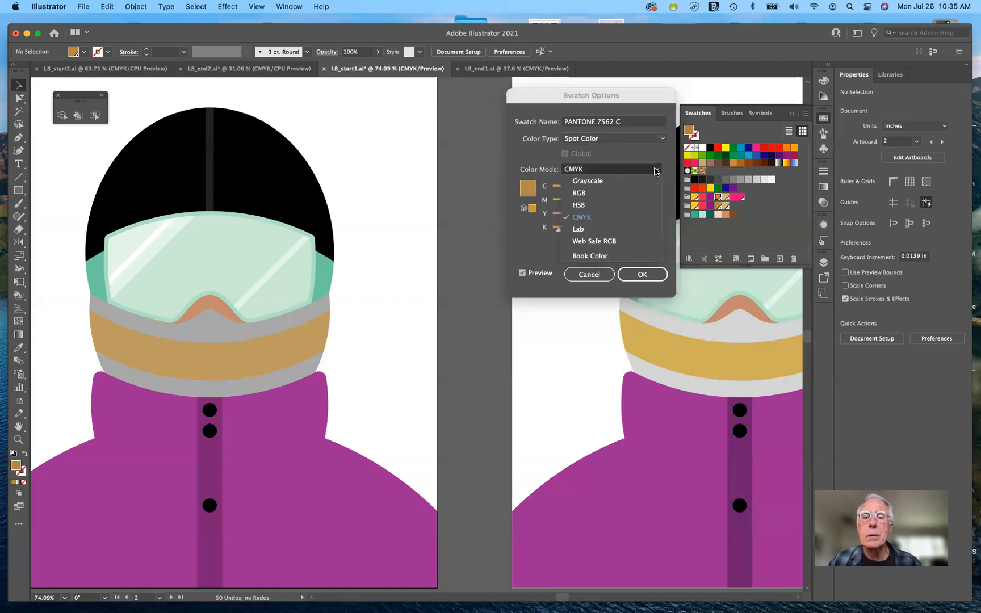
pyautogui.click(609, 232)
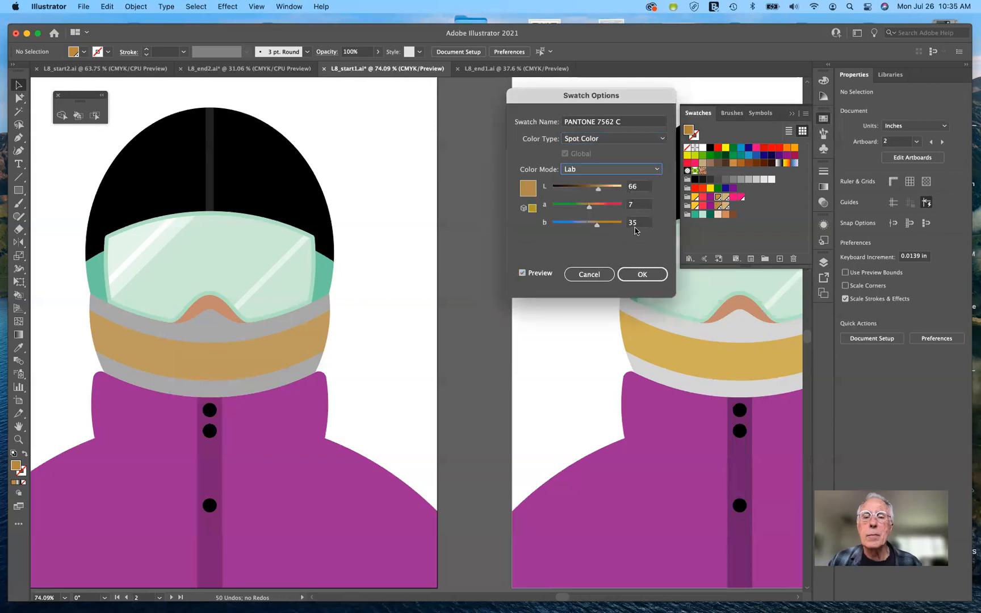
pyautogui.click(658, 277)
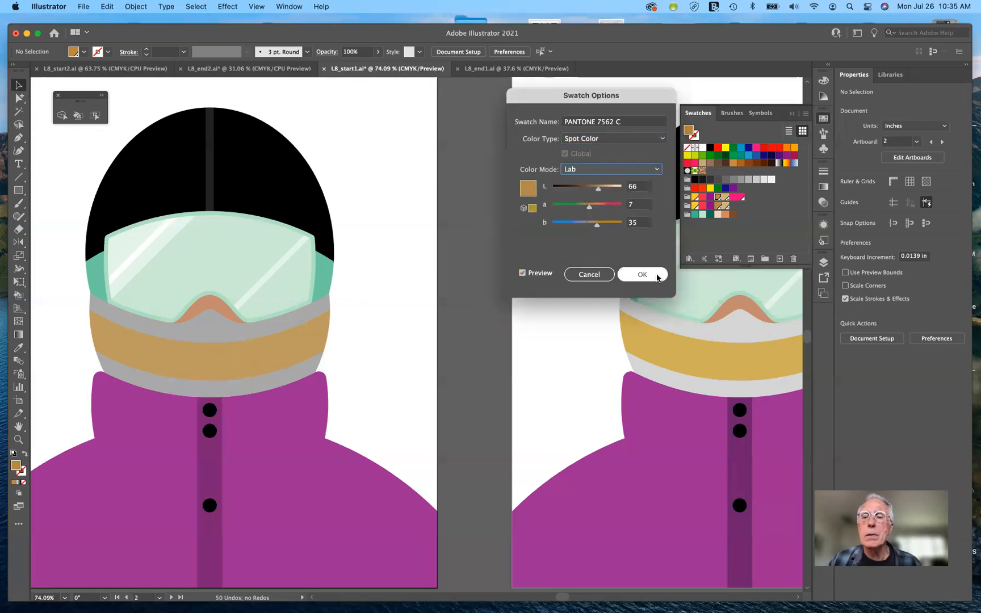
pyautogui.click(658, 276)
pyautogui.click(658, 275)
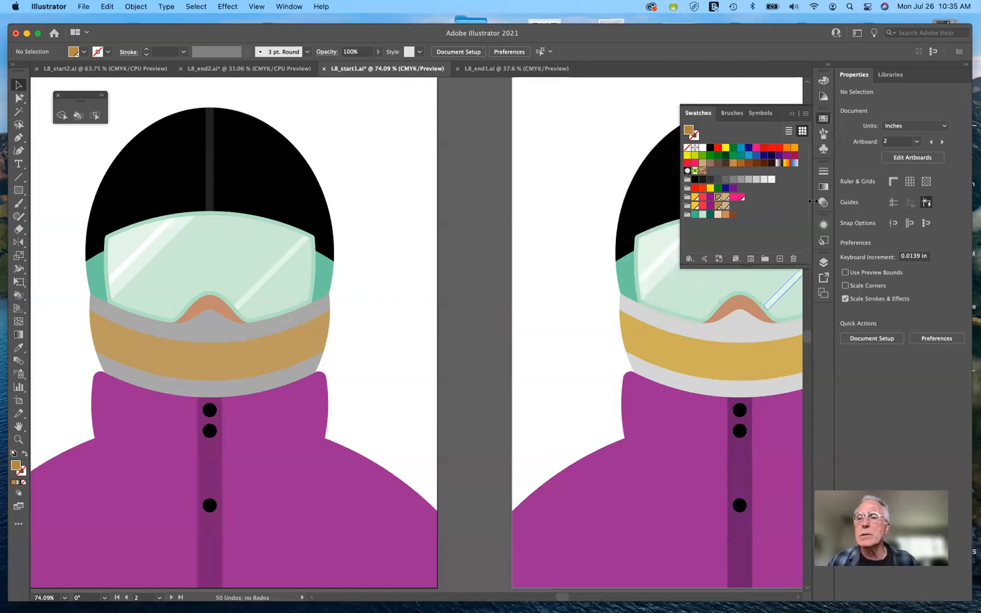
pyautogui.click(794, 129)
pyautogui.click(802, 131)
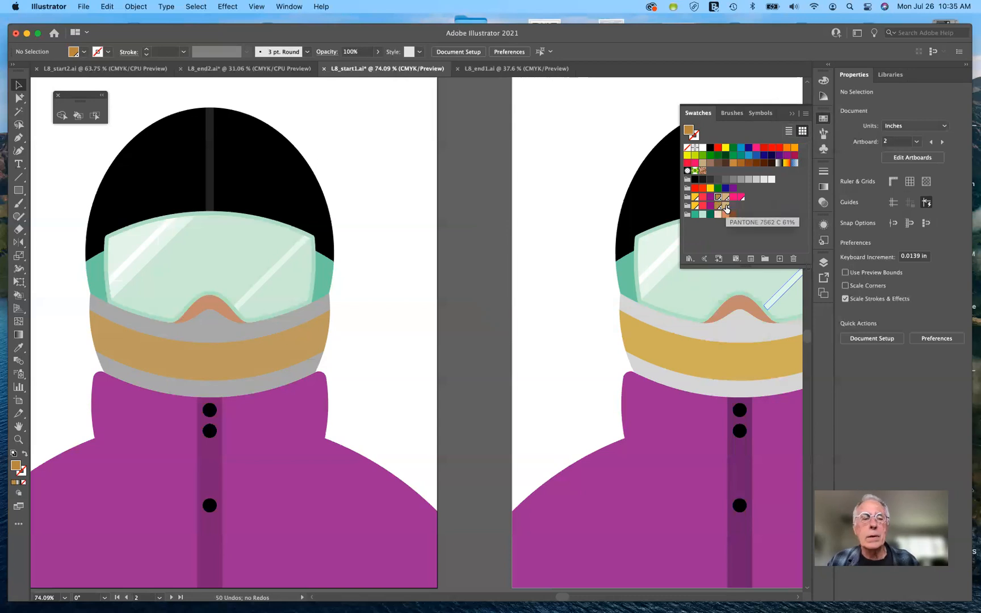
# Fill the scarf's two gray outer bands on the second artboard with the 61% tint of PANTONE 7562 C, leaving its swatch options unchanged
pyautogui.click(319, 303)
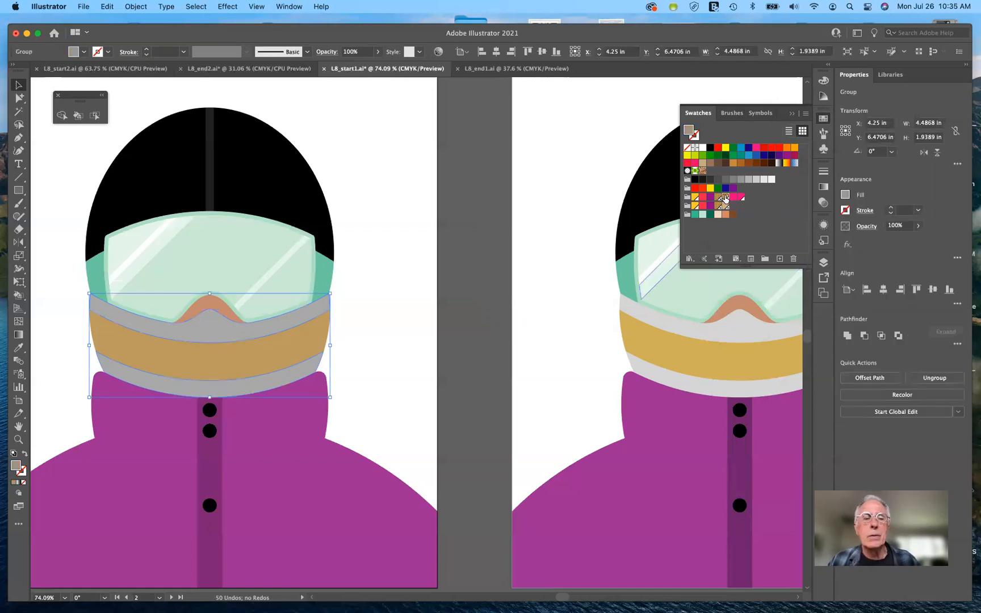
pyautogui.click(726, 198)
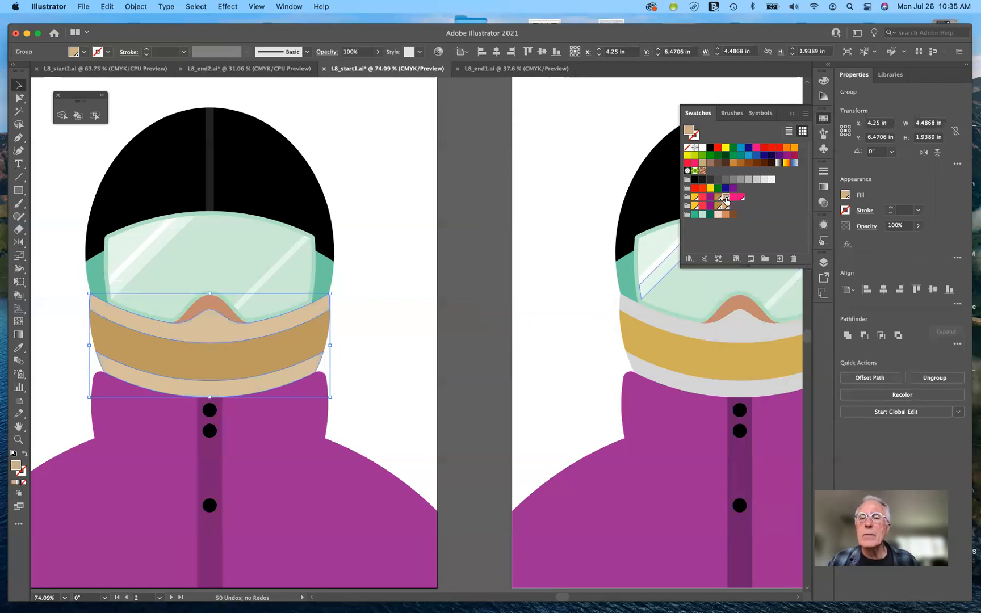
pyautogui.doubleClick(725, 198)
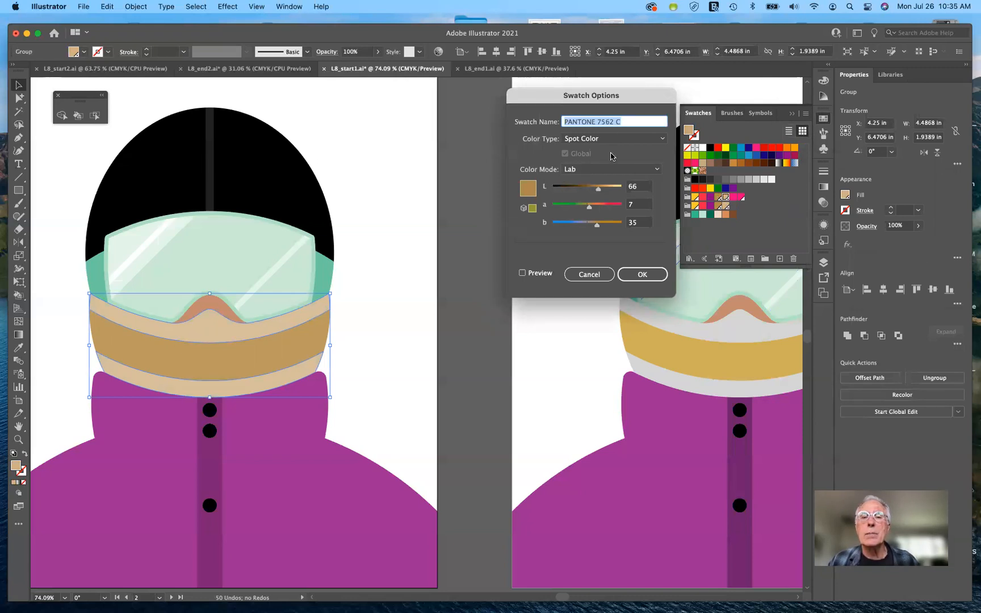
pyautogui.click(598, 277)
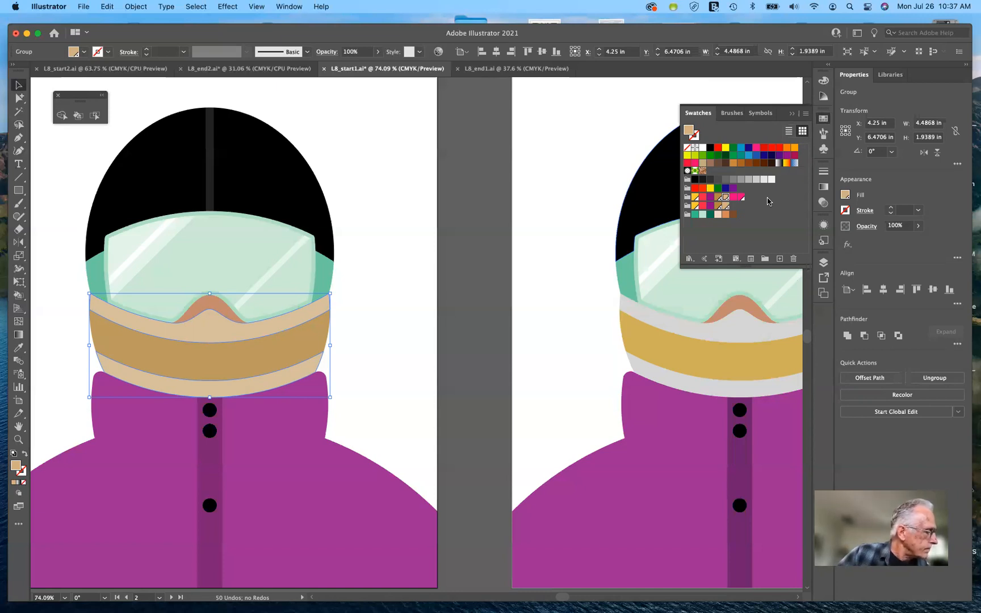
# Check the color guide and the tint percentage of the fill on the second artboard's outer scarf bands
pyautogui.click(824, 95)
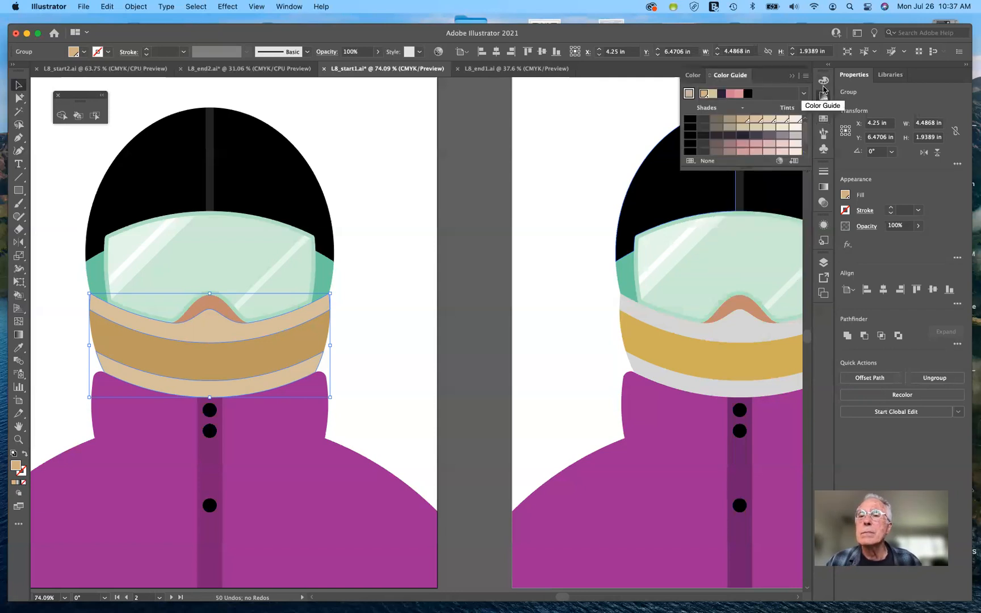
pyautogui.click(825, 81)
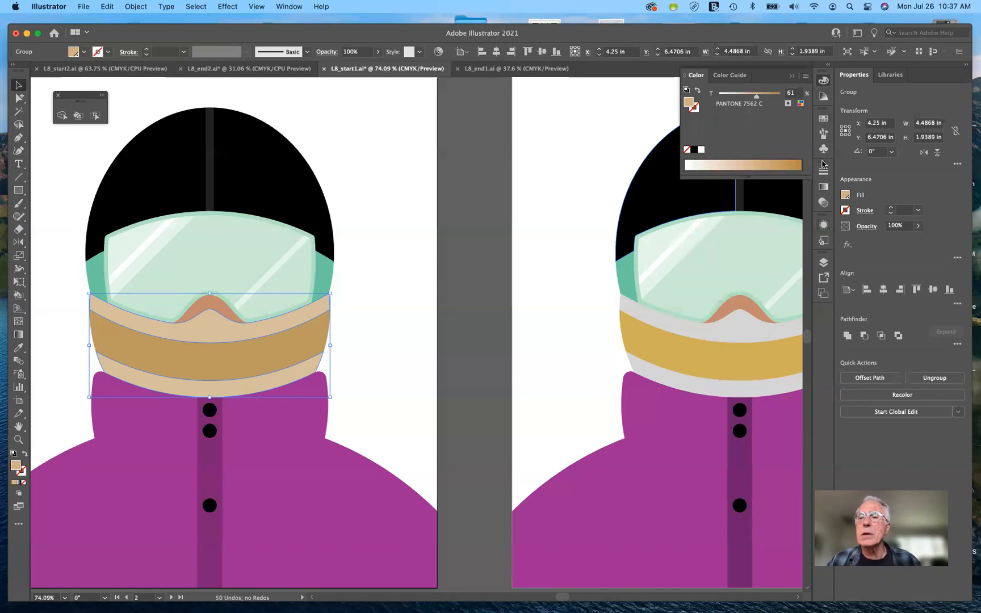
pyautogui.click(792, 76)
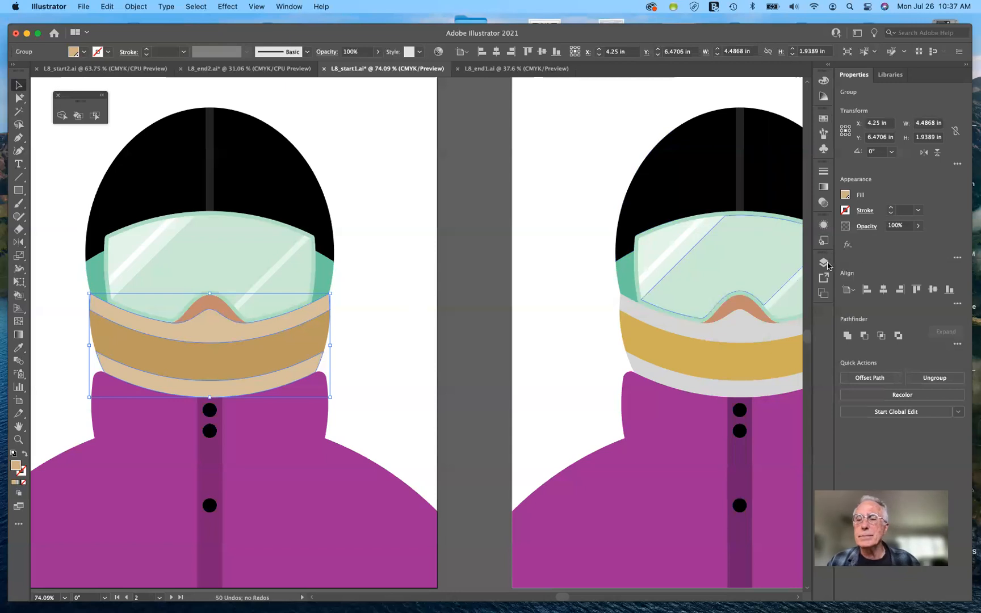
# Fill the upper and lower light gray scarf bands on the third artboard with the full-strength PANTONE 7562 C swatch
pyautogui.click(740, 334)
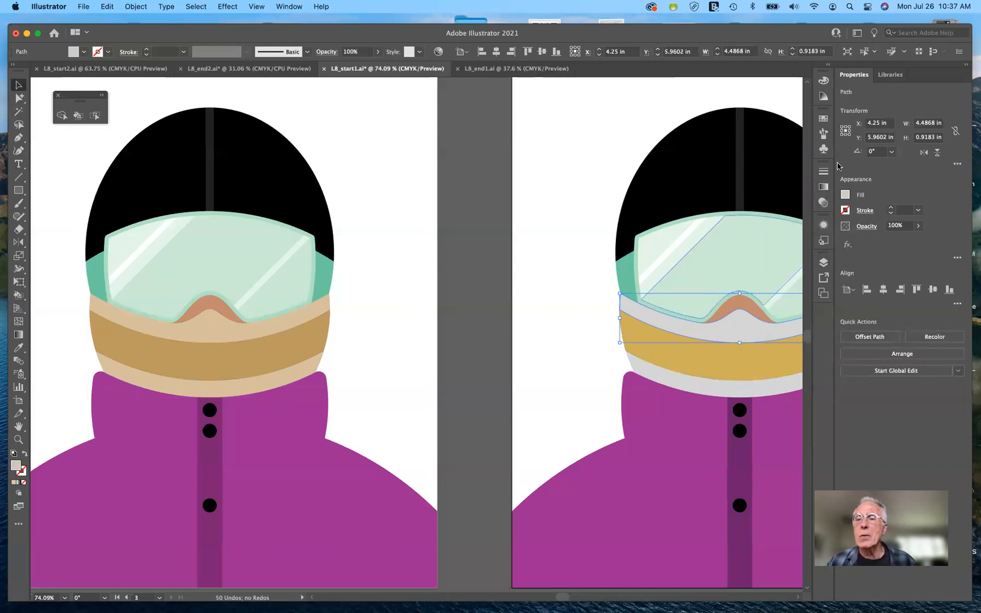
pyautogui.hscroll(5, 782, 192)
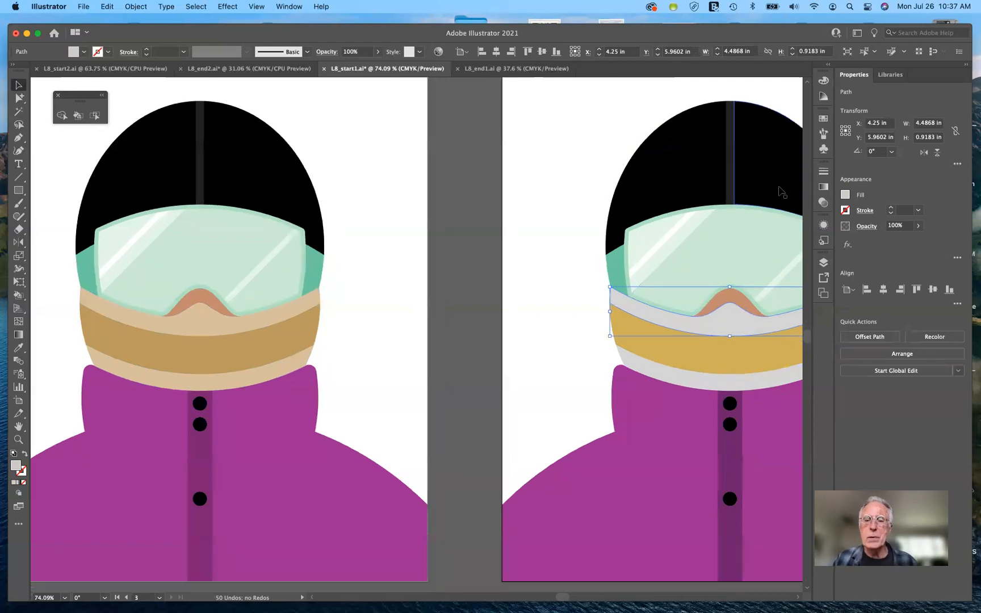
pyautogui.hscroll(2, 783, 192)
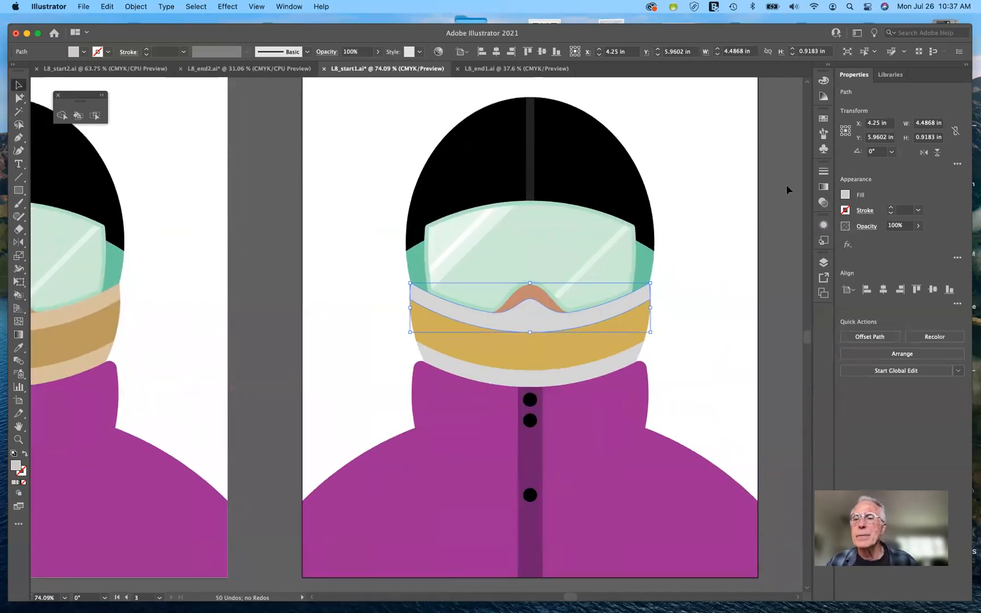
pyautogui.click(825, 118)
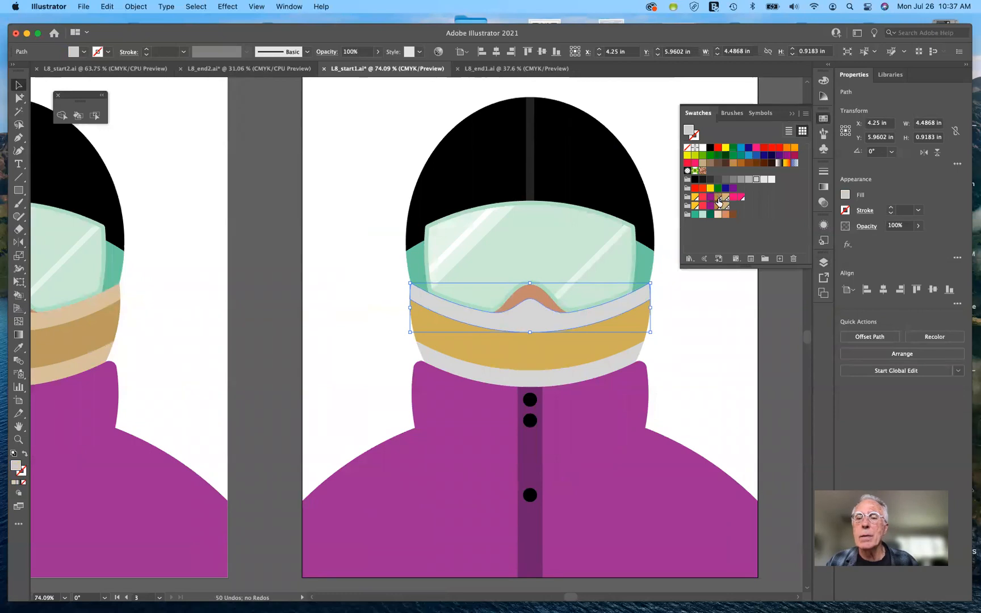
pyautogui.click(719, 198)
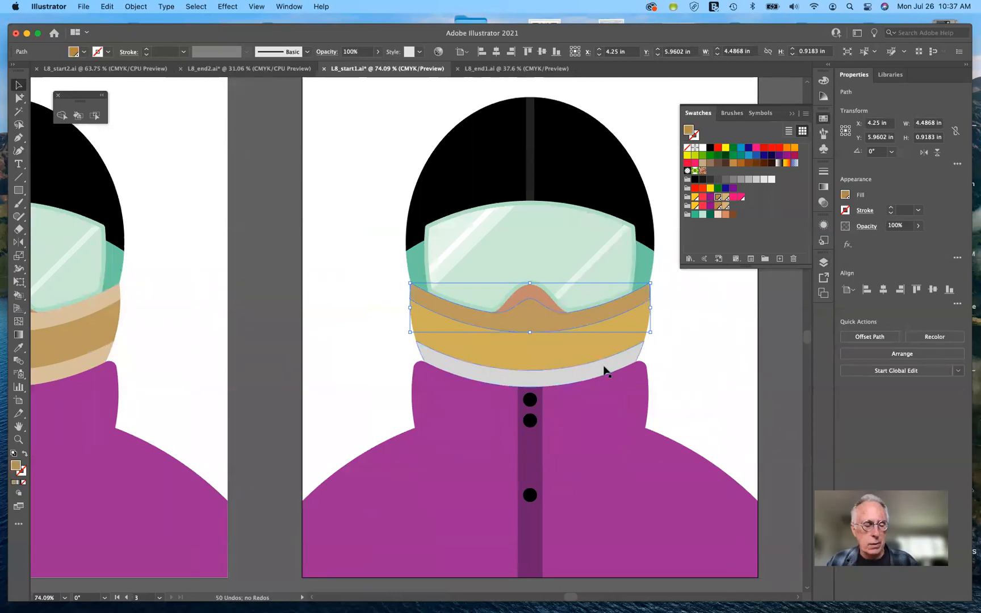
pyautogui.click(691, 353)
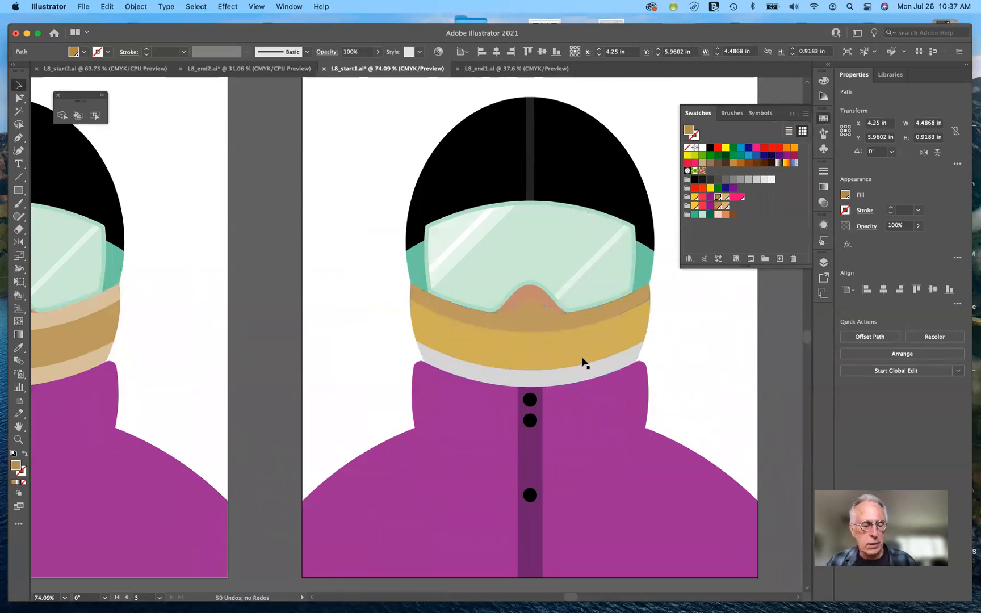
pyautogui.click(619, 314)
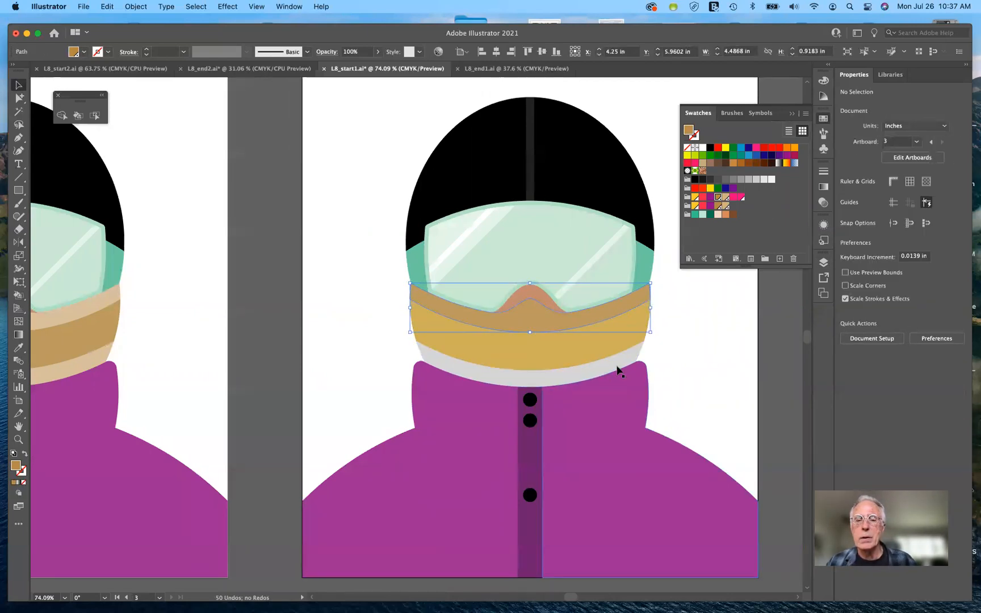
pyautogui.keyDown('shift'); pyautogui.click(619, 372); pyautogui.keyUp('shift')
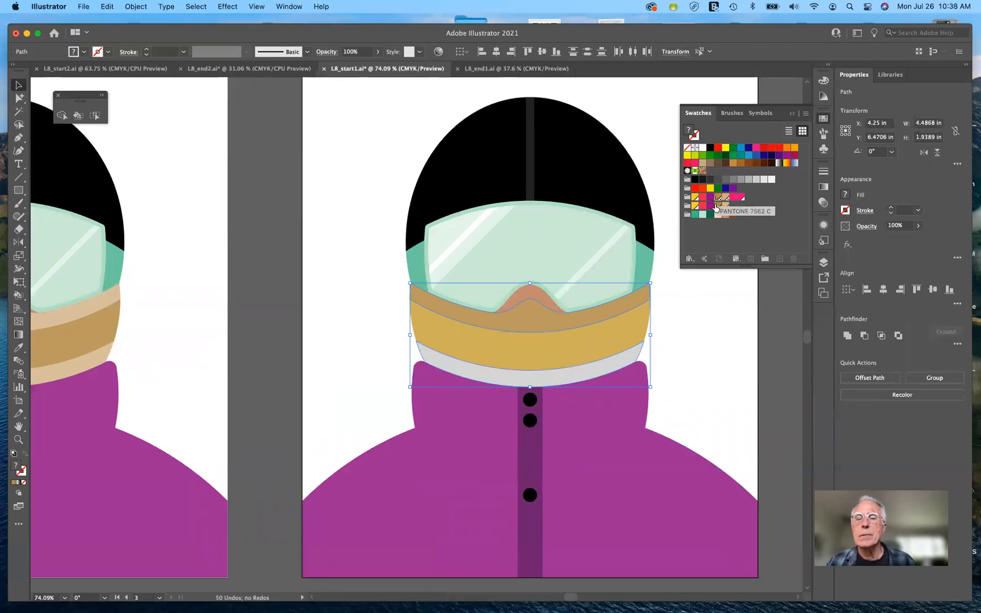
pyautogui.click(718, 198)
pyautogui.click(793, 115)
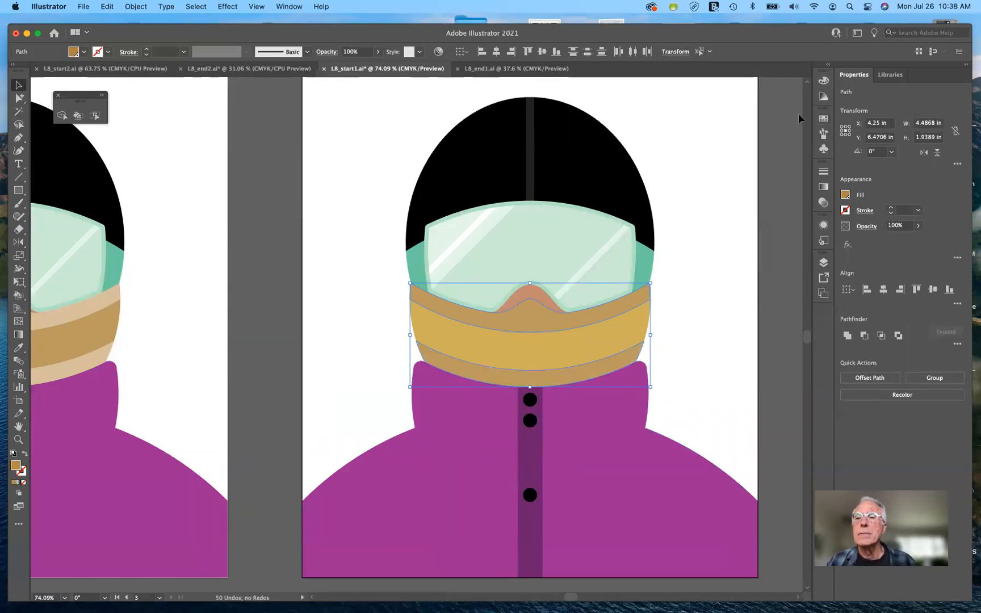
# Lower the PANTONE 7562 C tint of the two selected outer scarf bands to 63%
pyautogui.click(824, 80)
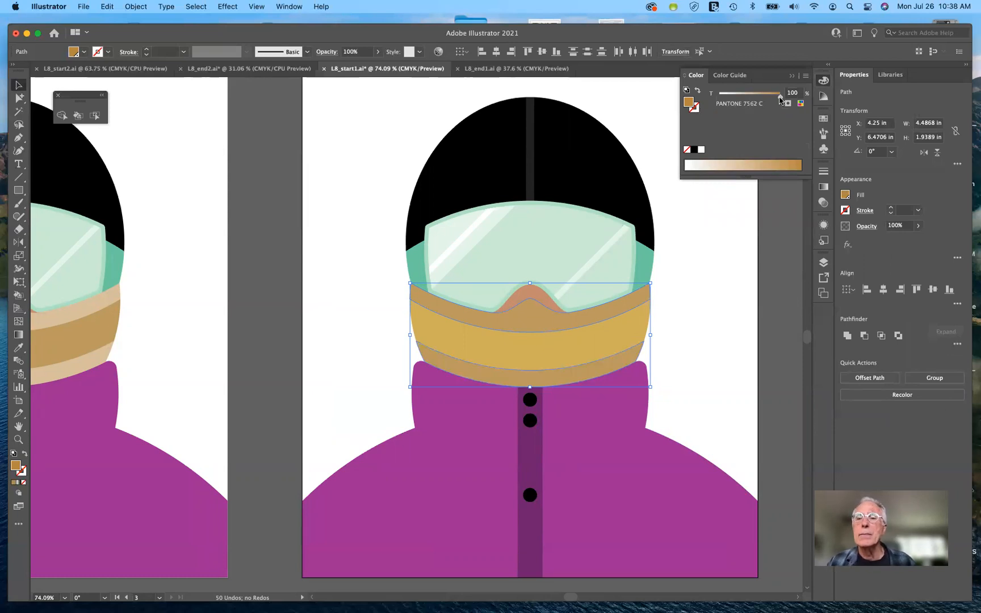
pyautogui.moveTo(781, 100); pyautogui.dragTo(753, 97)
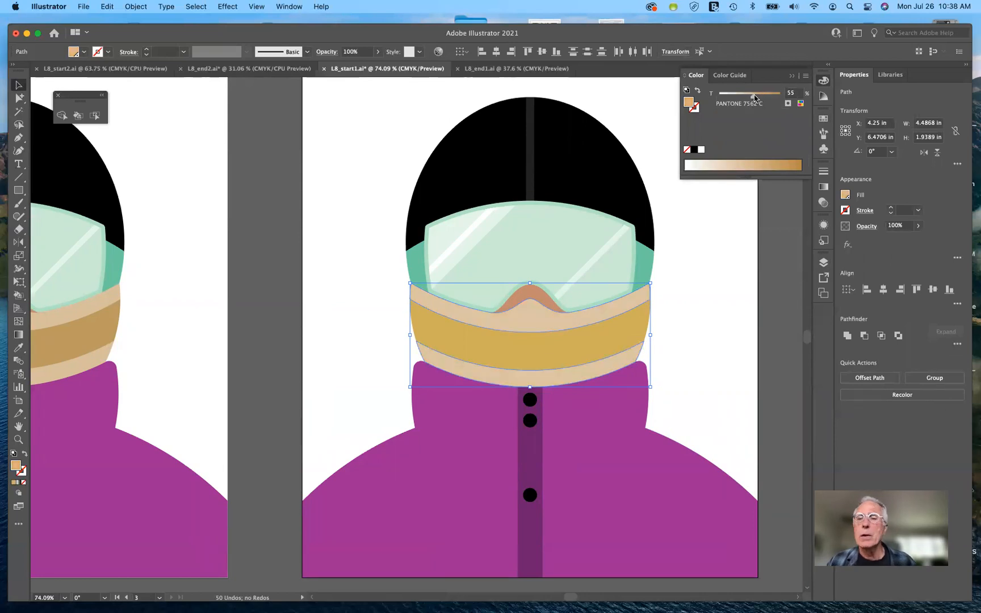
pyautogui.moveTo(754, 98); pyautogui.dragTo(756, 97)
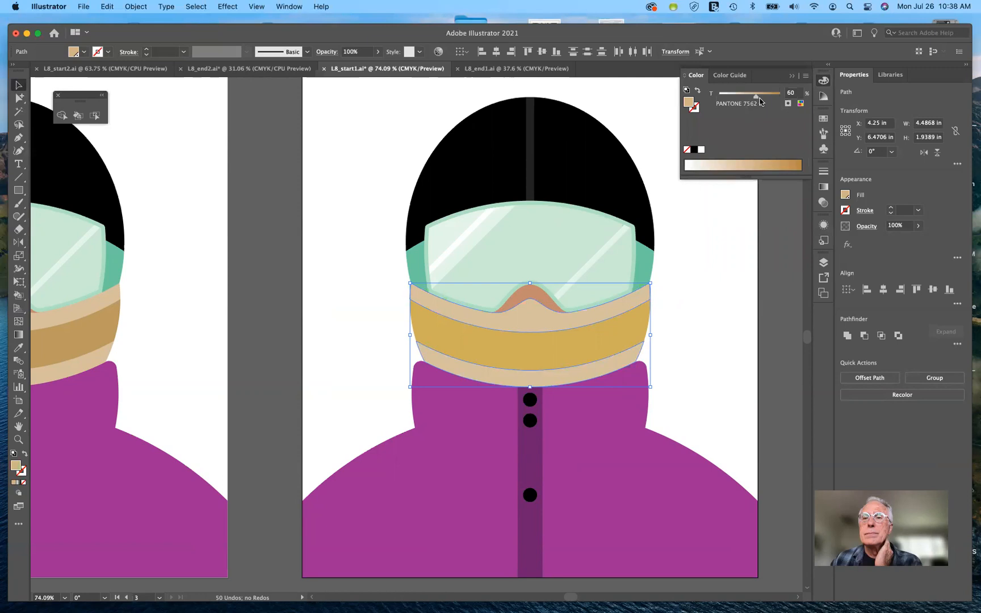
pyautogui.moveTo(760, 99); pyautogui.dragTo(762, 97)
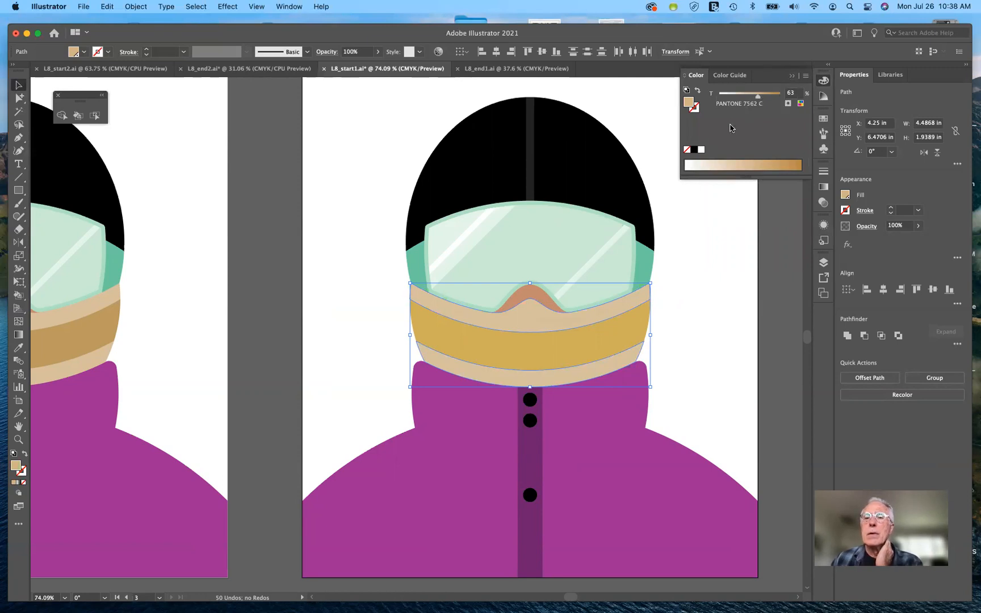
pyautogui.click(725, 77)
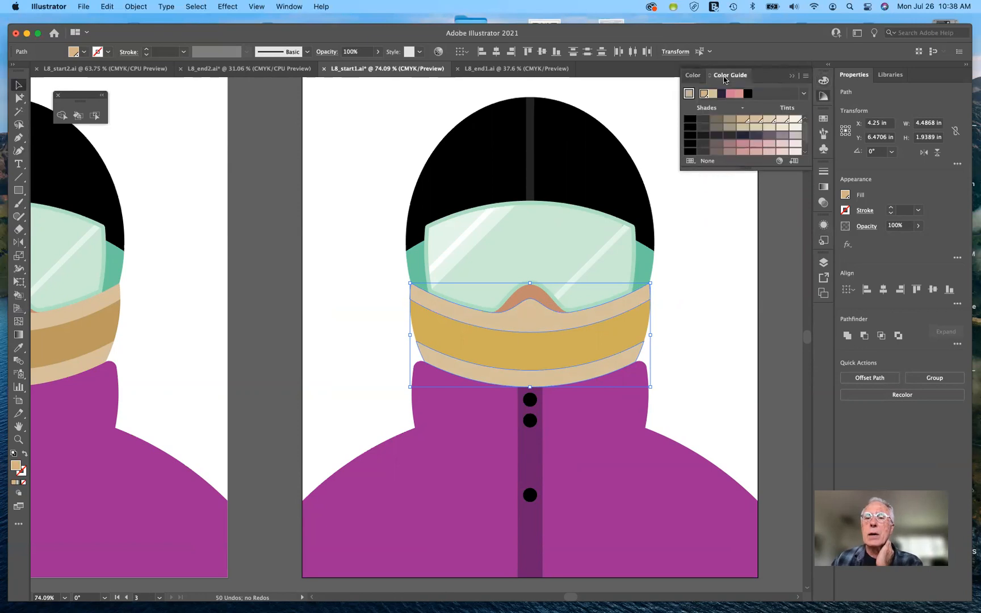
pyautogui.click(692, 78)
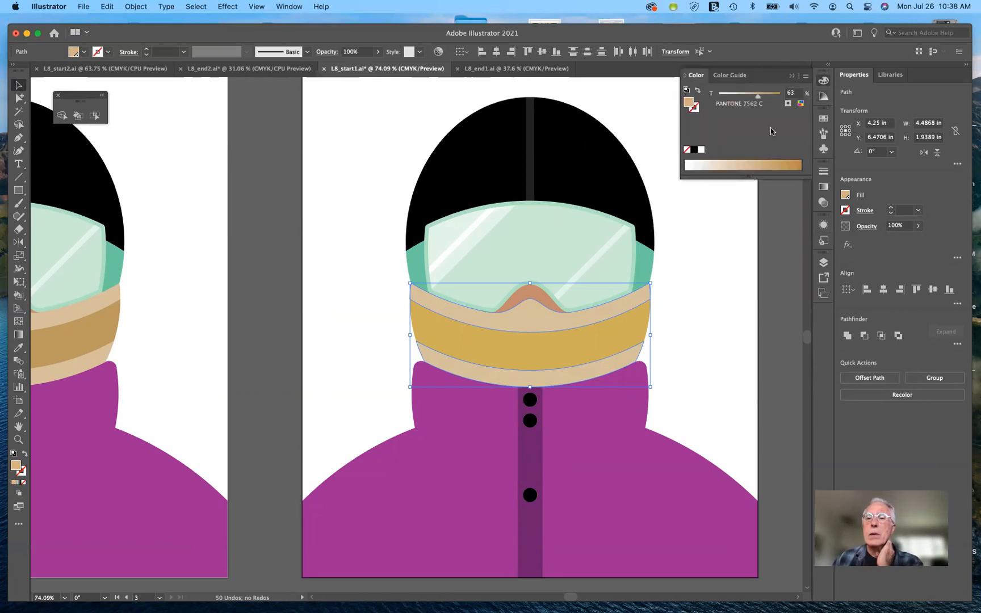
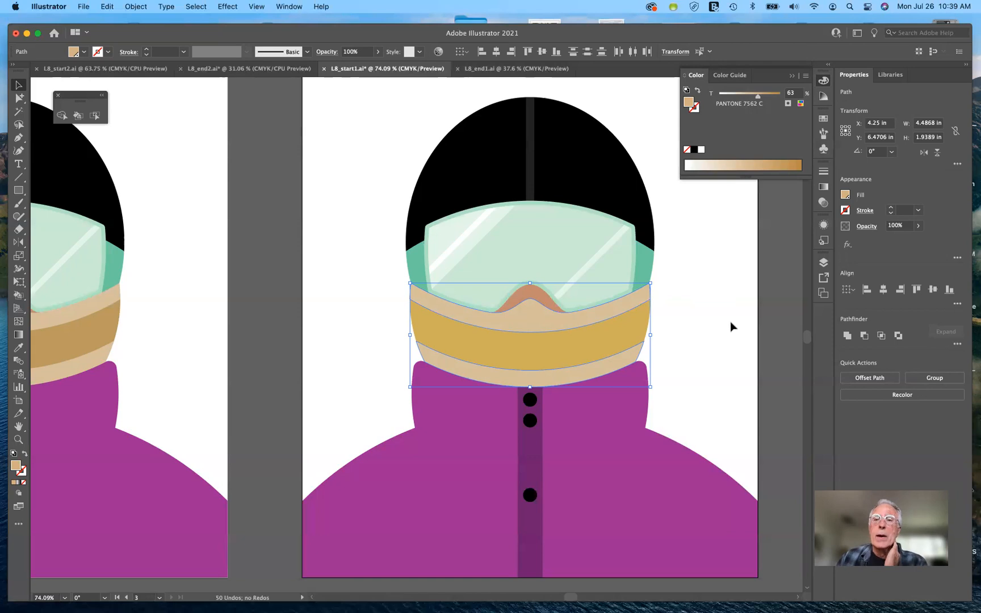
# Create a color group named snowboard3 from the selected outer scarf bands, with swatches for tints included, and deselect the artwork
pyautogui.click(794, 79)
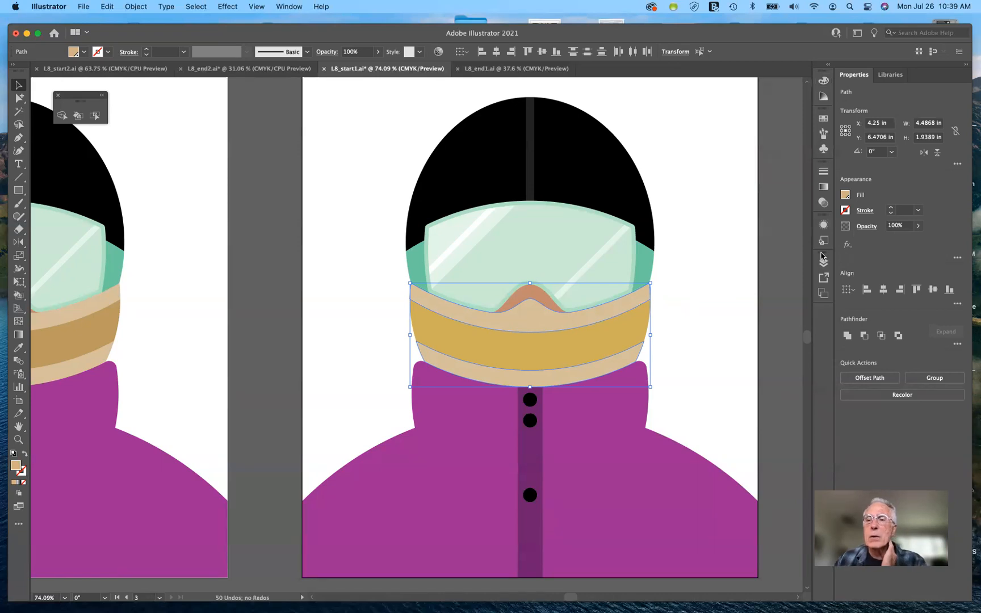
pyautogui.click(845, 195)
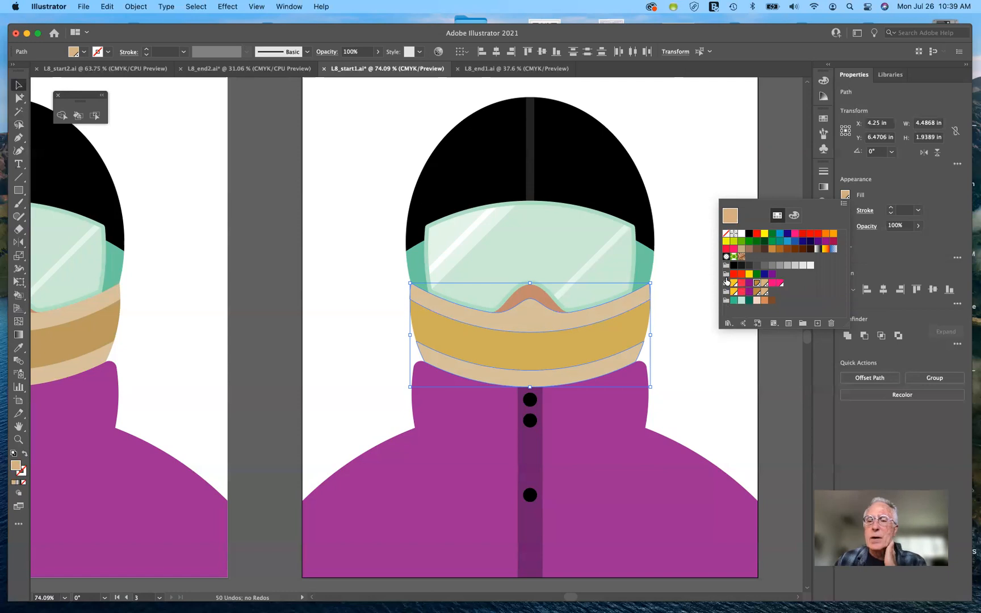
pyautogui.click(822, 300)
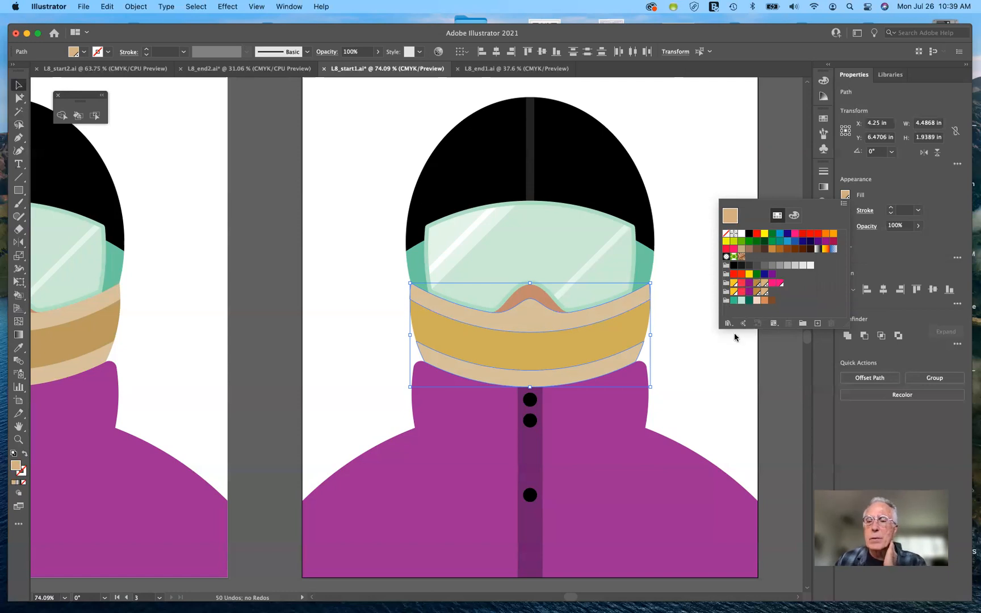
pyautogui.click(803, 324)
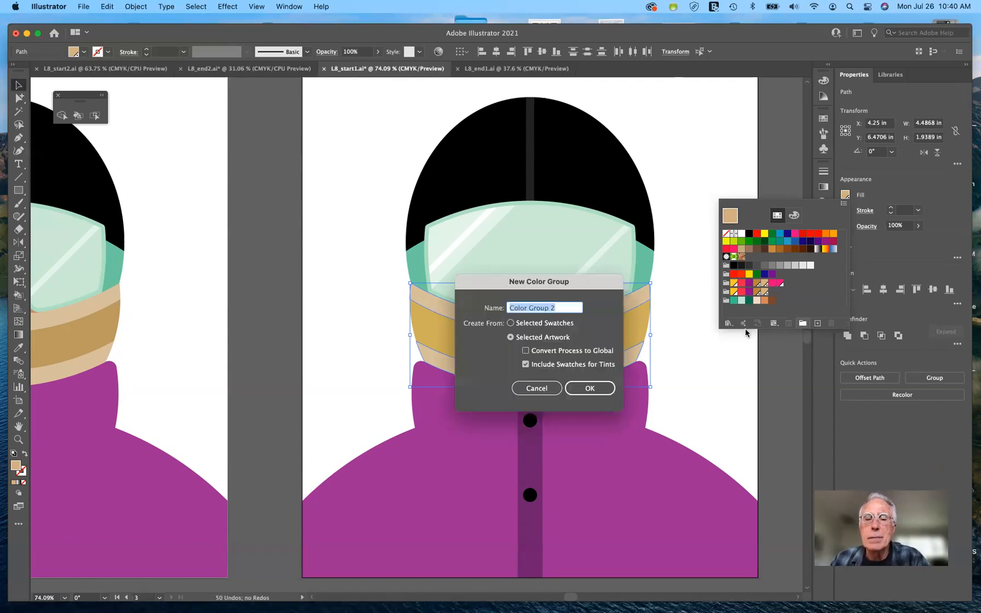
pyautogui.click(521, 307)
pyautogui.moveTo(557, 307); pyautogui.dragTo(497, 306)
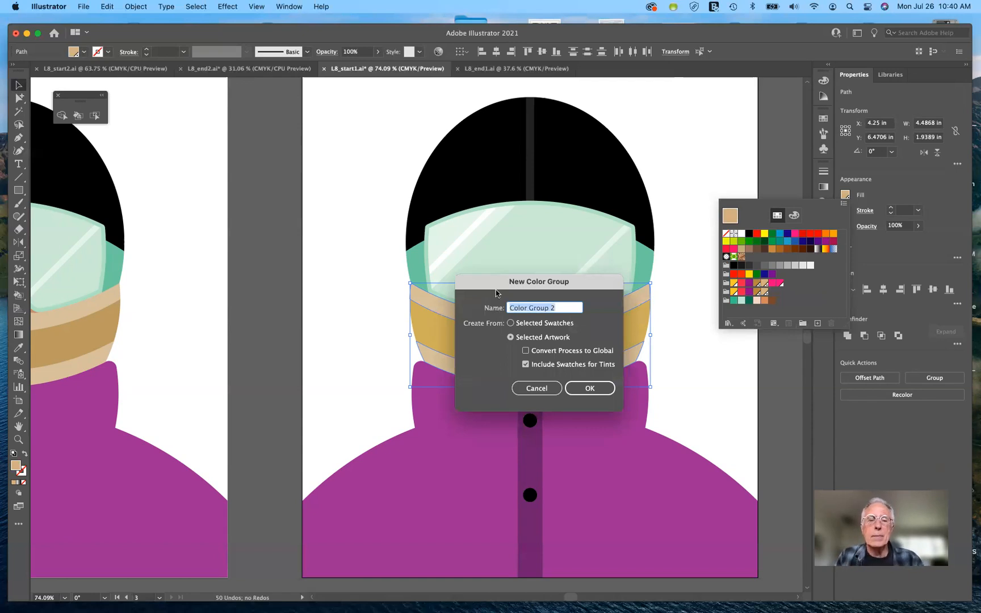
pyautogui.write('s')
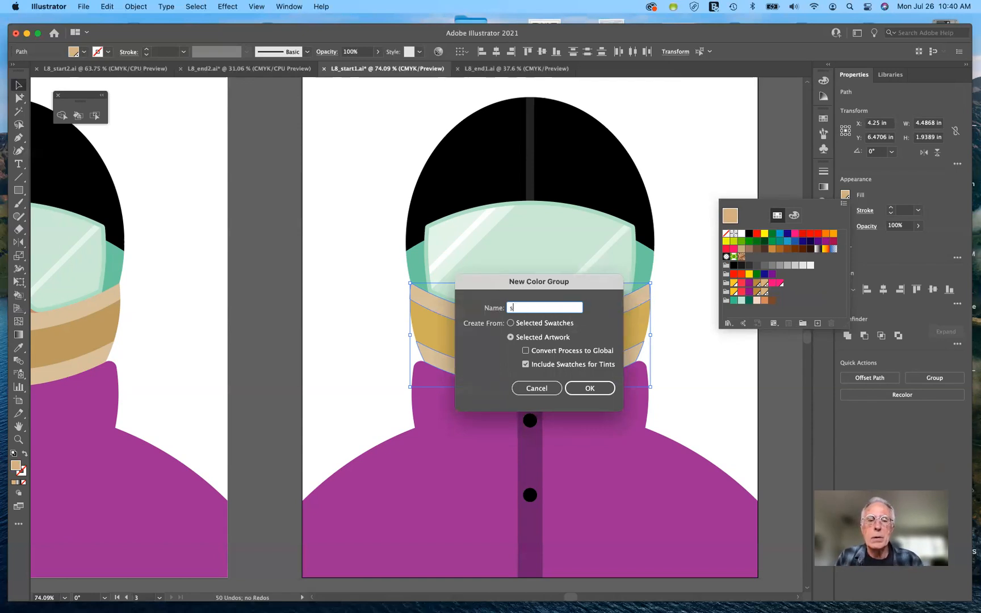
pyautogui.write('kate')
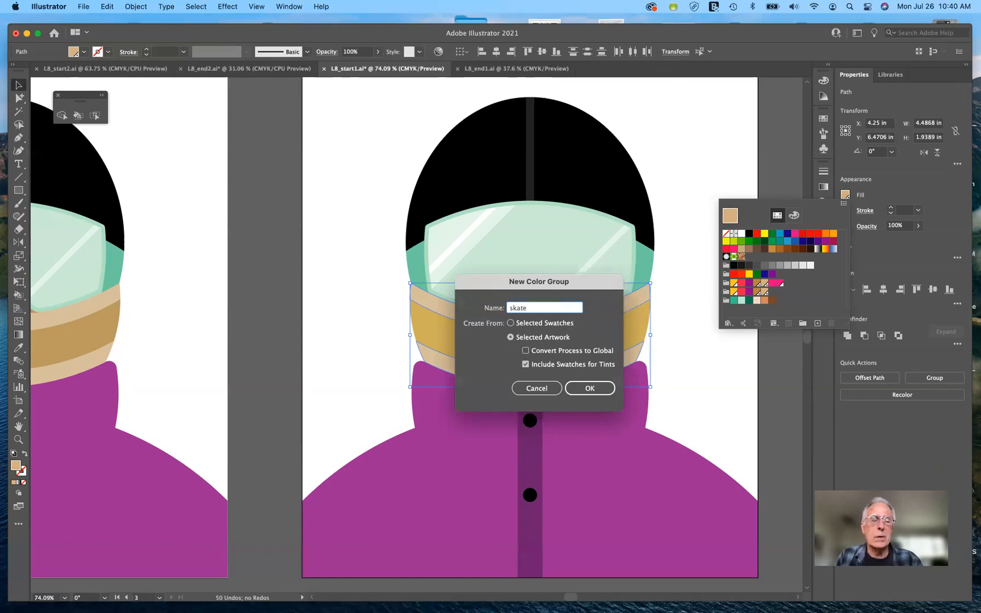
pyautogui.press('BackSpace')
pyautogui.press('BackSpace')
pyautogui.press('BackSpace')
pyautogui.press('BackSpace')
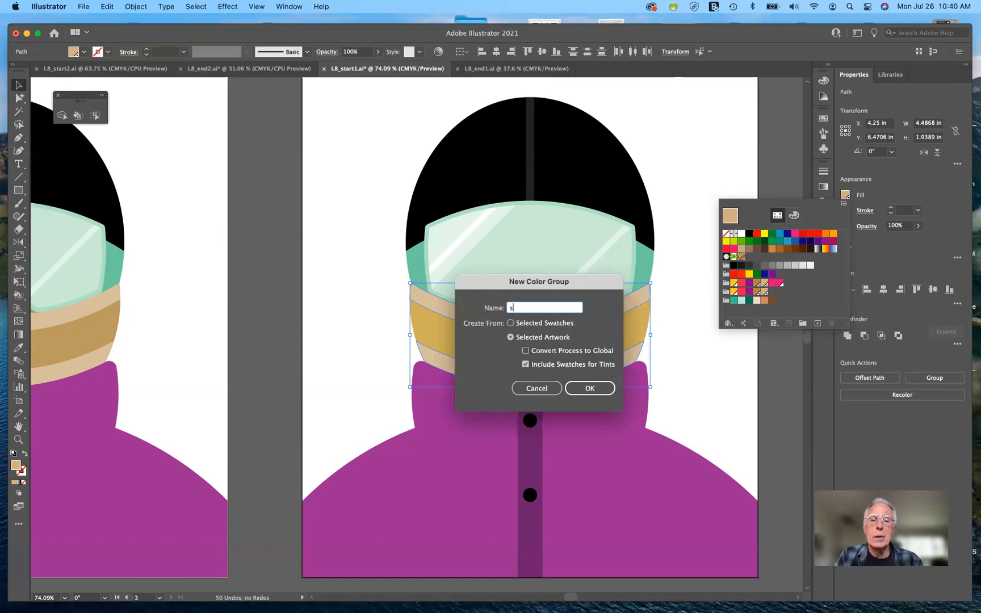
pyautogui.write('now')
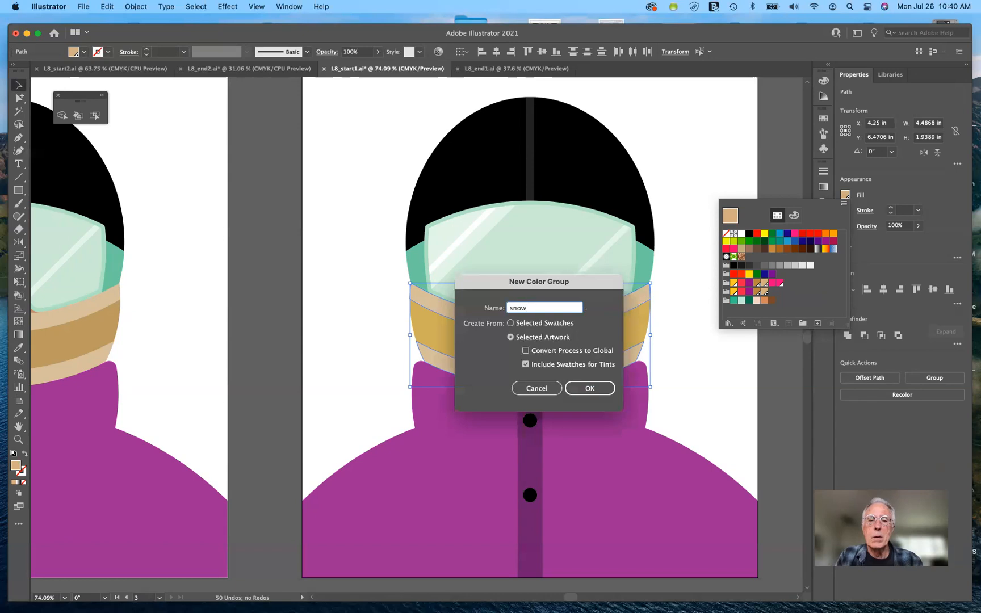
pyautogui.write('board')
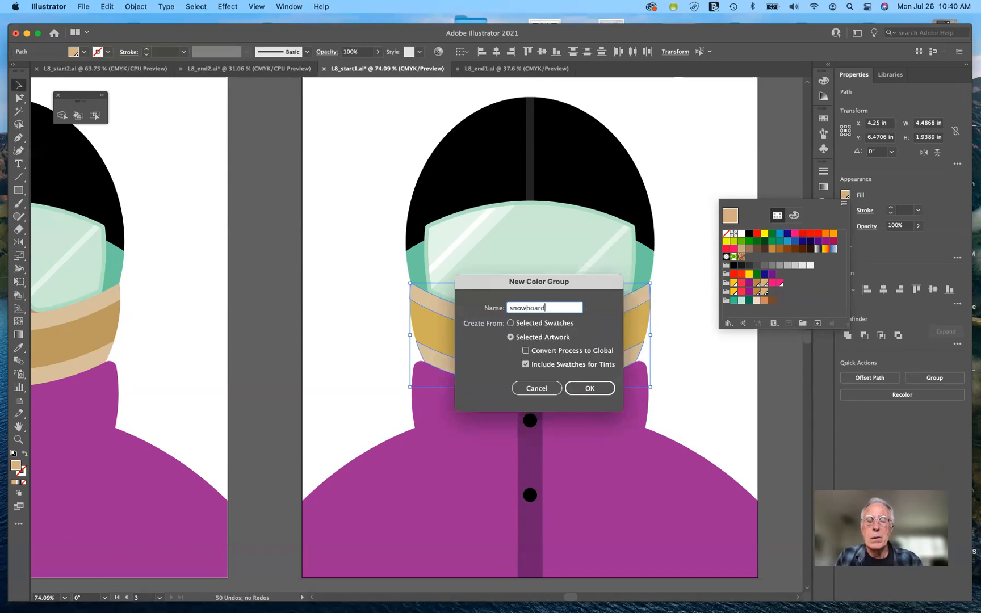
pyautogui.write('3')
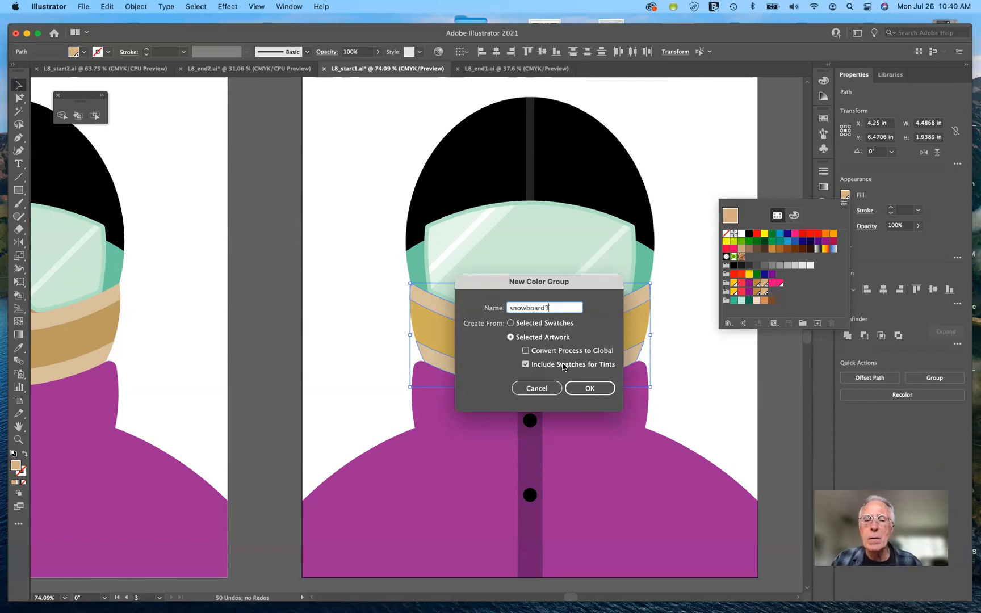
pyautogui.click(591, 391)
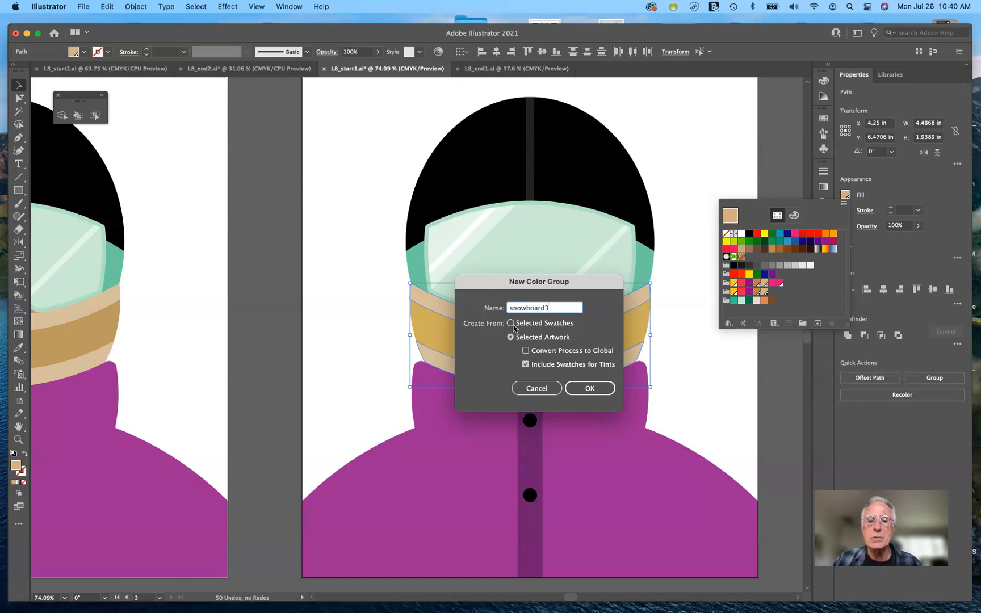
pyautogui.click(578, 384)
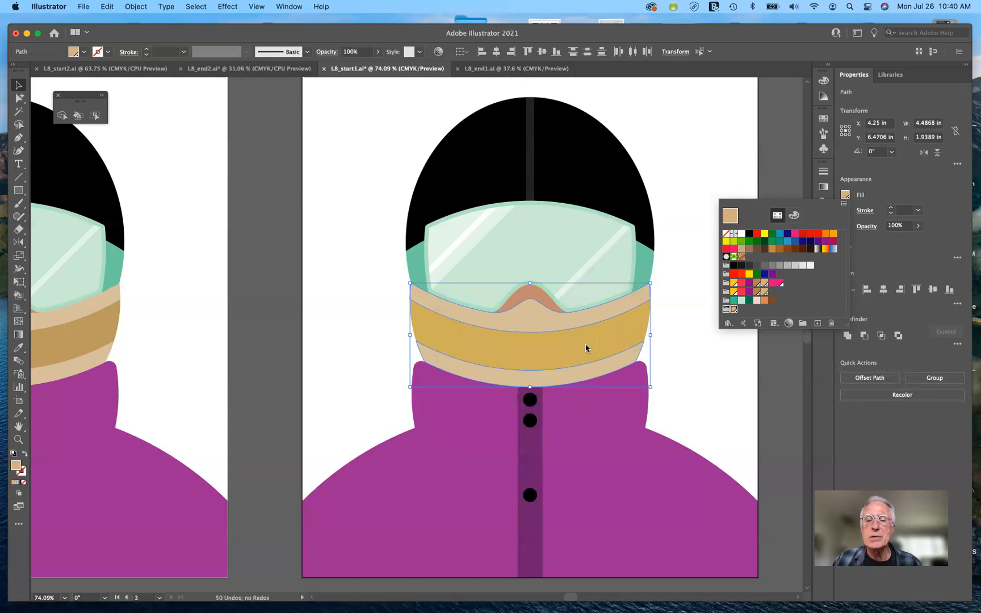
pyautogui.press('Escape')
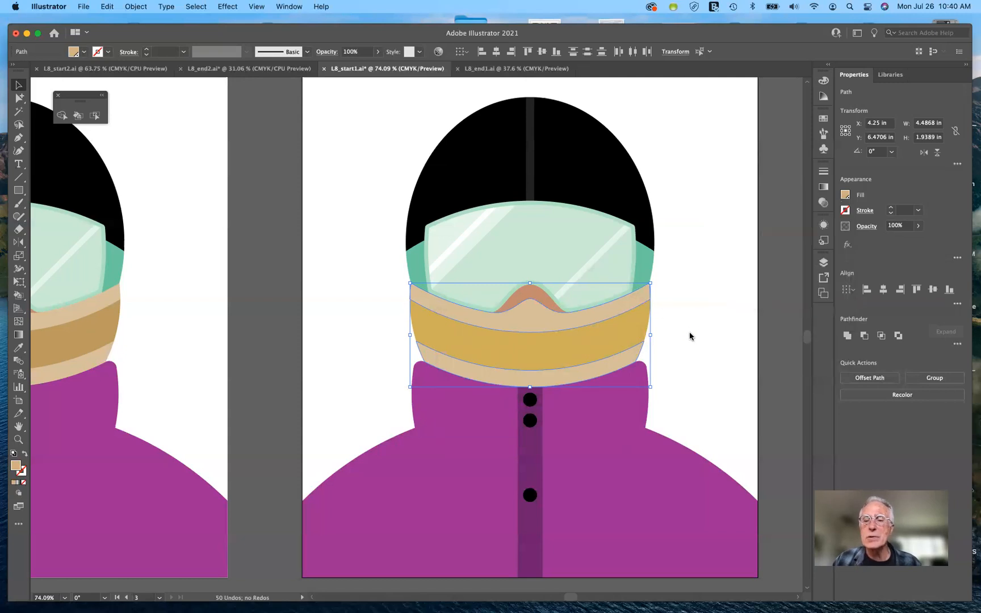
pyautogui.click(736, 304)
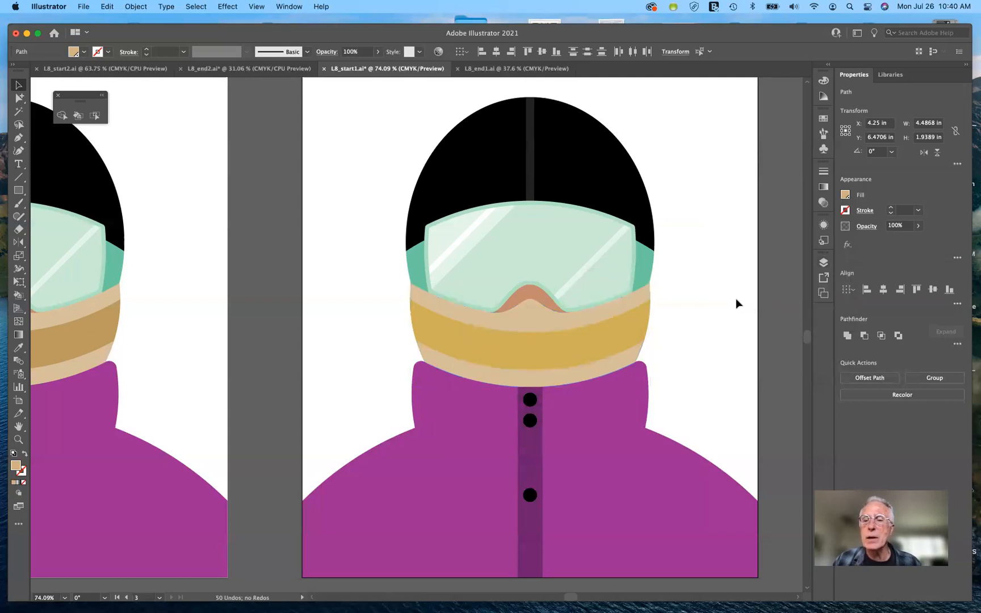
# Move the CMYK Magenta swatch and an orange swatch into the snowboard3 color group
pyautogui.click(823, 263)
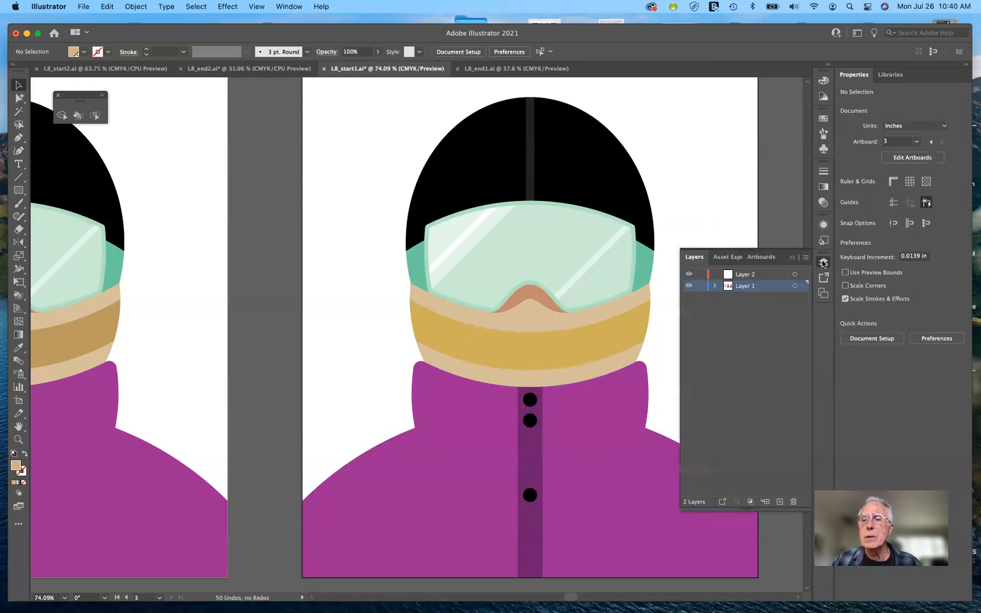
pyautogui.click(823, 262)
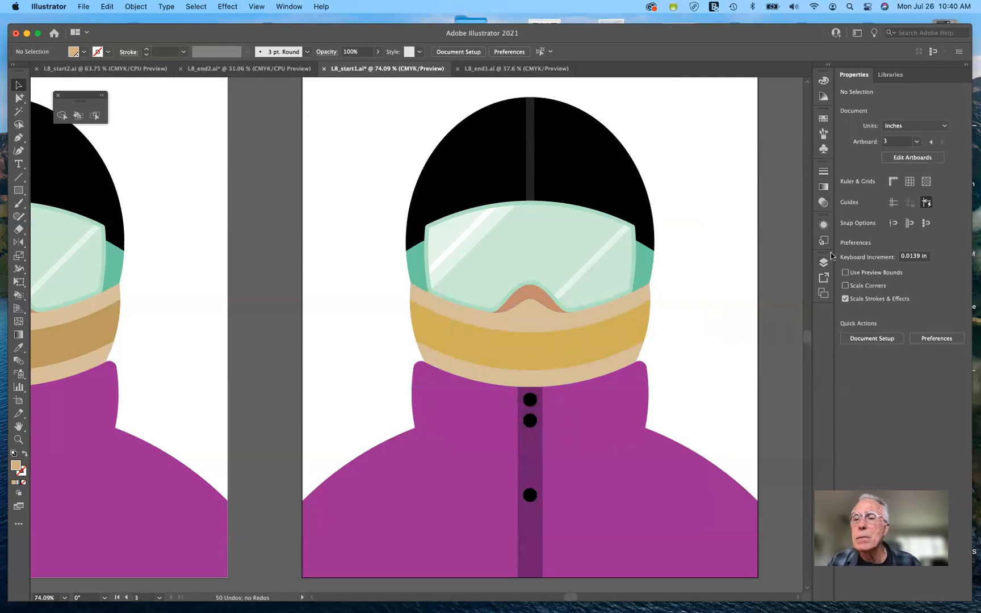
pyautogui.click(823, 119)
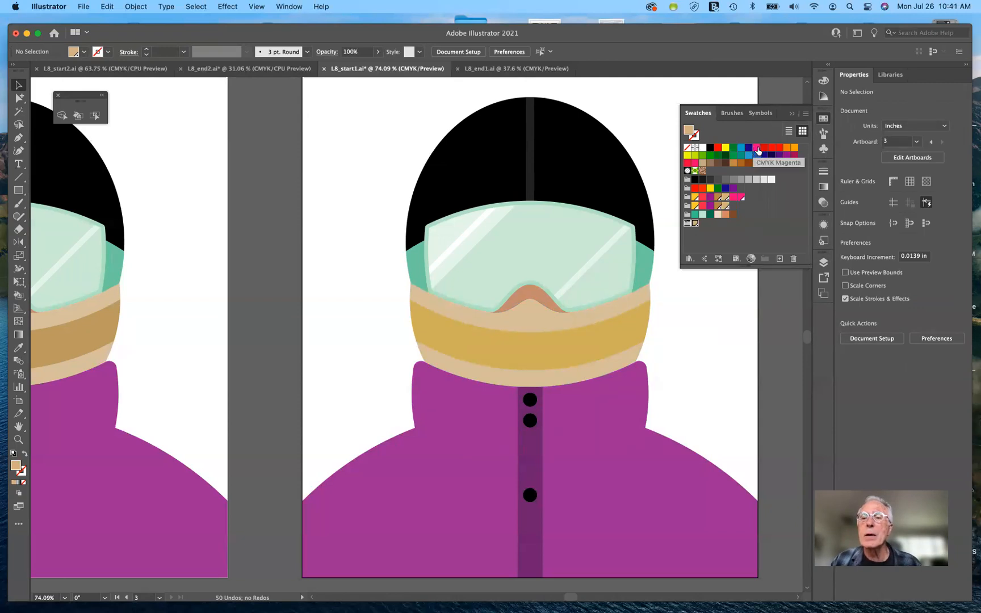
pyautogui.moveTo(757, 150); pyautogui.dragTo(694, 229)
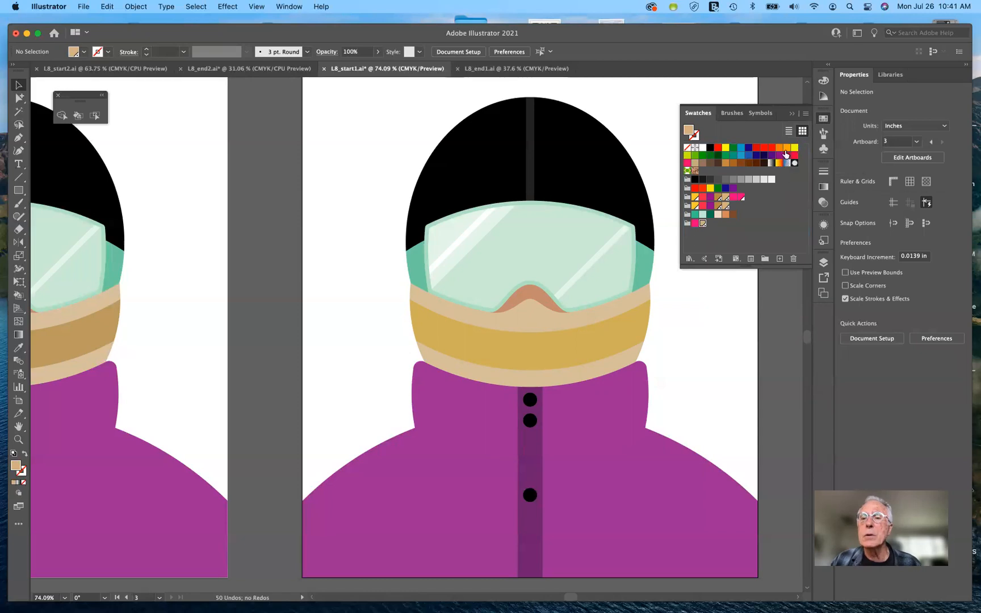
pyautogui.moveTo(786, 149); pyautogui.dragTo(686, 255)
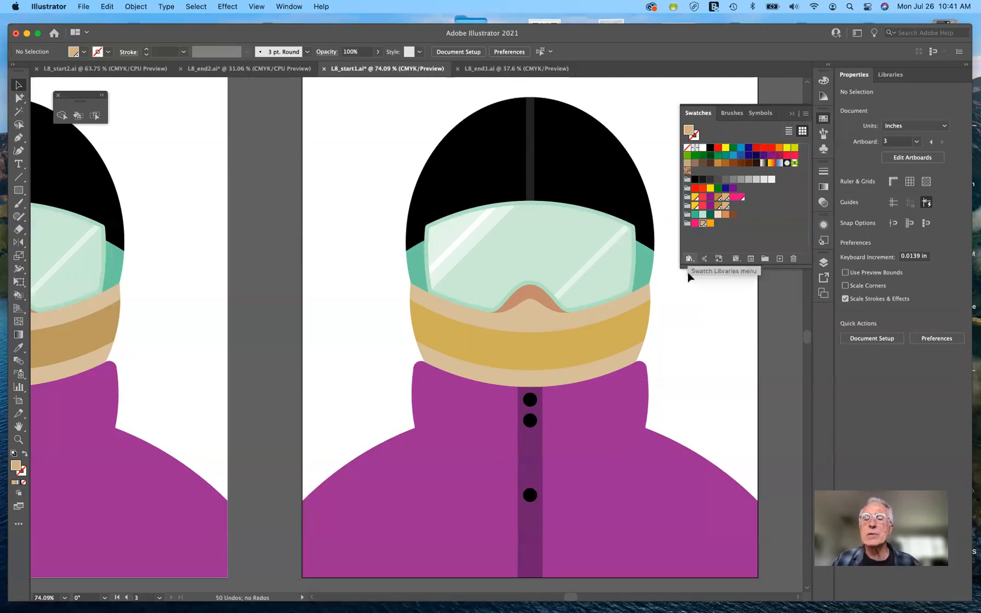
# Delete the snowboard3 color group together with its swatches
pyautogui.click(687, 224)
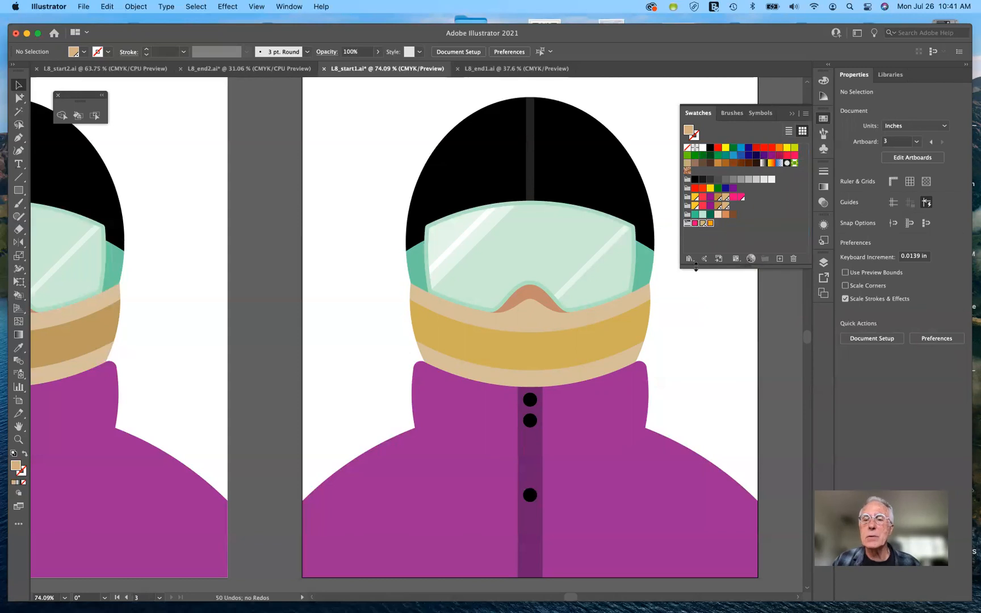
pyautogui.click(793, 259)
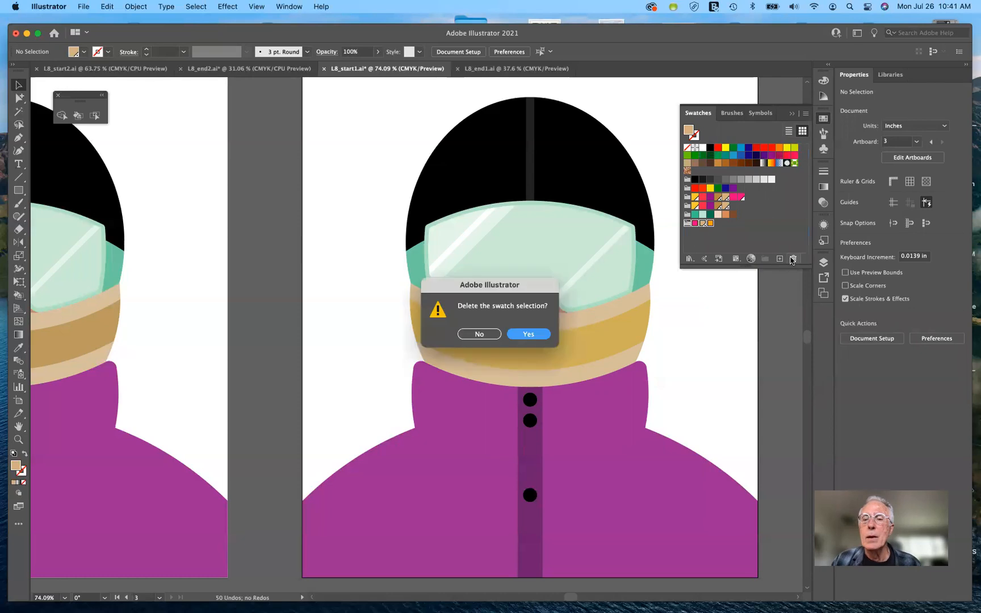
pyautogui.click(528, 334)
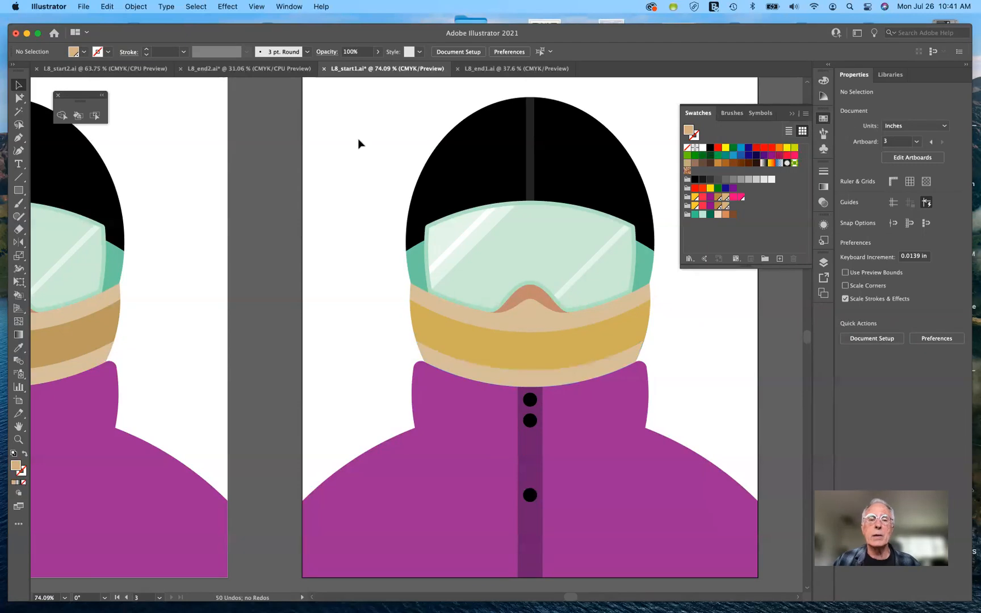
# Create a color group from all the artwork on the third artboard, with swatches for tints included, and deselect the artwork
pyautogui.moveTo(313, 95); pyautogui.dragTo(738, 557)
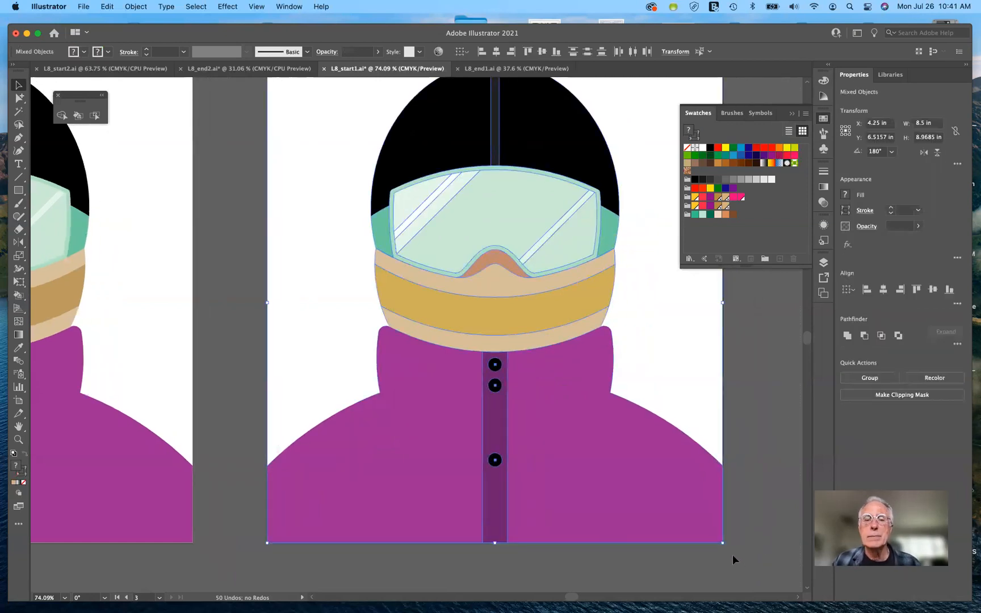
pyautogui.click(765, 260)
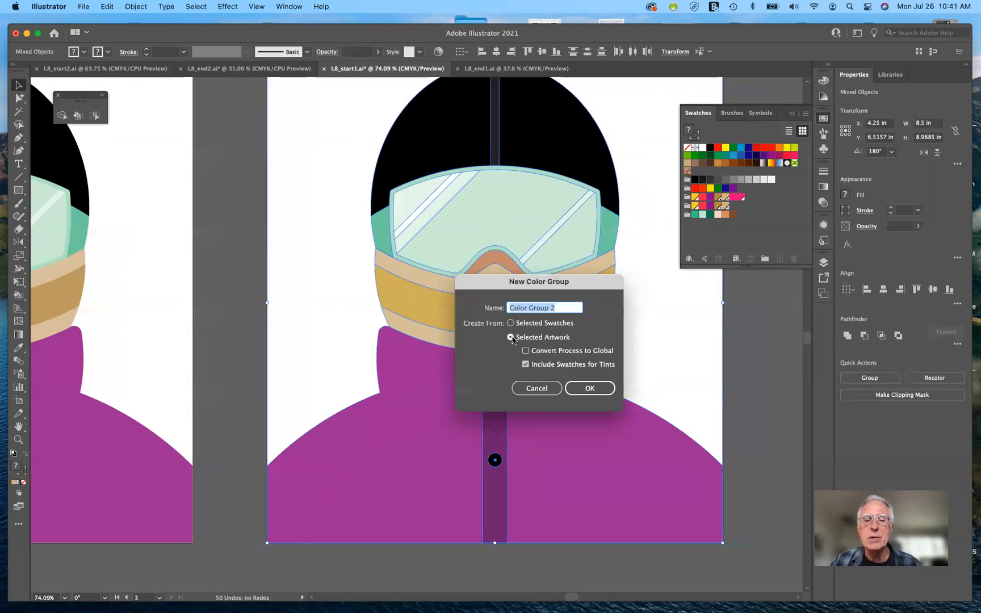
pyautogui.click(596, 389)
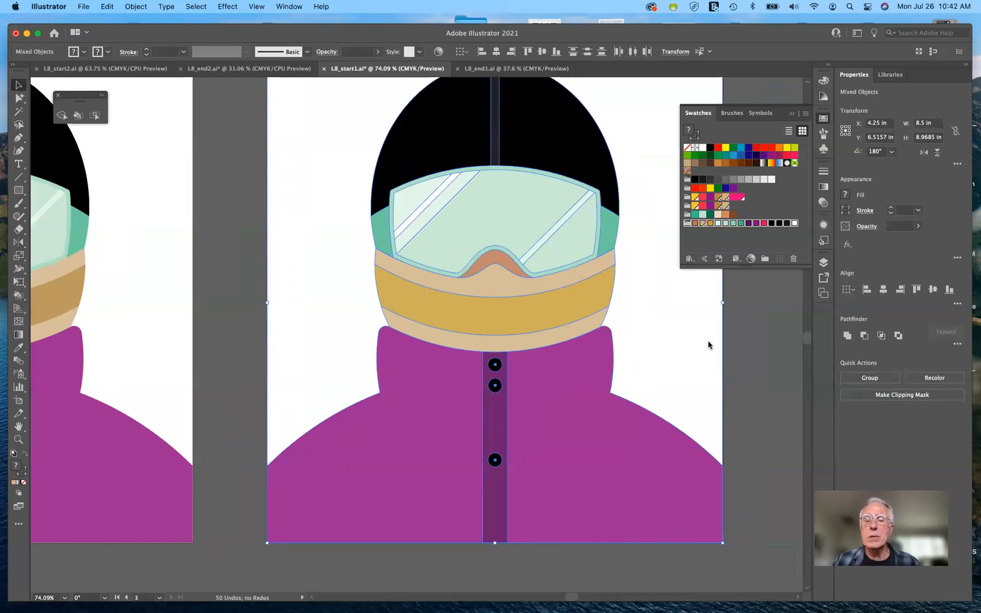
pyautogui.click(701, 388)
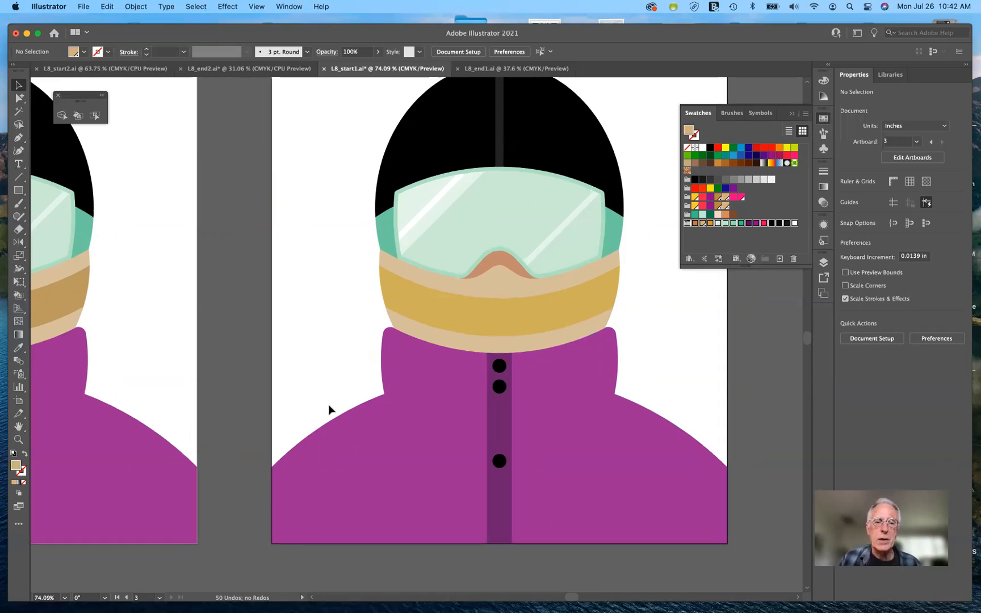
# Examine the fill of the jacket's dark button strip on the third artboard beside the second artboard's artwork
pyautogui.hscroll(-7, 329, 404)
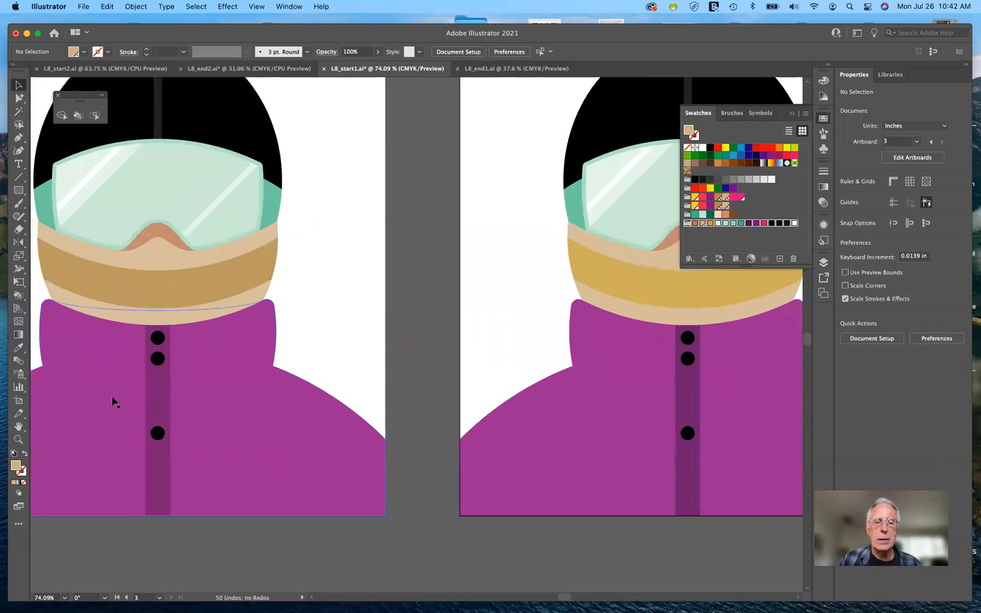
pyautogui.click(689, 394)
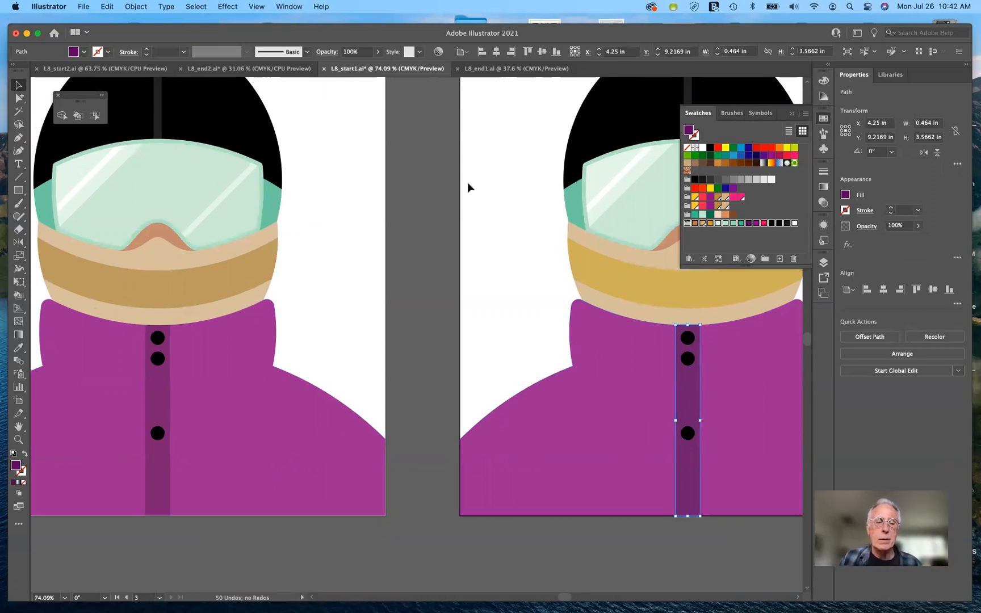
pyautogui.hscroll(5, 467, 188)
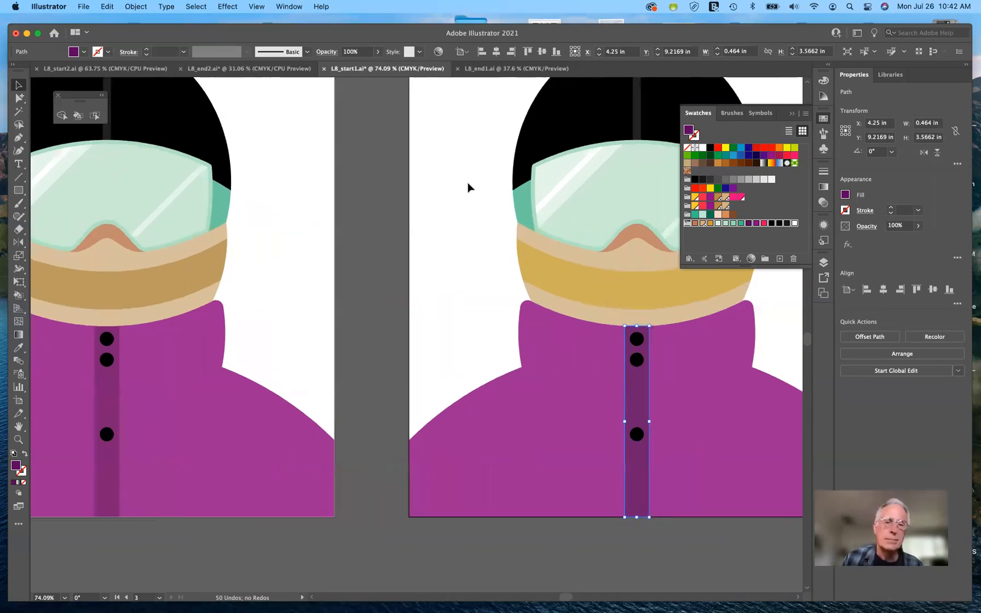
pyautogui.hscroll(10, 468, 182)
pyautogui.scroll(3, 468, 182)
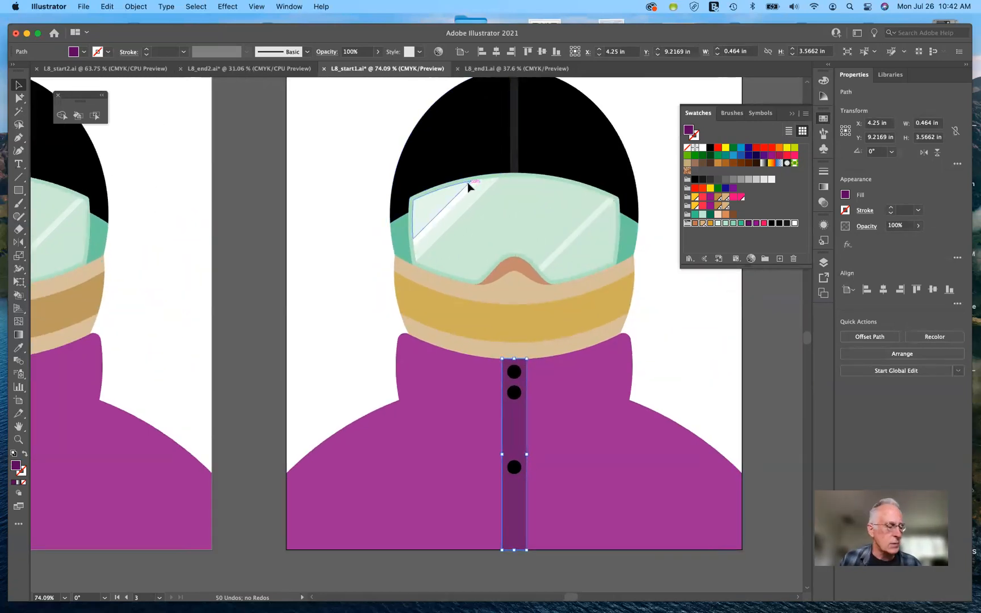
pyautogui.hscroll(3, 468, 183)
pyautogui.scroll(-1, 468, 182)
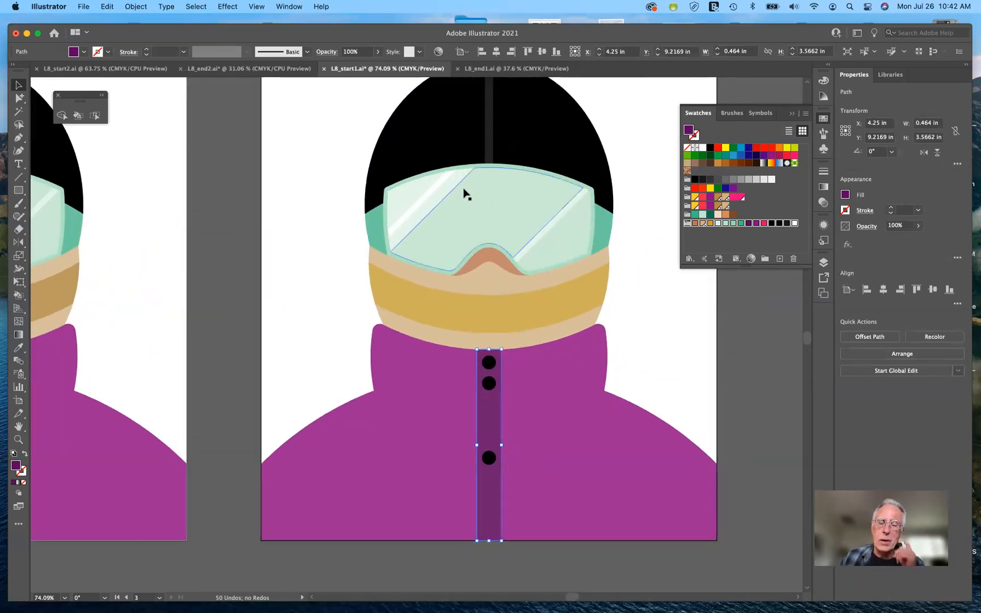
# Examine the Color Guide suggestions for the green goggle strap on the third artboard and deselect the artwork
pyautogui.click(323, 254)
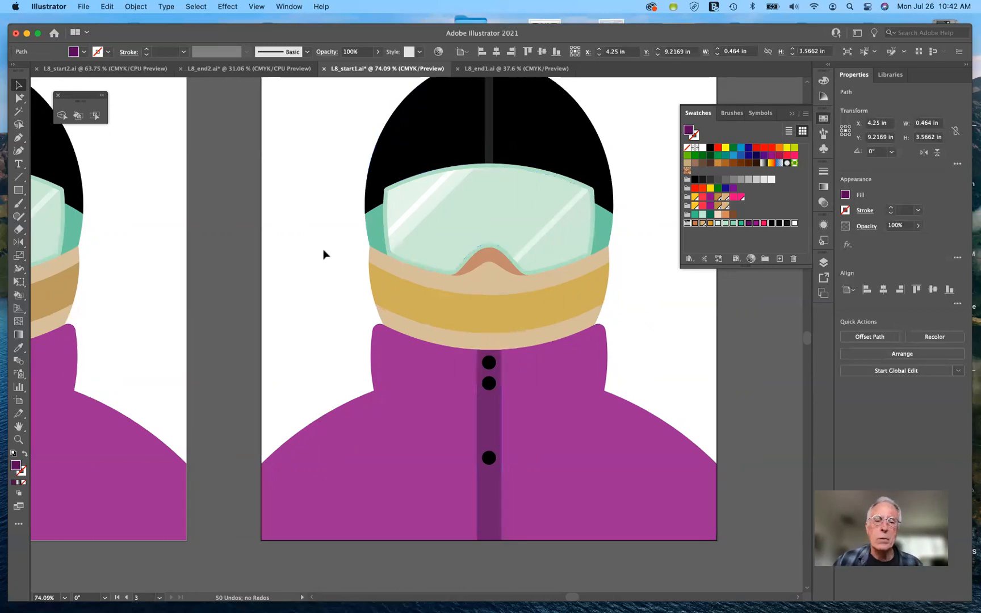
pyautogui.click(373, 227)
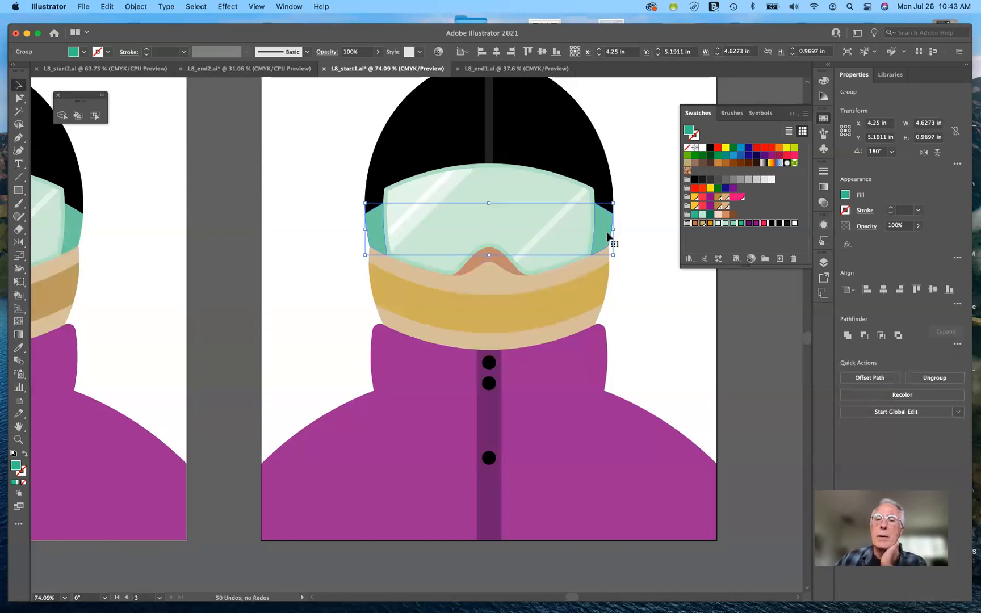
pyautogui.click(790, 117)
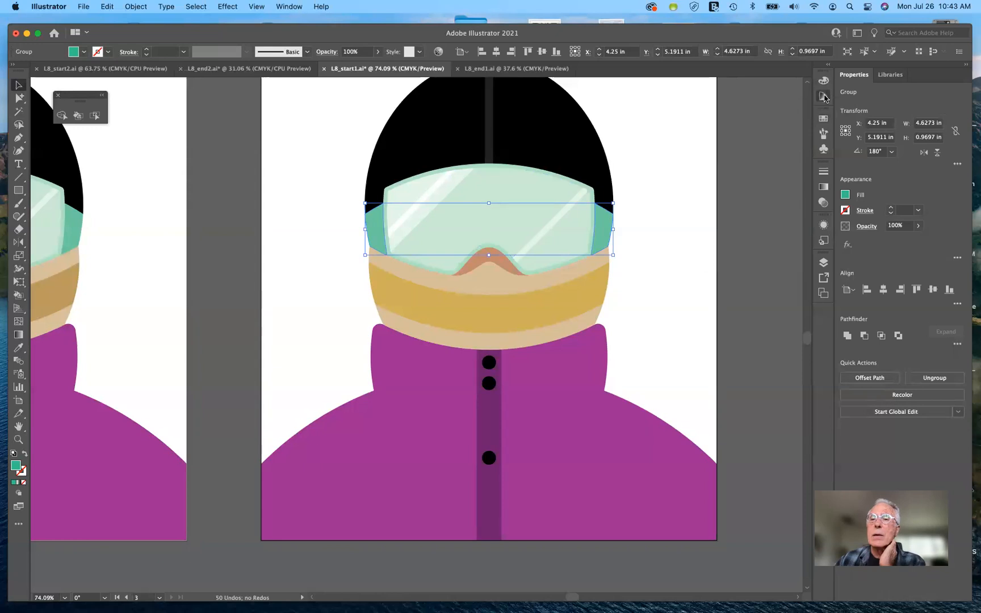
pyautogui.click(824, 97)
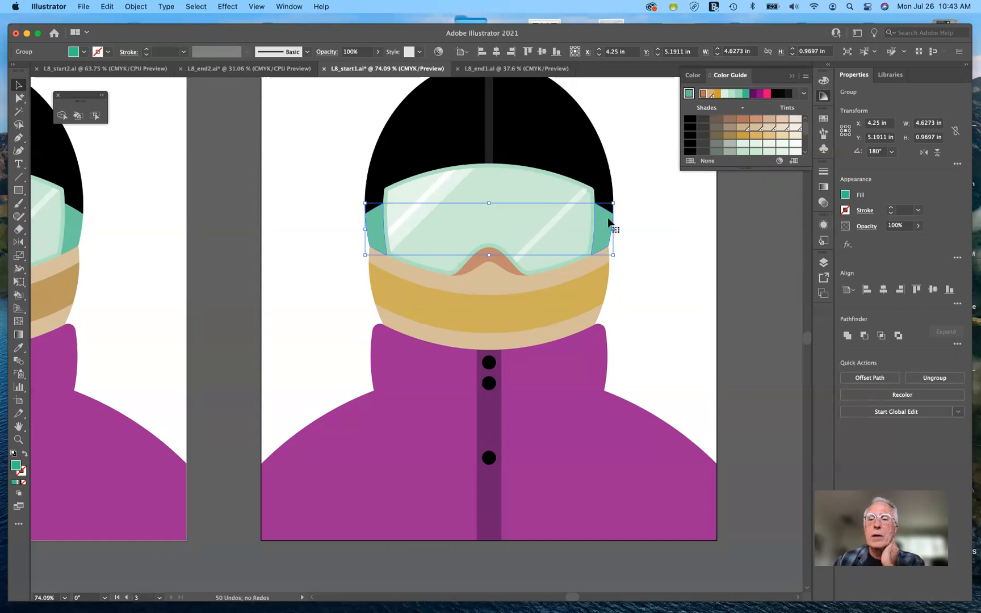
pyautogui.click(762, 219)
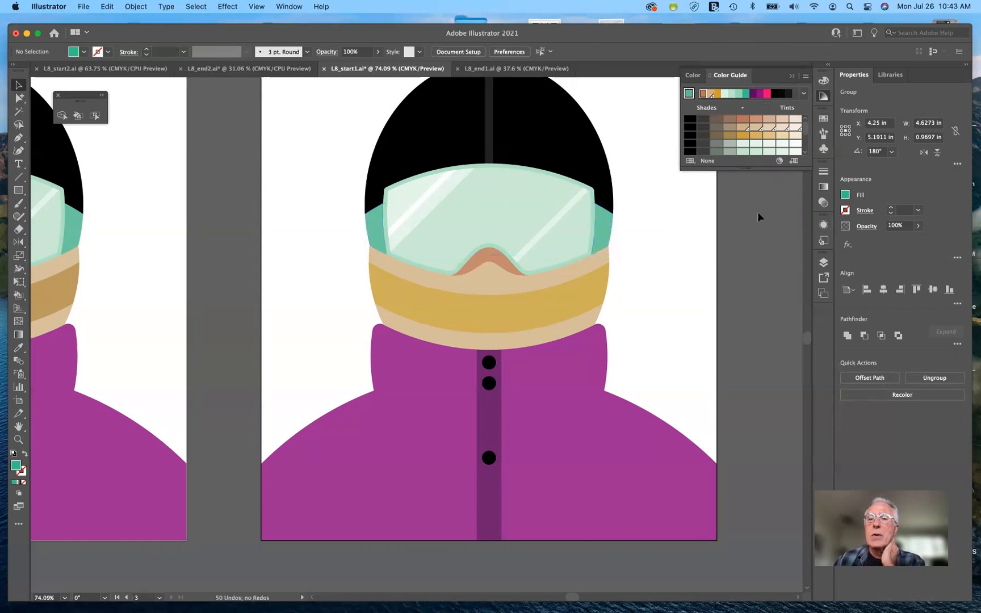
pyautogui.click(794, 76)
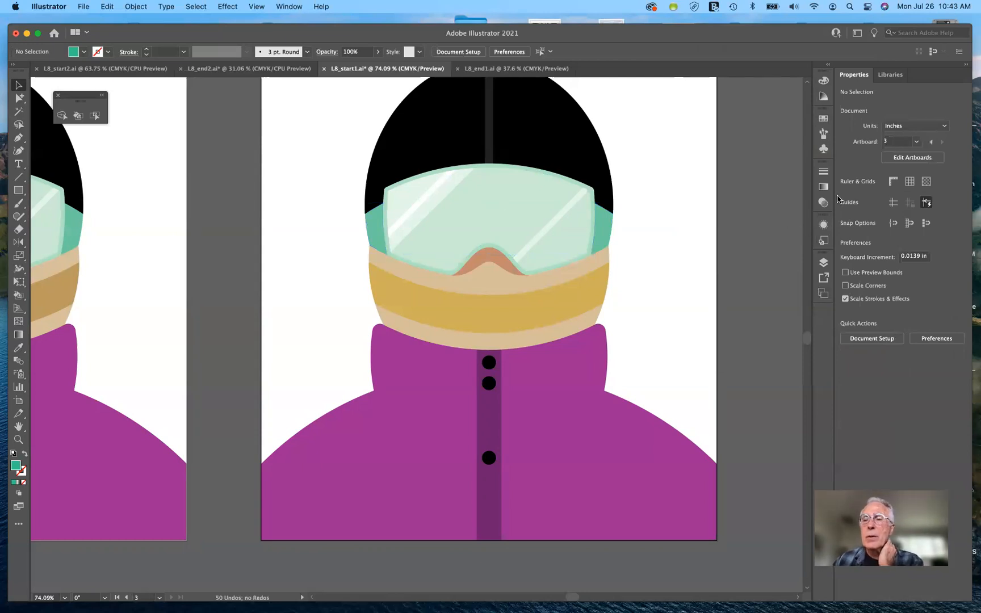
# Examine the saved color groups among the document's swatches
pyautogui.click(823, 118)
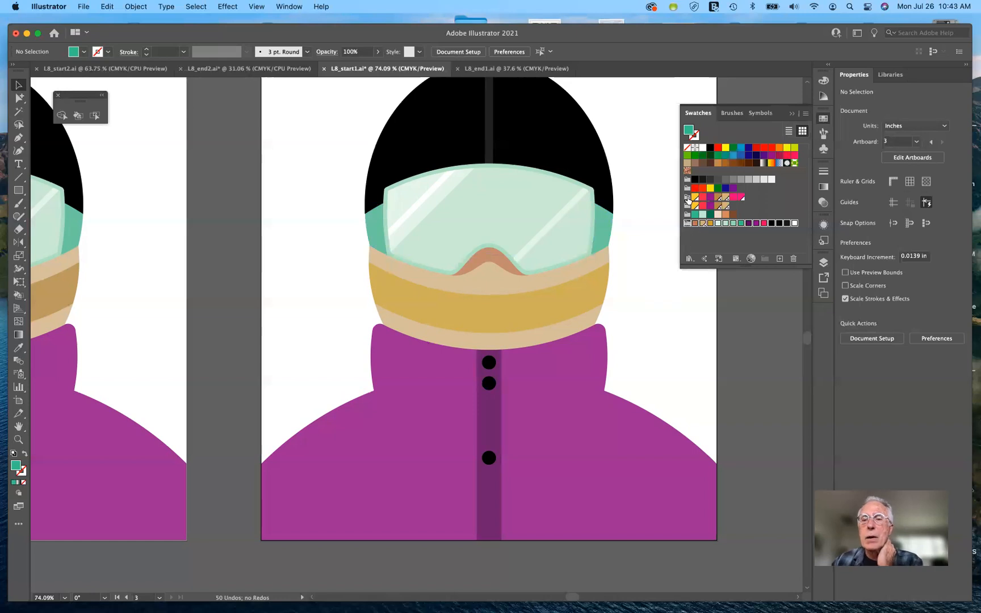
pyautogui.click(688, 197)
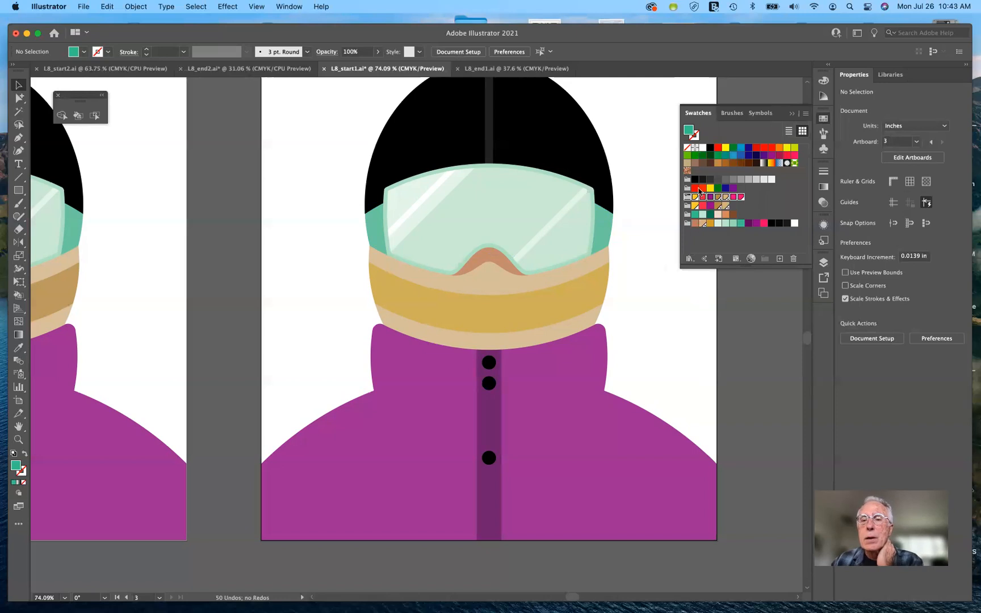
pyautogui.click(688, 207)
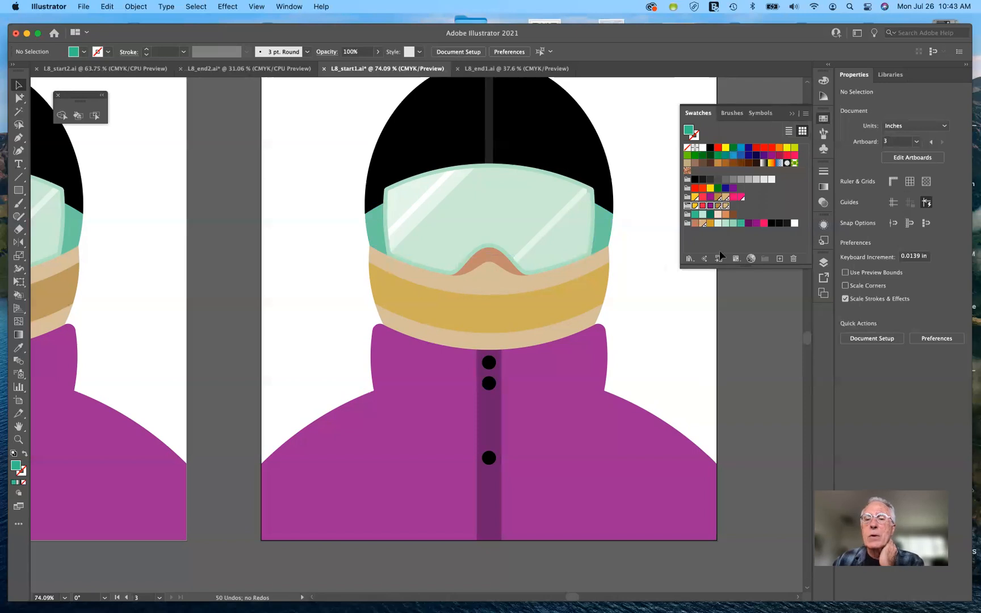
pyautogui.click(741, 285)
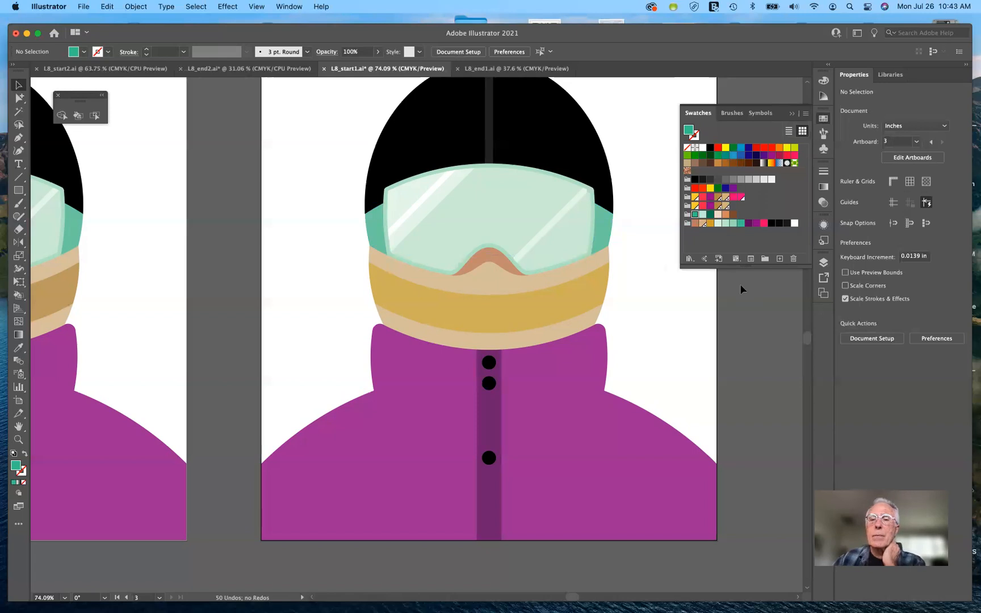
pyautogui.click(792, 115)
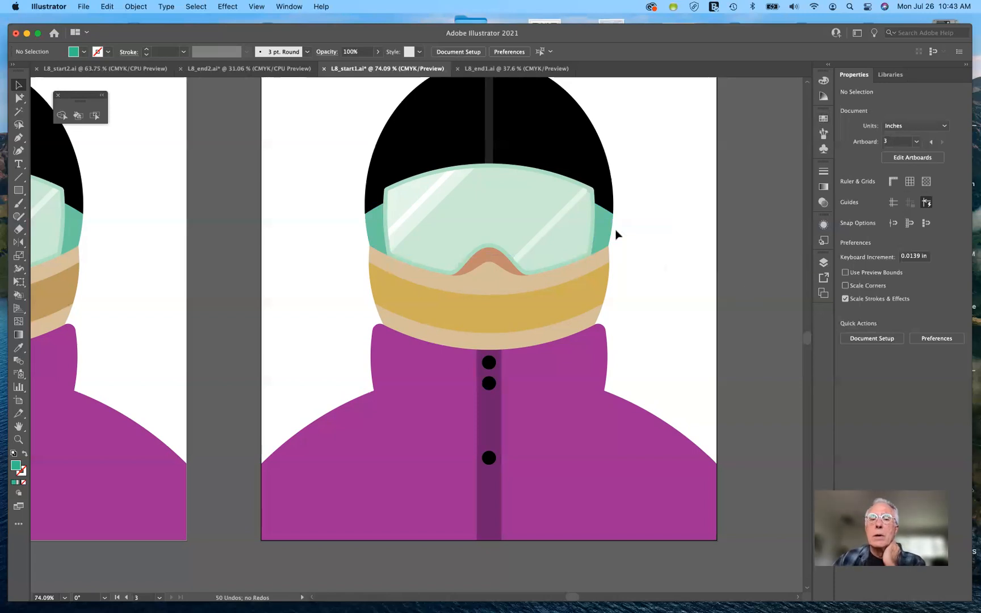
# Choose the Right Complement harmony rule in the Color Guide and set the goggle strap's green as its base color
pyautogui.click(527, 227)
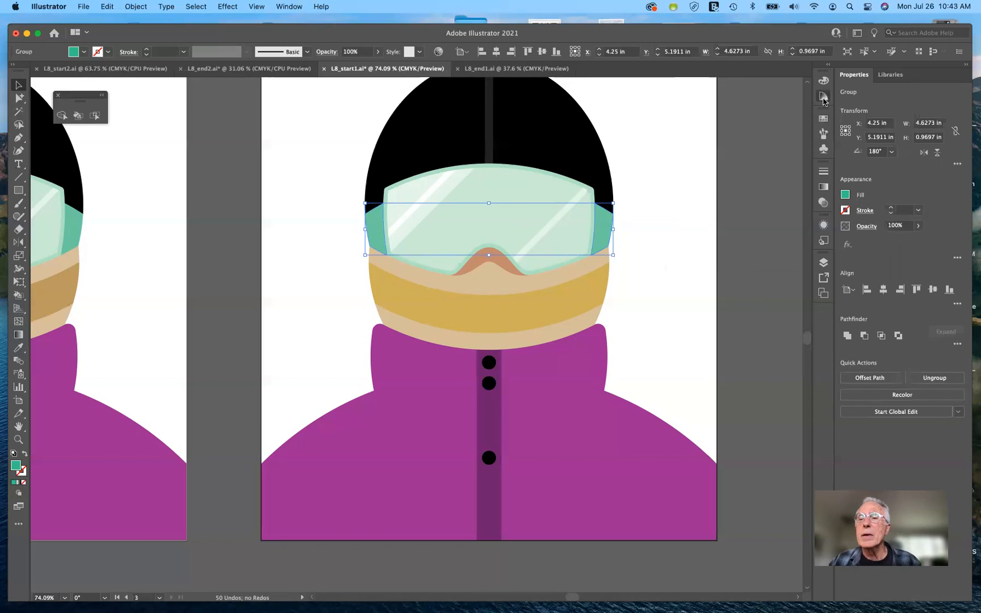
pyautogui.click(824, 100)
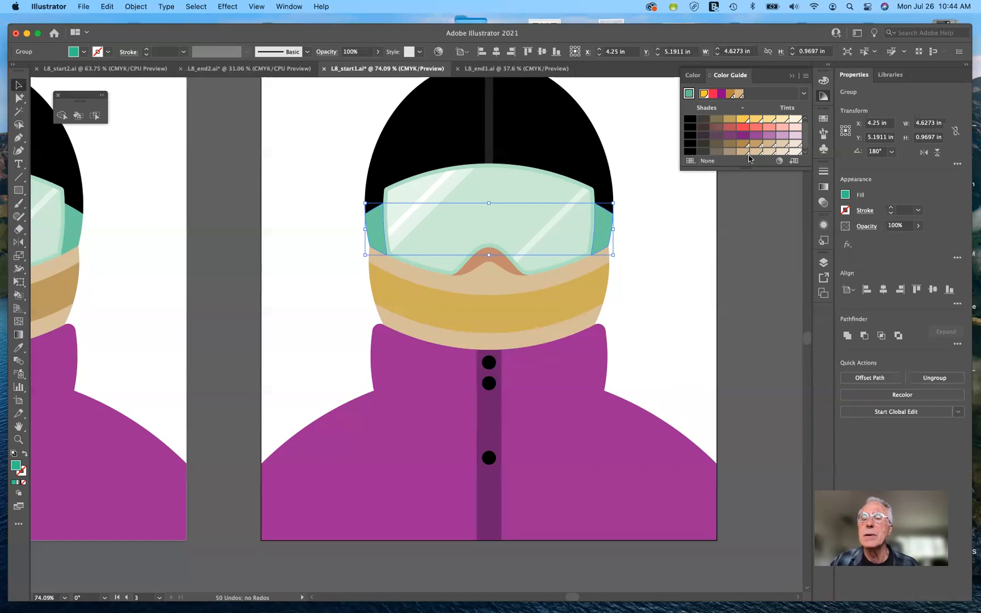
pyautogui.click(805, 96)
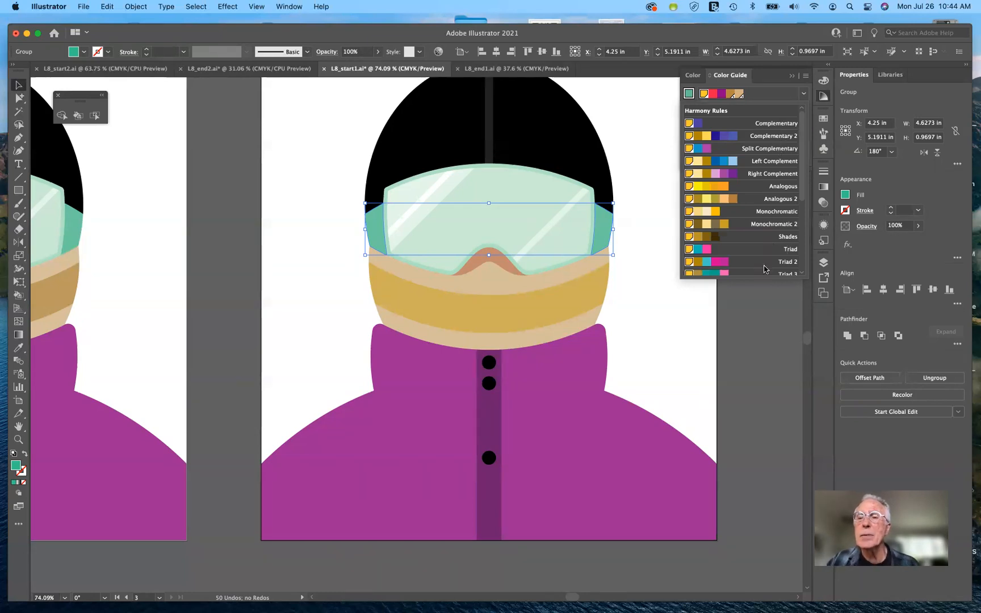
pyautogui.scroll(-5, 761, 266)
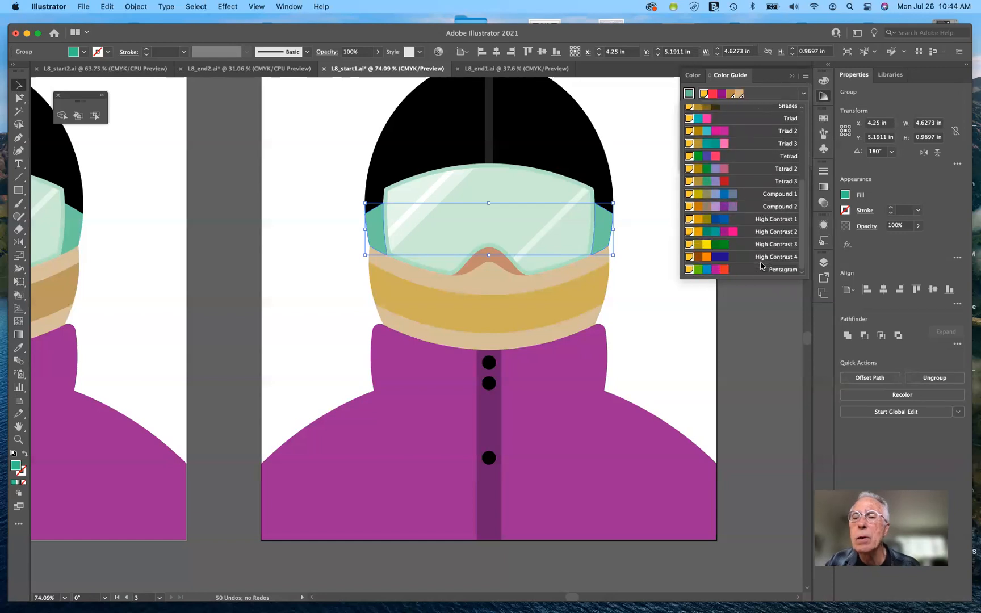
pyautogui.scroll(8, 761, 266)
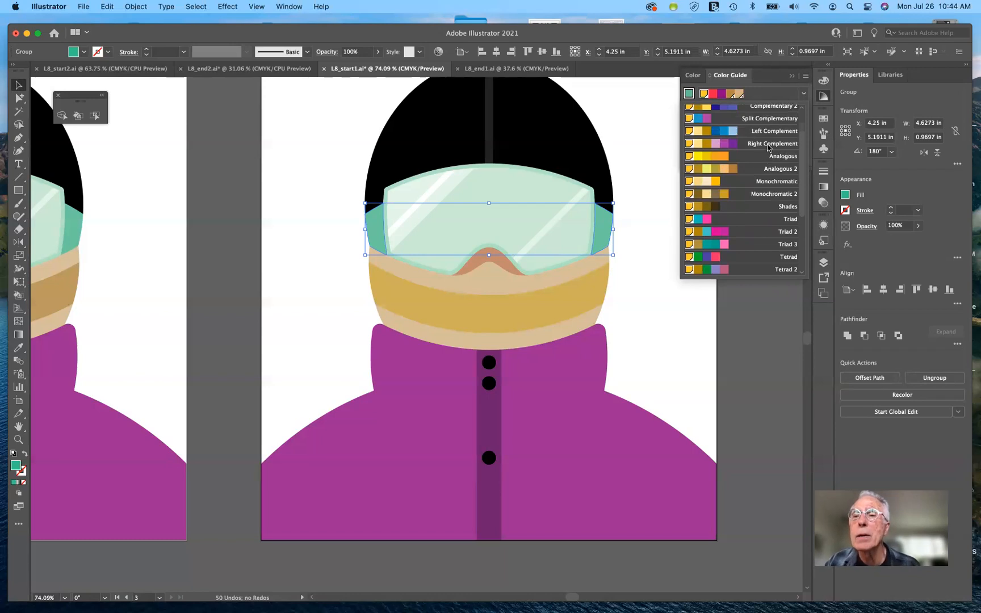
pyautogui.scroll(2, 795, 227)
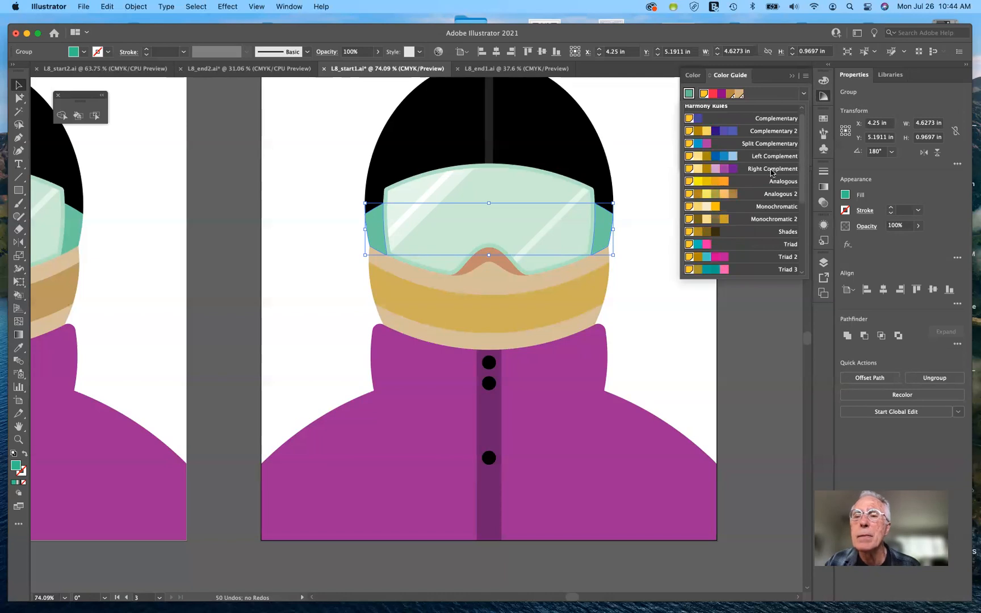
pyautogui.click(771, 170)
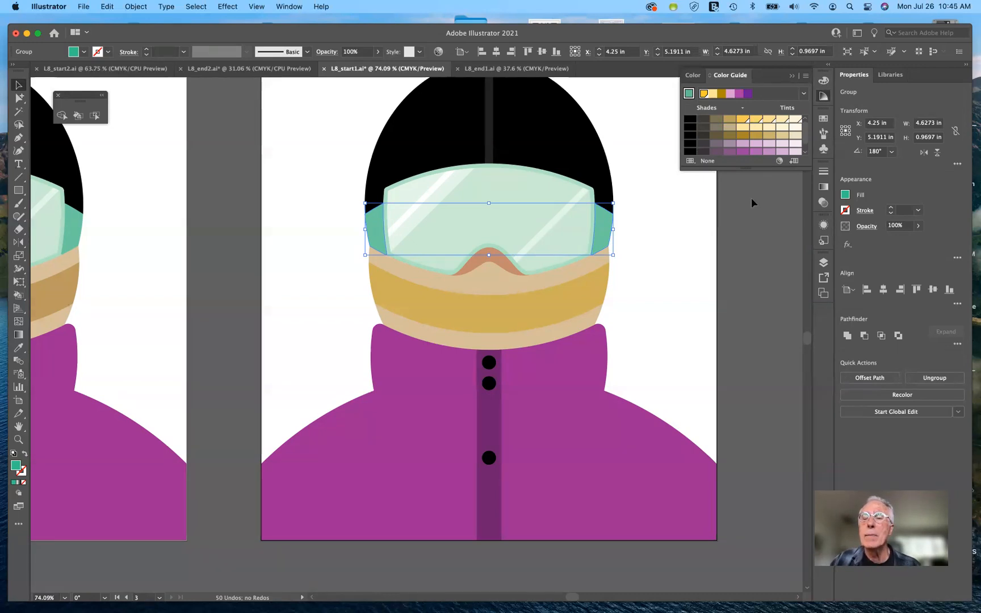
pyautogui.click(688, 95)
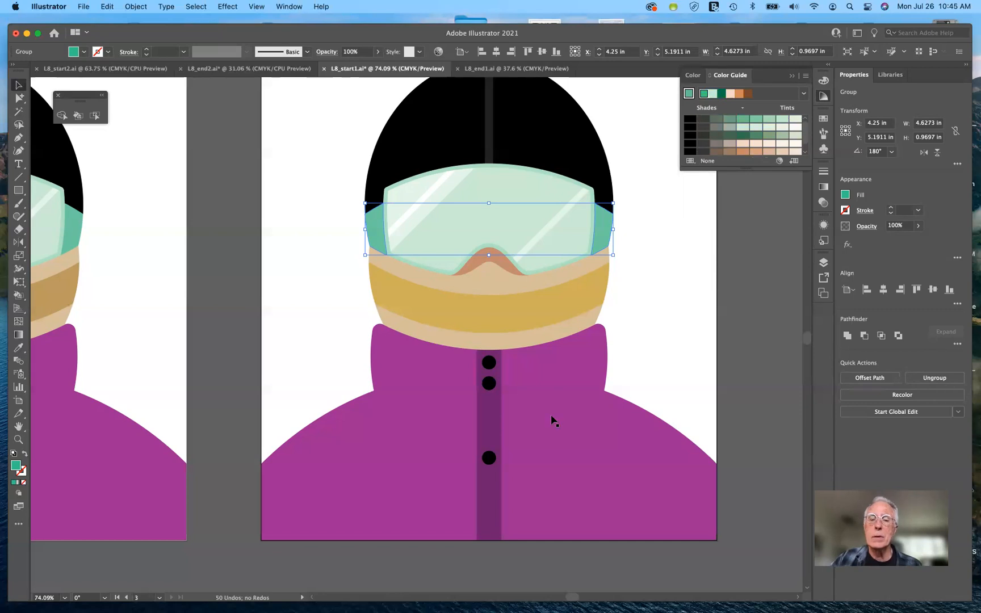
# Fill the jacket's button strip on the third artboard with a light tint of the harmony's dark green
pyautogui.click(617, 317)
pyautogui.click(501, 413)
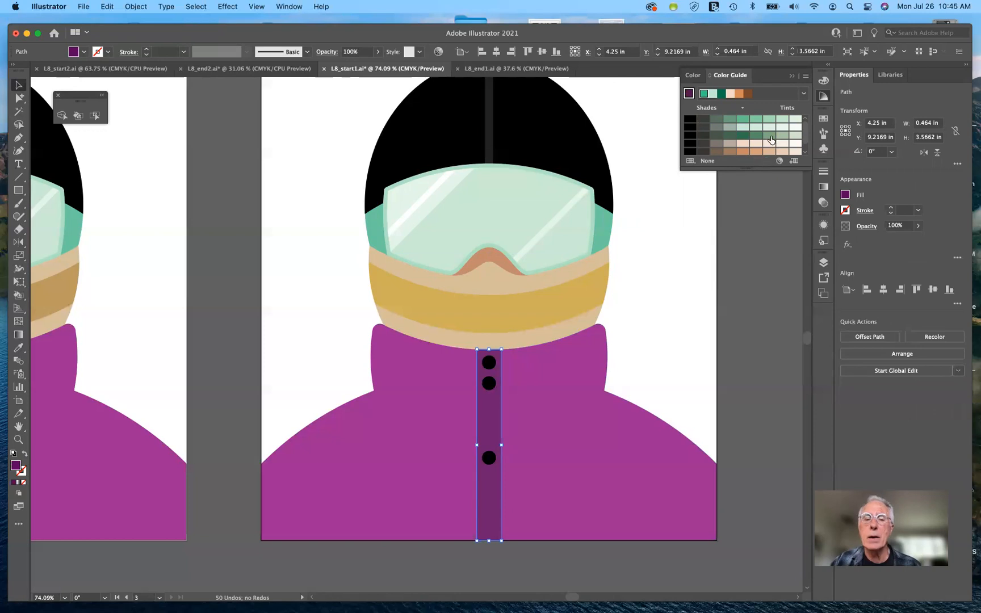
pyautogui.click(769, 136)
pyautogui.click(783, 136)
pyautogui.click(668, 328)
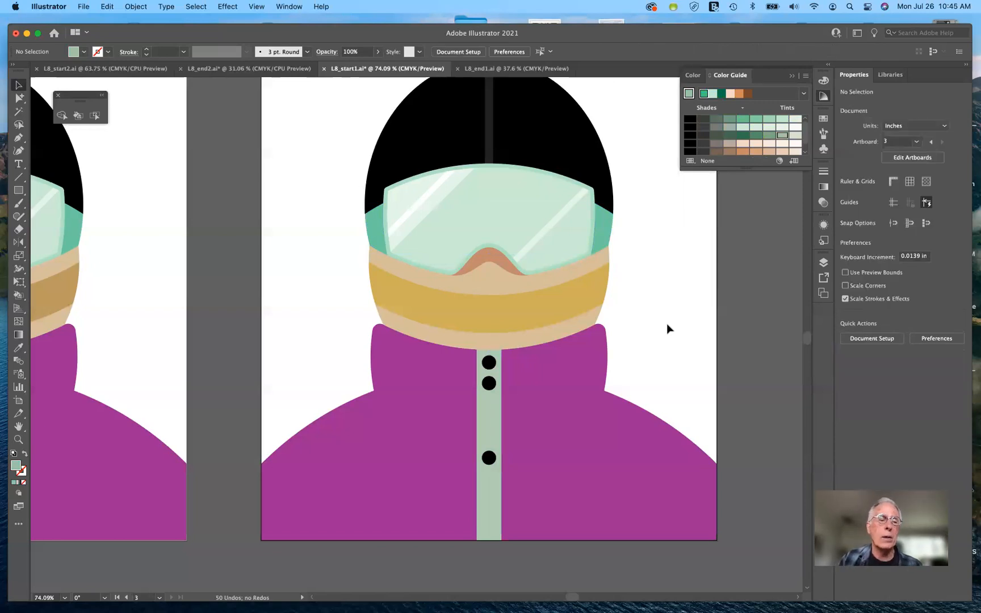
# Refill the third artboard's button strip with the next darker tint of the same green and deselect it
pyautogui.hscroll(-5, 667, 328)
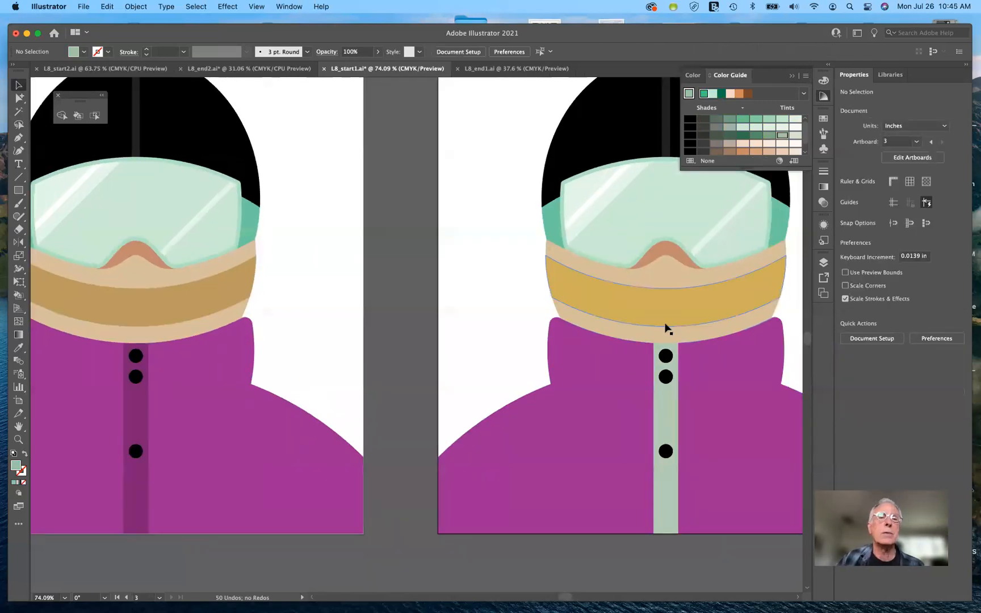
pyautogui.scroll(1, 667, 329)
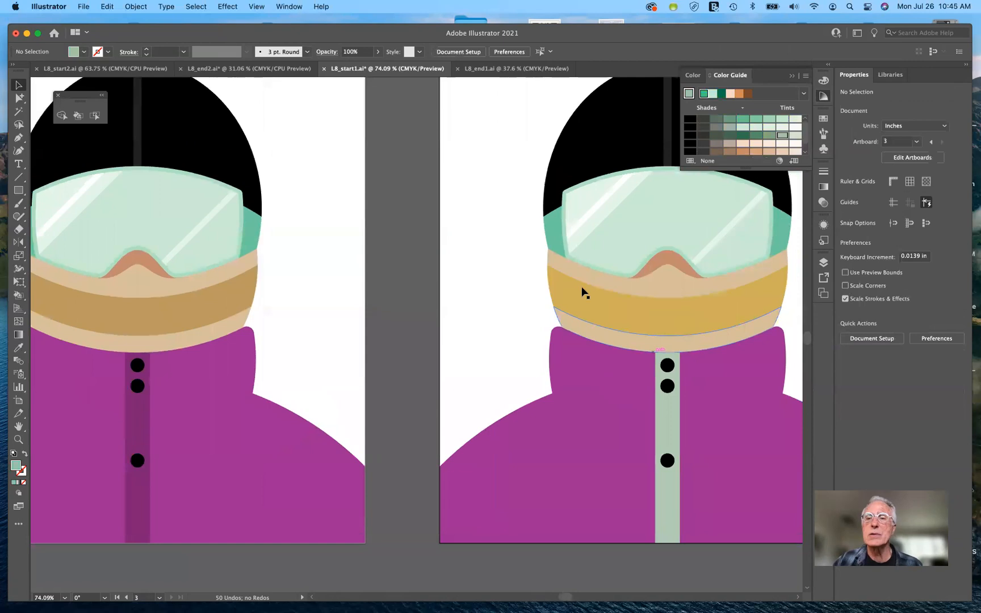
pyautogui.click(670, 418)
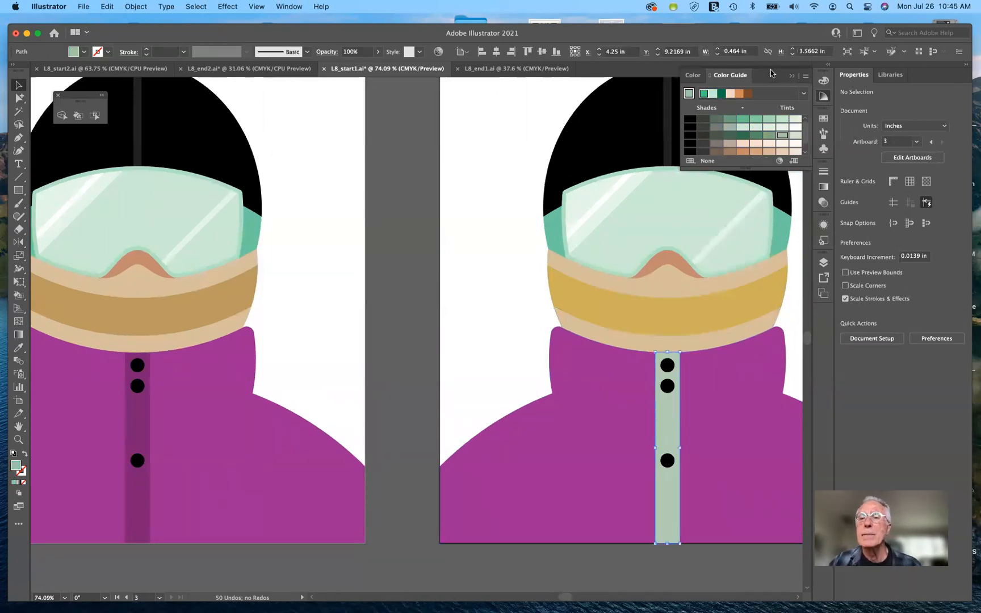
pyautogui.click(770, 135)
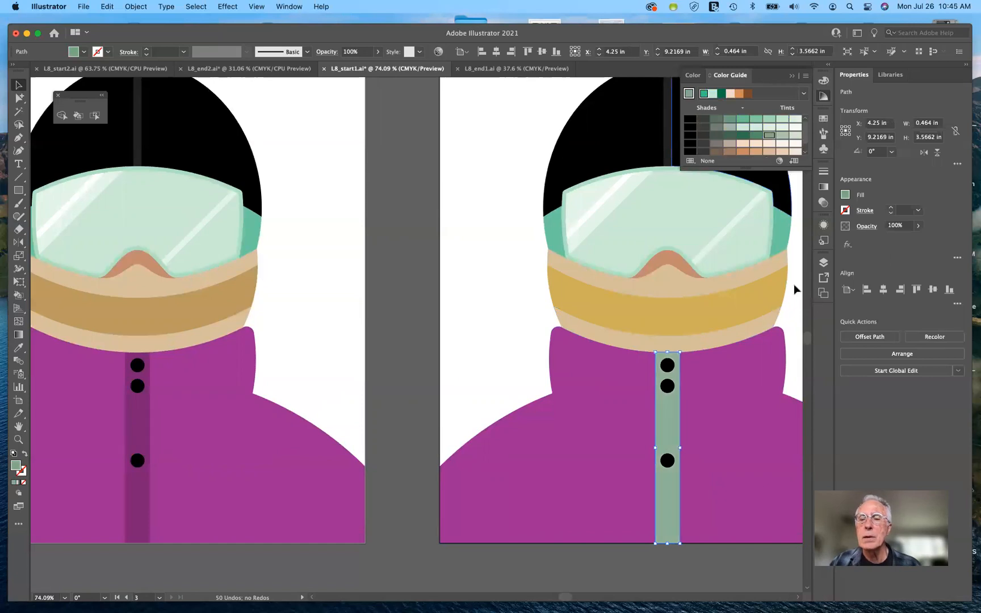
pyautogui.click(793, 301)
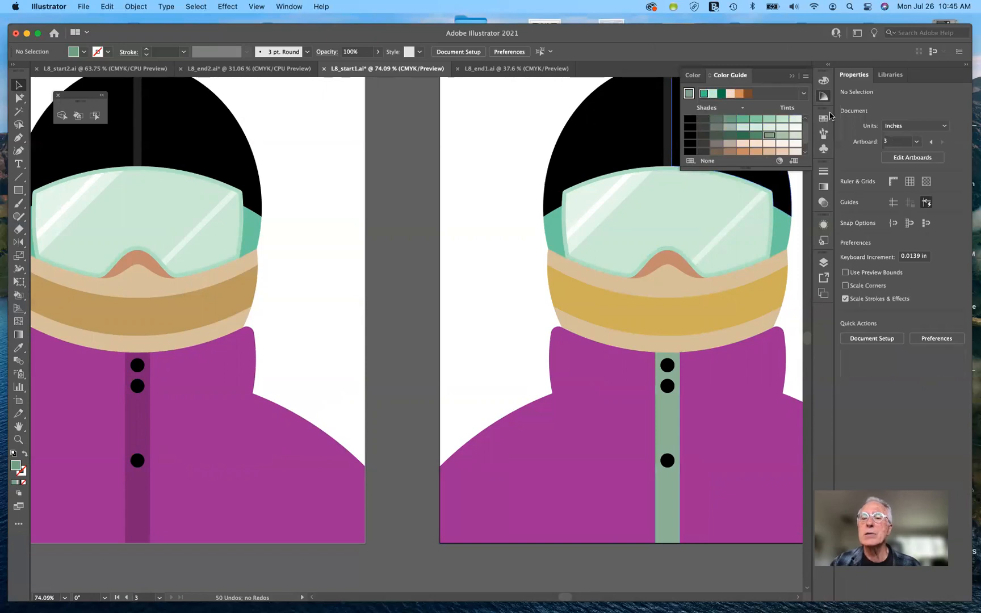
# Set the harmony's dark green as the current fill color and as the Color Guide's base color
pyautogui.scroll(-1, 790, 136)
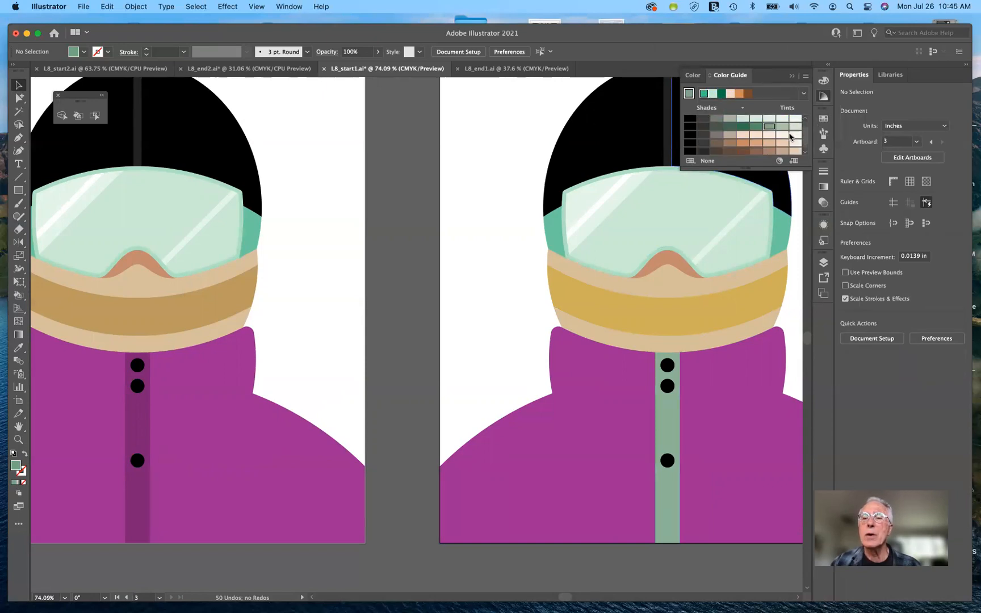
pyautogui.scroll(1, 790, 136)
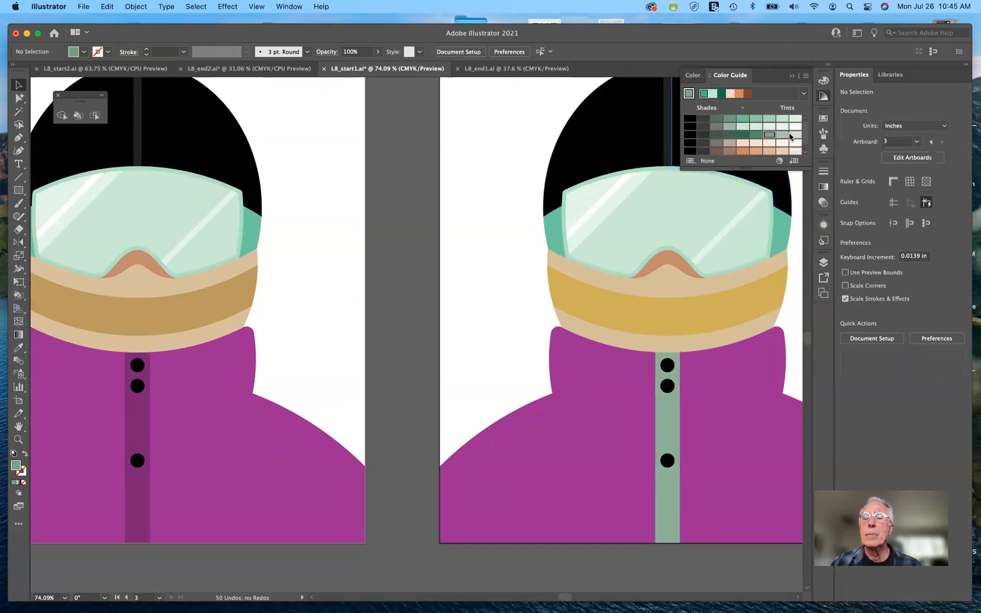
pyautogui.click(722, 95)
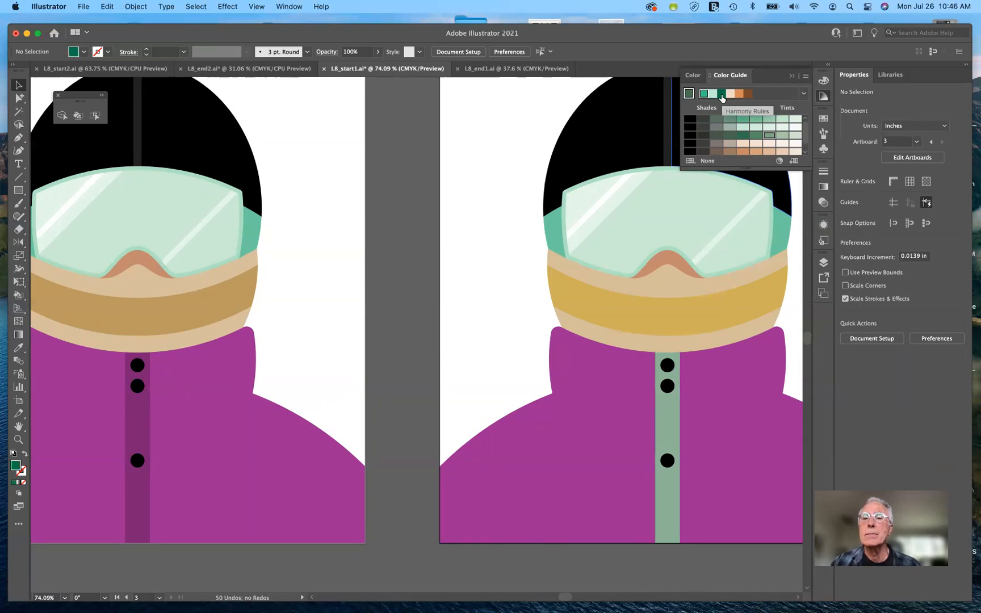
pyautogui.click(688, 96)
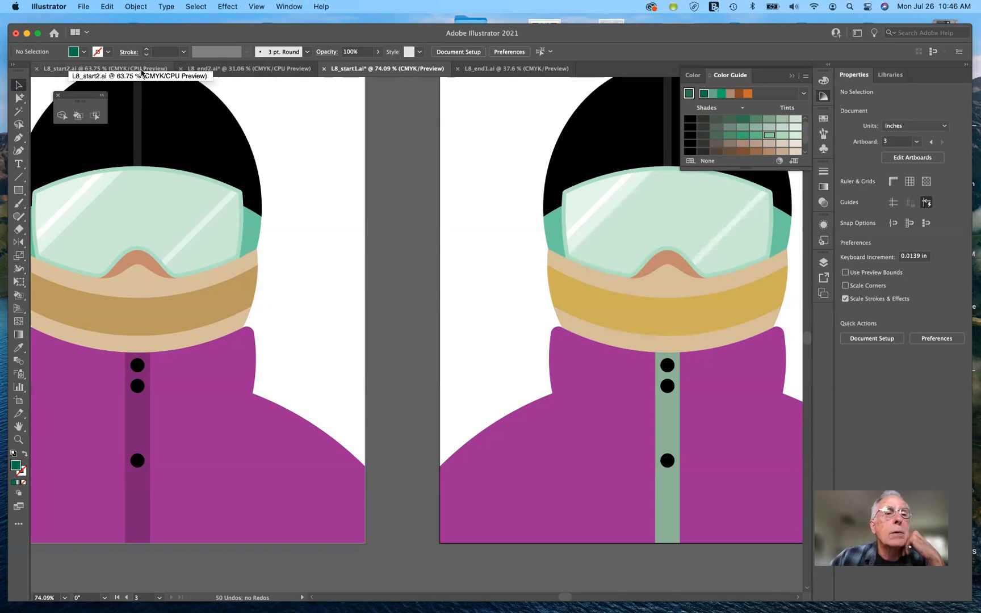
# Switch to the L8_end1.ai document and collapse the Color Guide to view the finished artwork
pyautogui.click(227, 70)
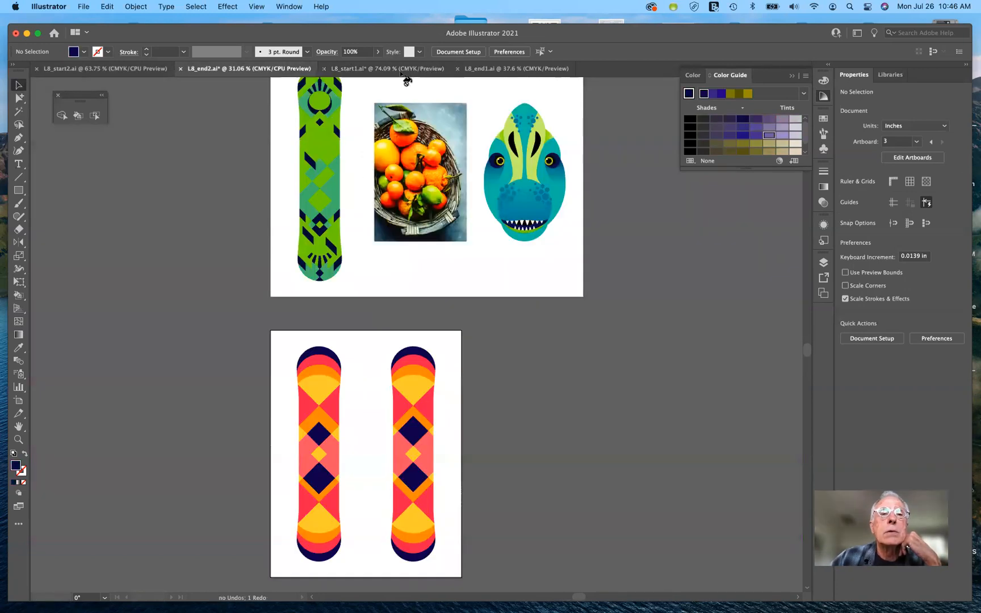
pyautogui.click(486, 70)
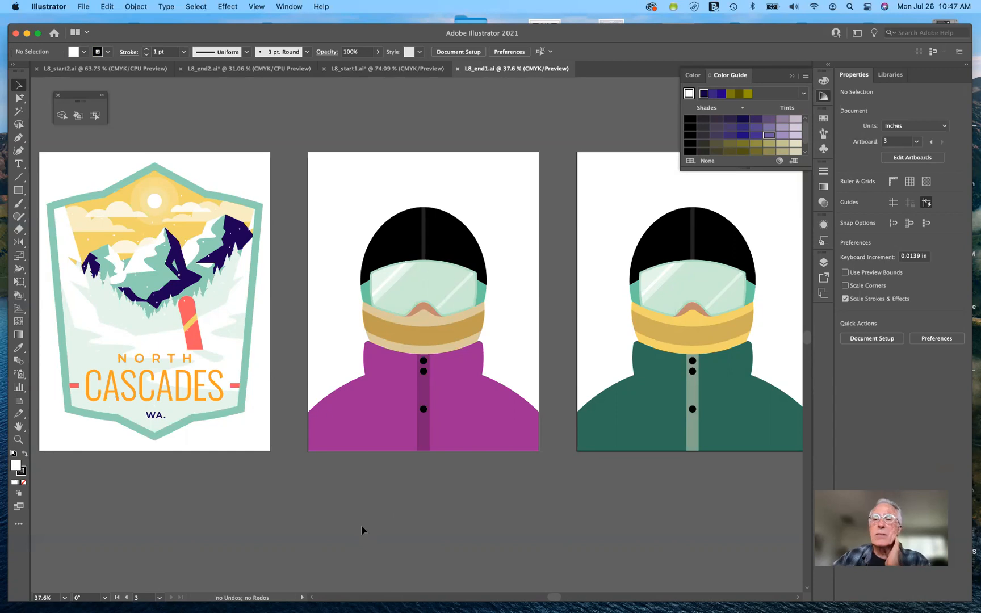
pyautogui.click(791, 77)
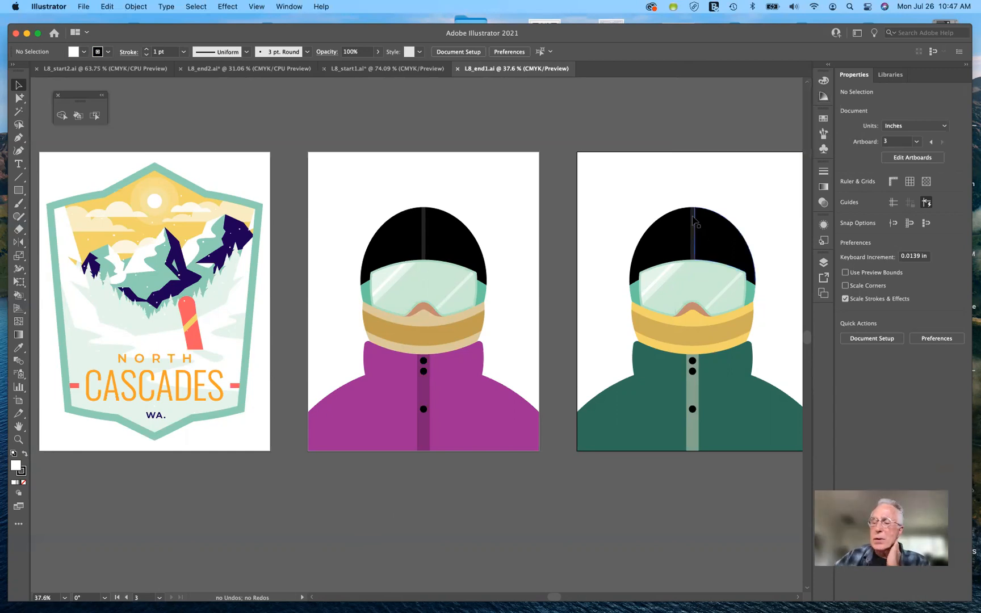